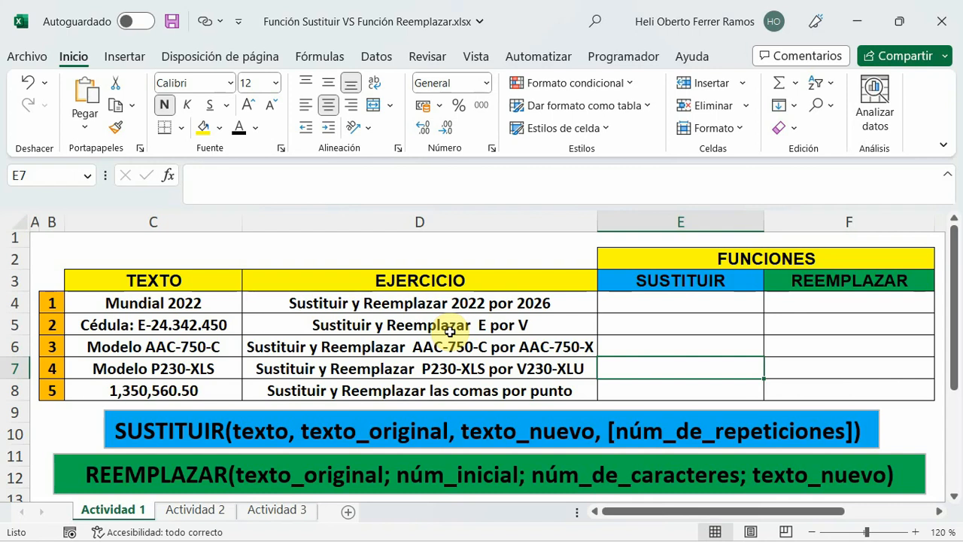
Enter the formula =SUSTITUIR(C4;22;26) in cell E4 to substitute 22 with 26 in the first text.
{"action": "left_click", "coordinate": [677, 300]}
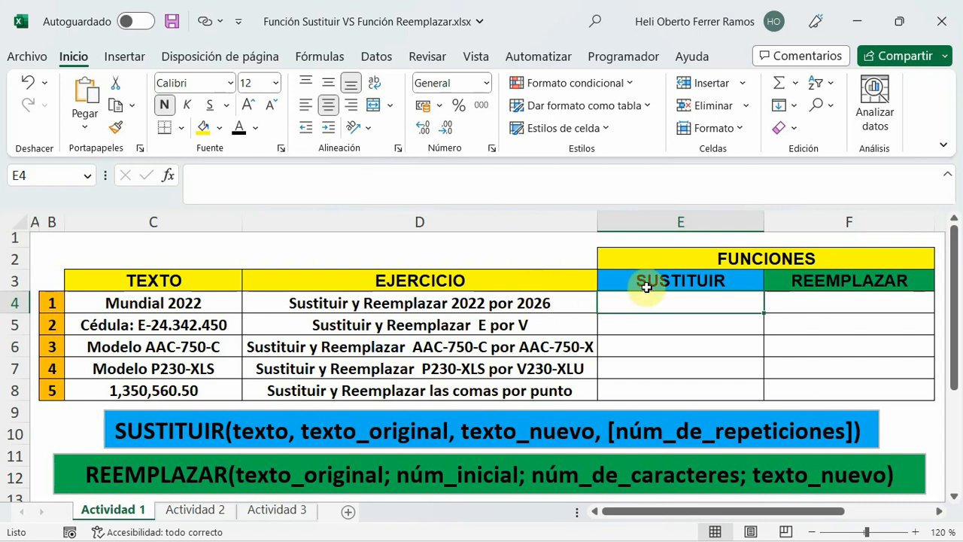
{"action": "left_click", "coordinate": [265, 180]}
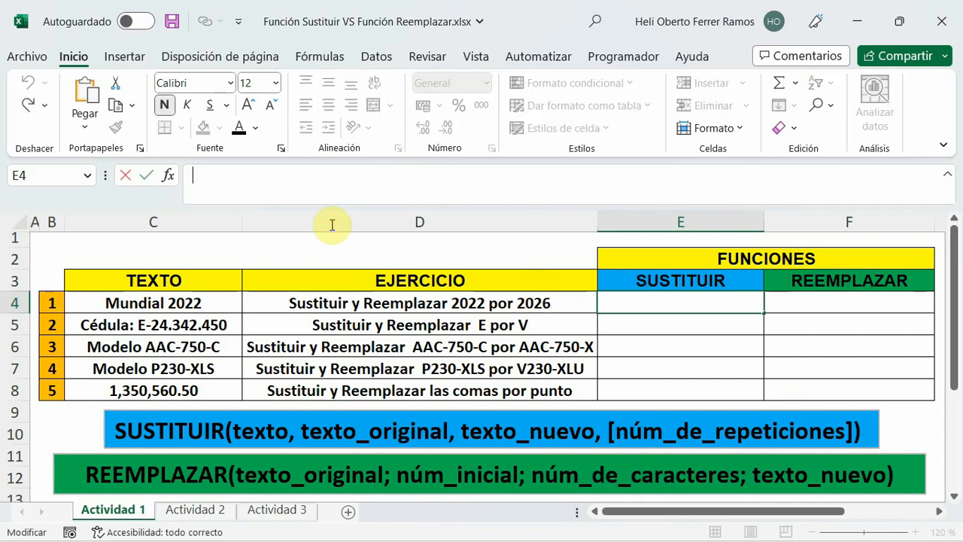
{"action": "type", "text": "="}
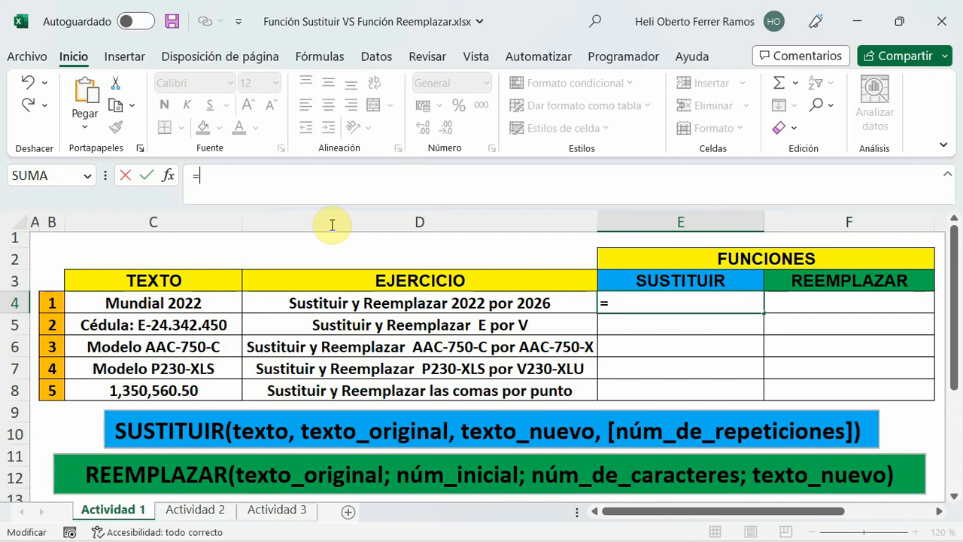
{"action": "type", "text": "sust"}
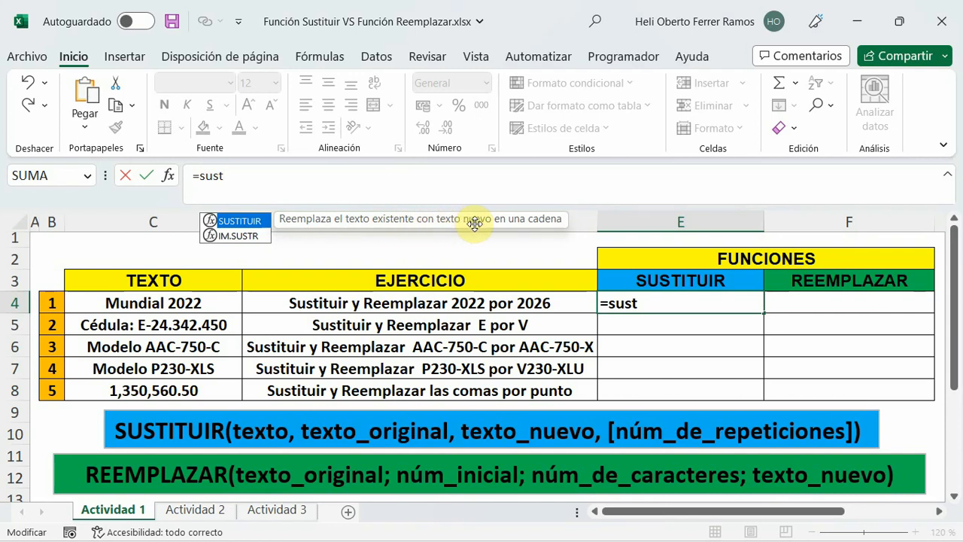
{"action": "double_click", "coordinate": [239, 221]}
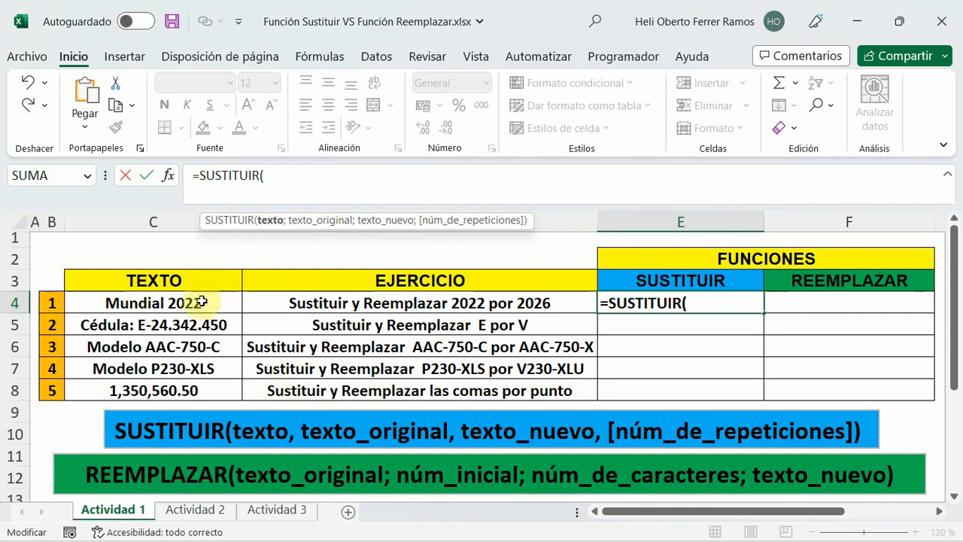
{"action": "left_click", "coordinate": [140, 302]}
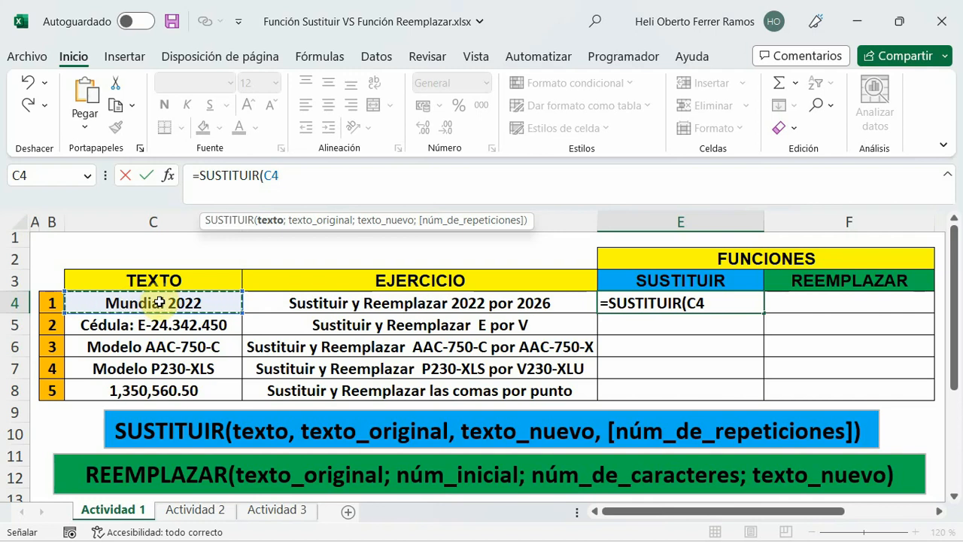
{"action": "type", "text": ";22"}
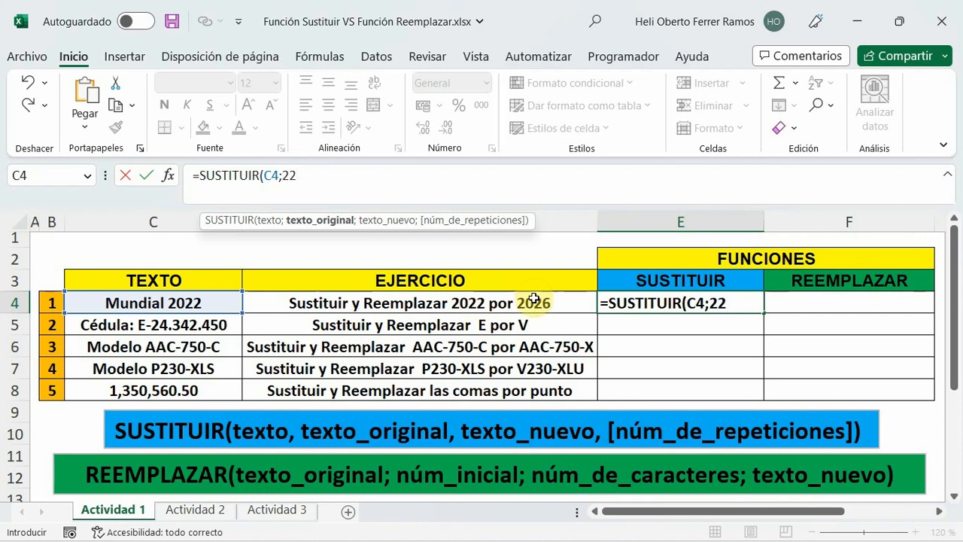
{"action": "type", "text": ";"}
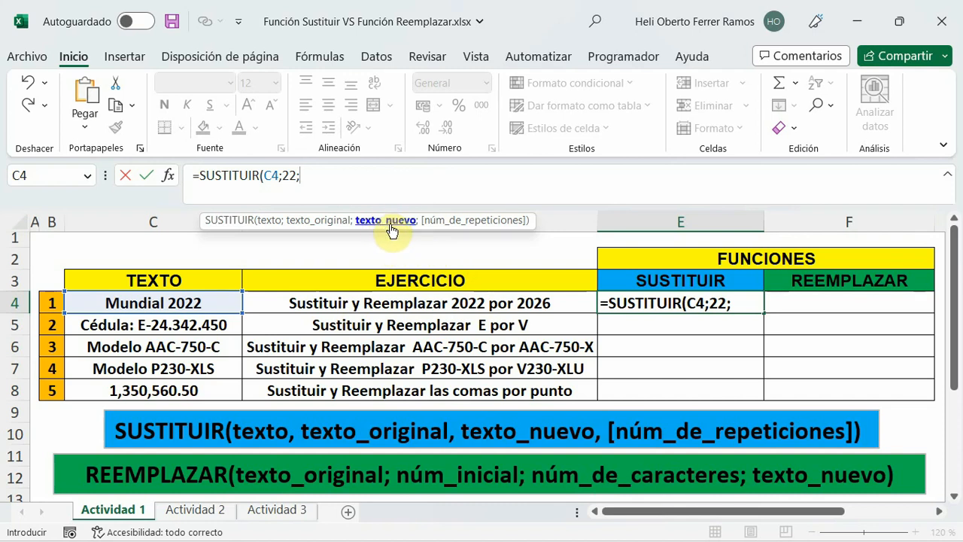
{"action": "type", "text": "6)"}
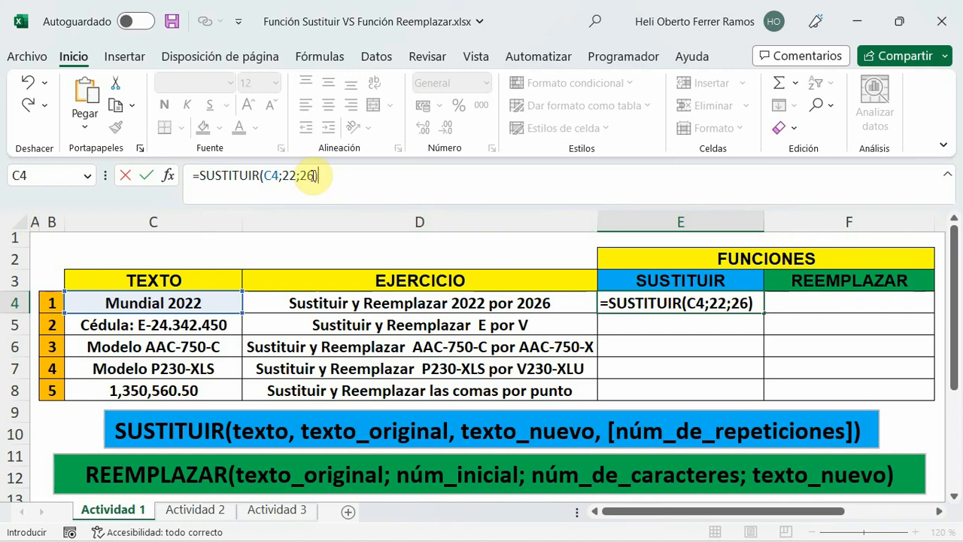
{"action": "key", "text": "BackSpace"}
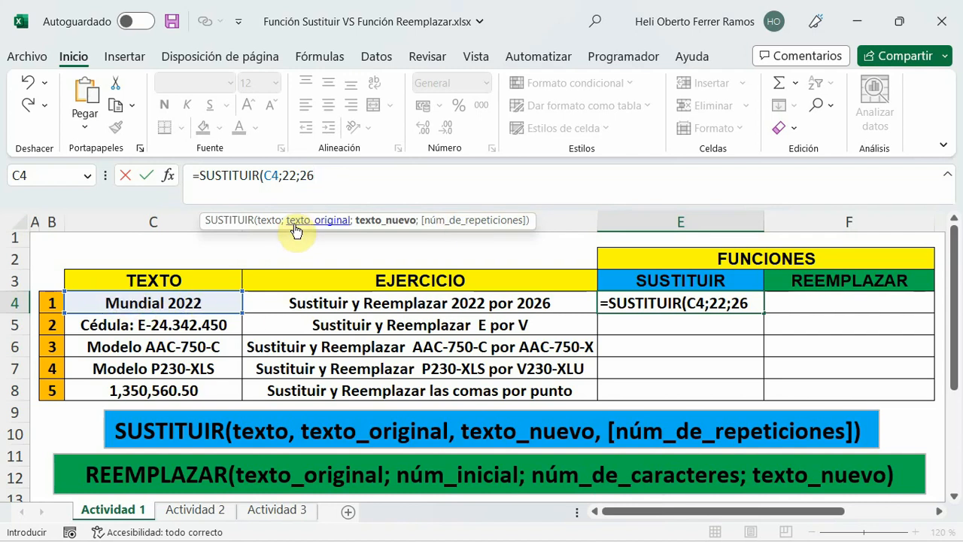
{"action": "left_click", "coordinate": [309, 199]}
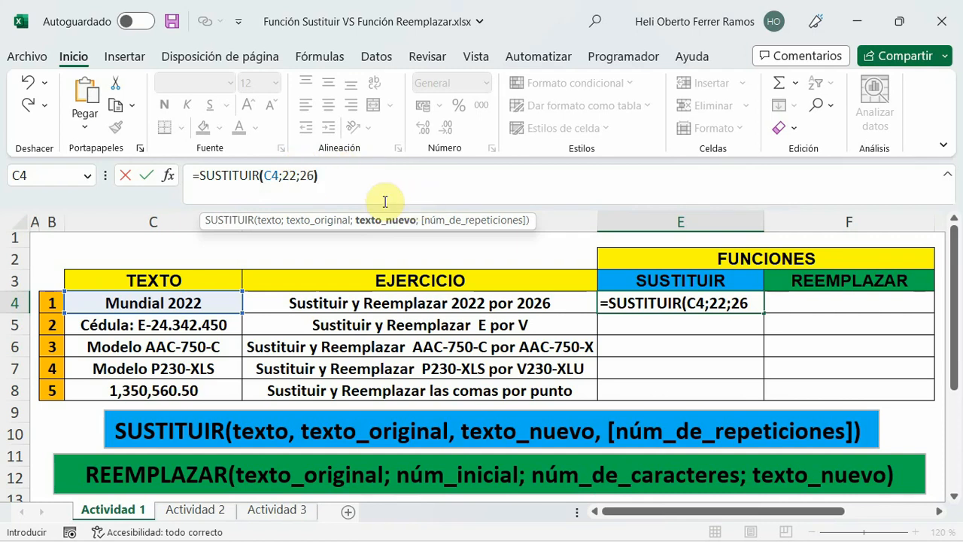
{"action": "type", "text": ")"}
{"action": "key", "text": "Return"}
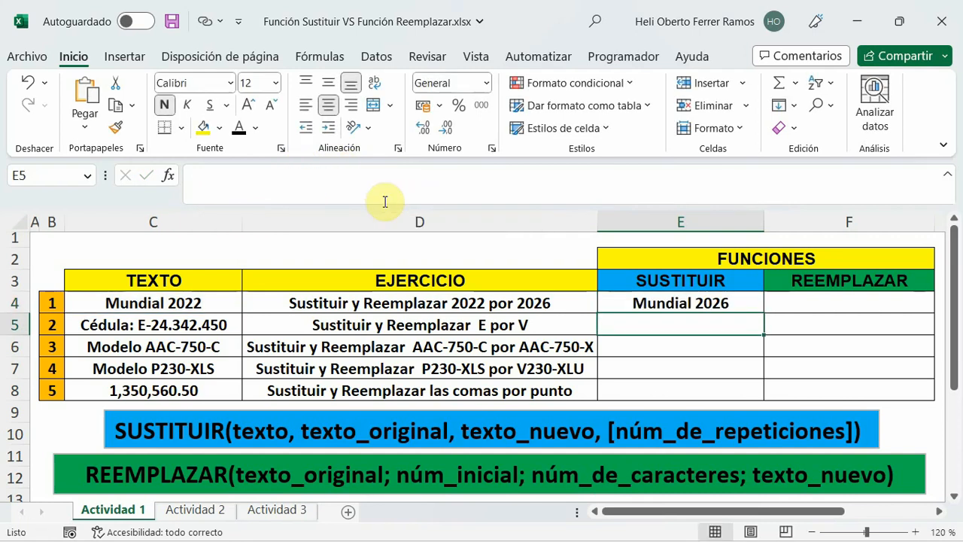
{"action": "key", "text": "Up"}
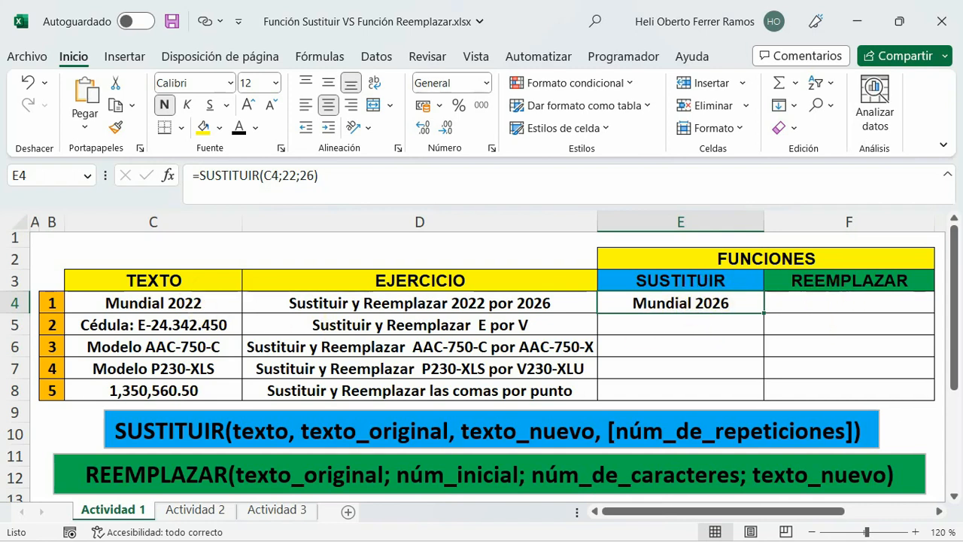
Enter the formula =REEMPLAZAR(C4;11;2;26) in cell F4 to replace two characters from position 11 with 26.
{"action": "left_click", "coordinate": [830, 299]}
{"action": "left_click", "coordinate": [221, 175]}
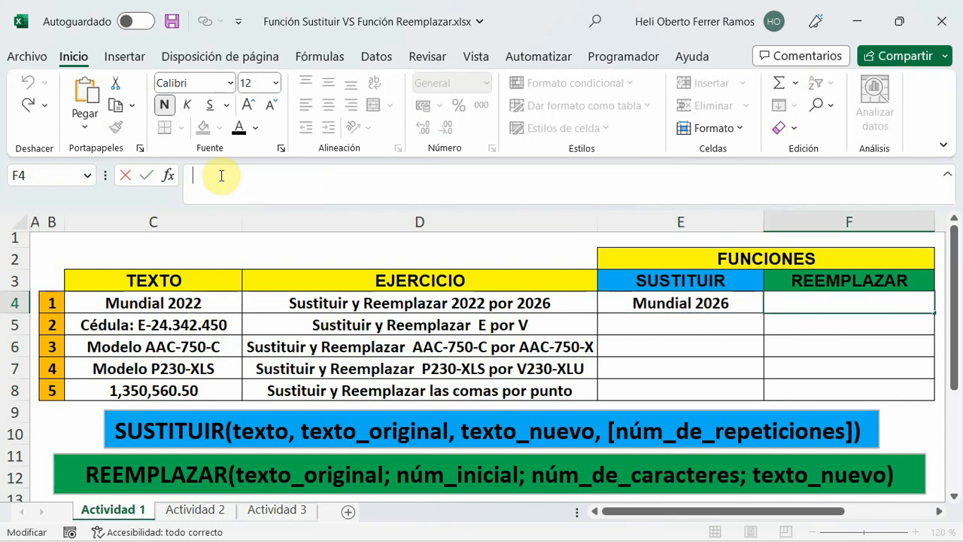
{"action": "type", "text": "="}
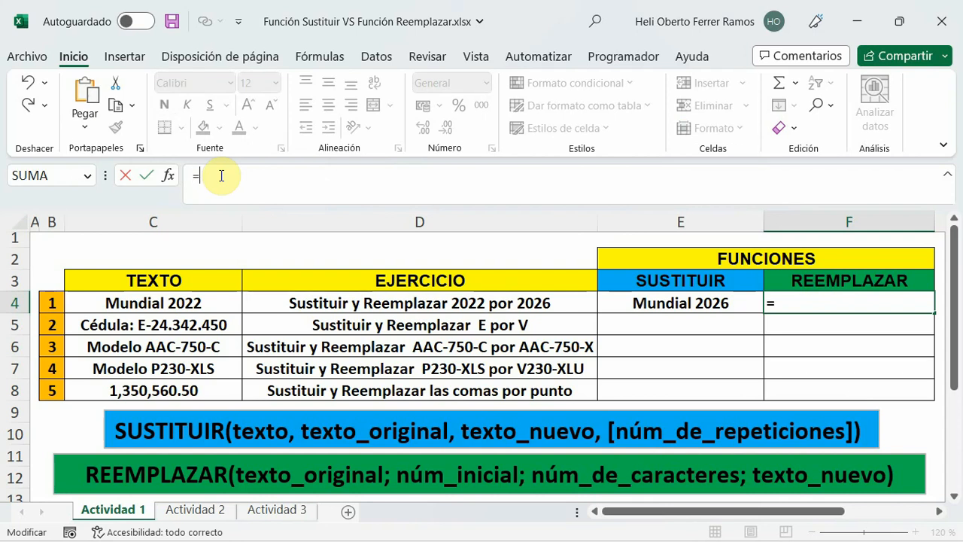
{"action": "type", "text": "reem"}
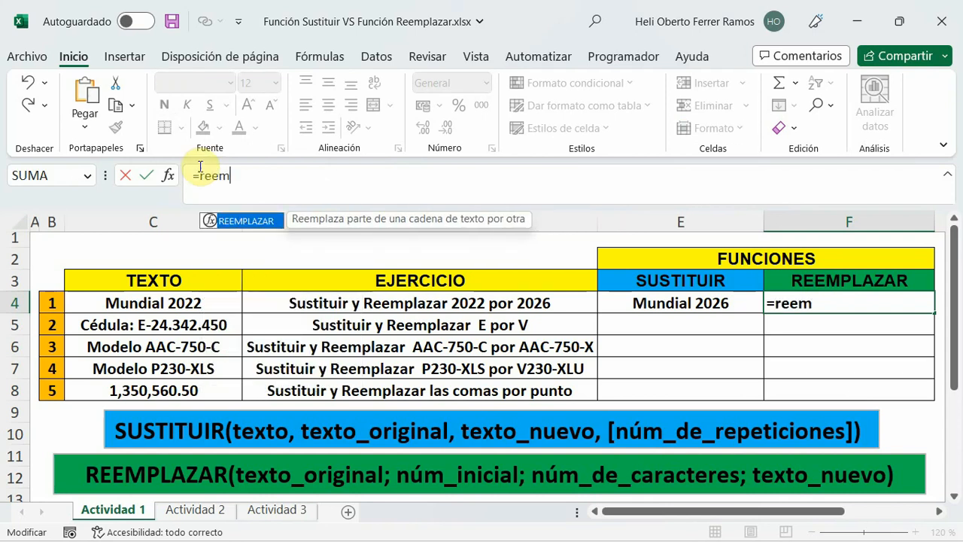
{"action": "key", "text": "Tab"}
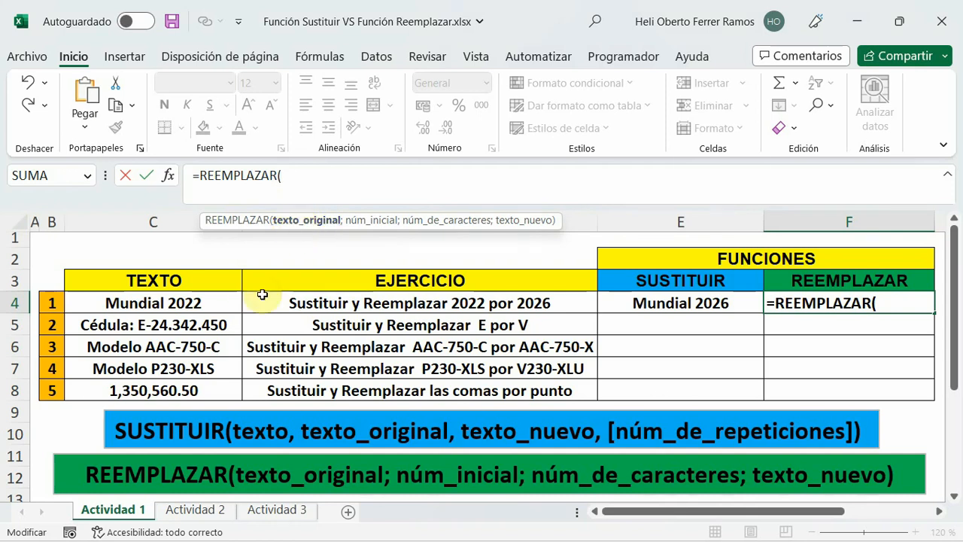
{"action": "left_click", "coordinate": [155, 302]}
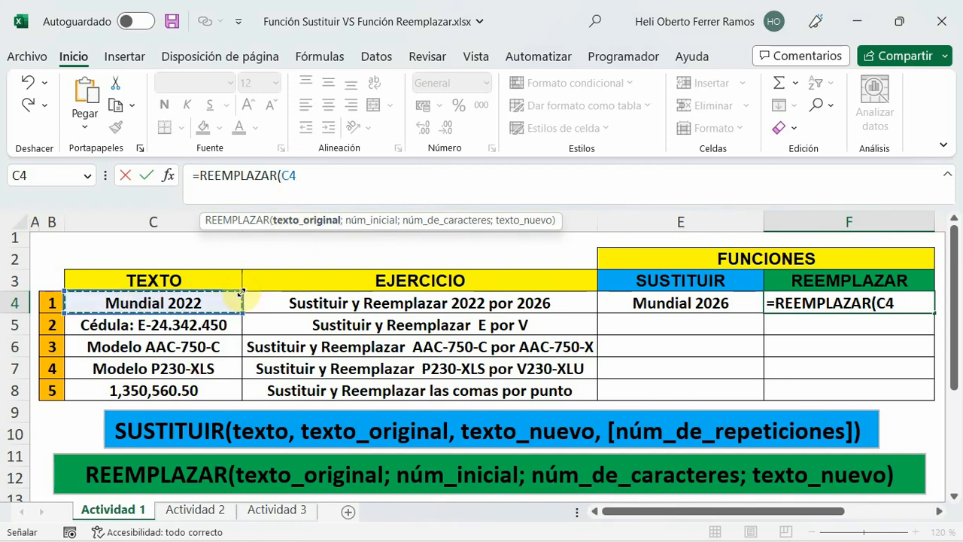
{"action": "type", "text": ";11"}
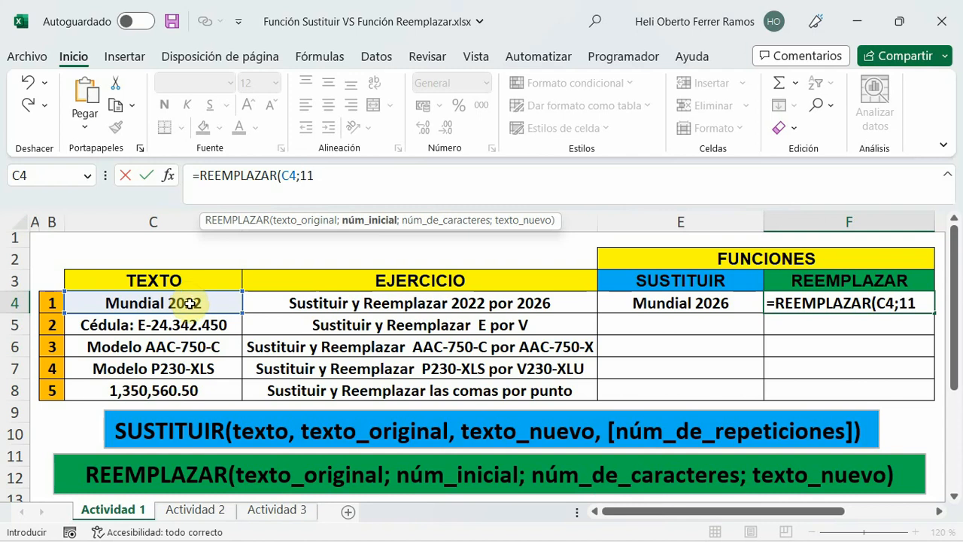
{"action": "type", "text": ";"}
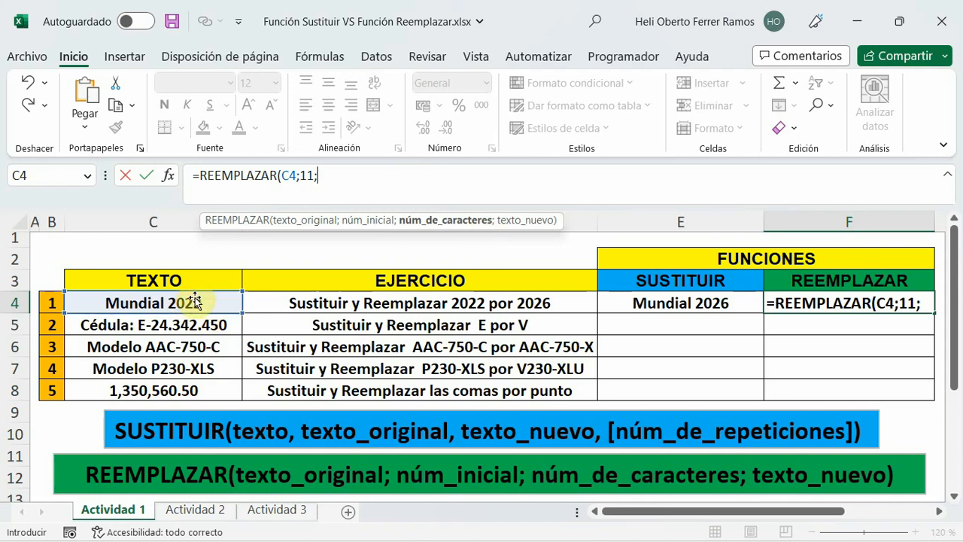
{"action": "type", "text": "2"}
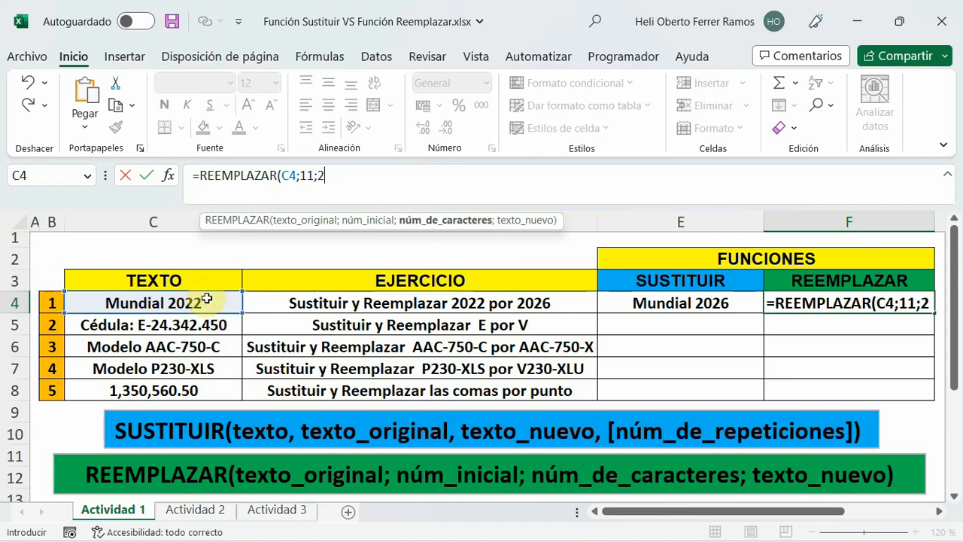
{"action": "type", "text": ";"}
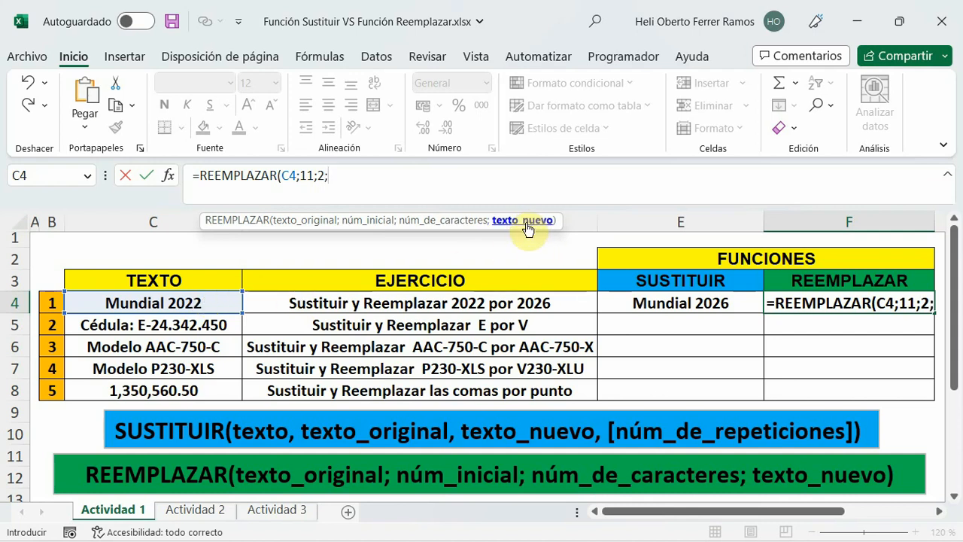
{"action": "type", "text": "26"}
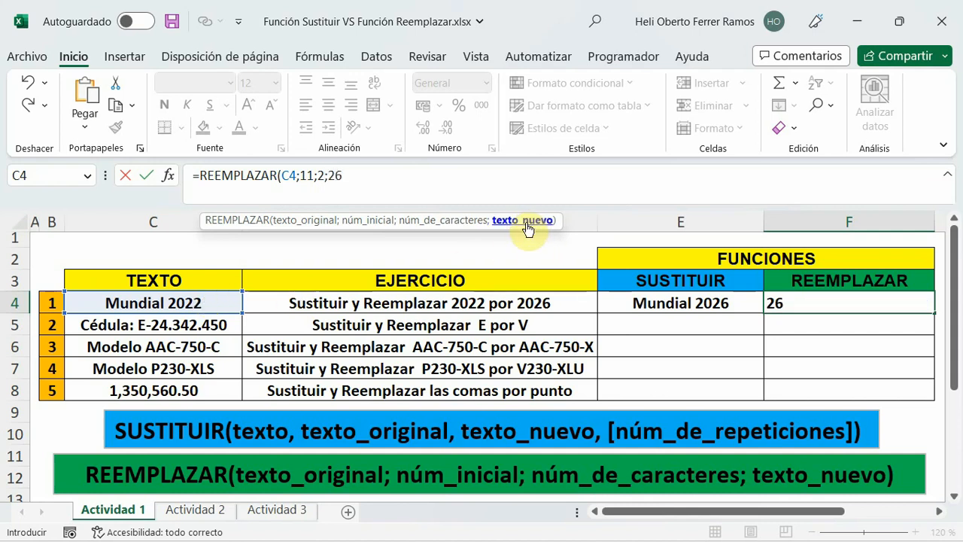
{"action": "type", "text": ")"}
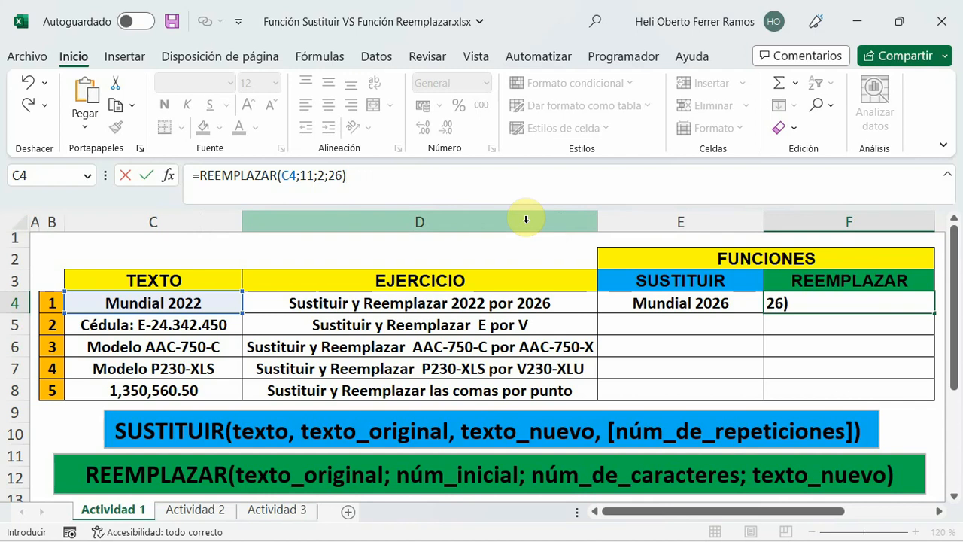
{"action": "key", "text": "Return"}
{"action": "left_click", "coordinate": [874, 303]}
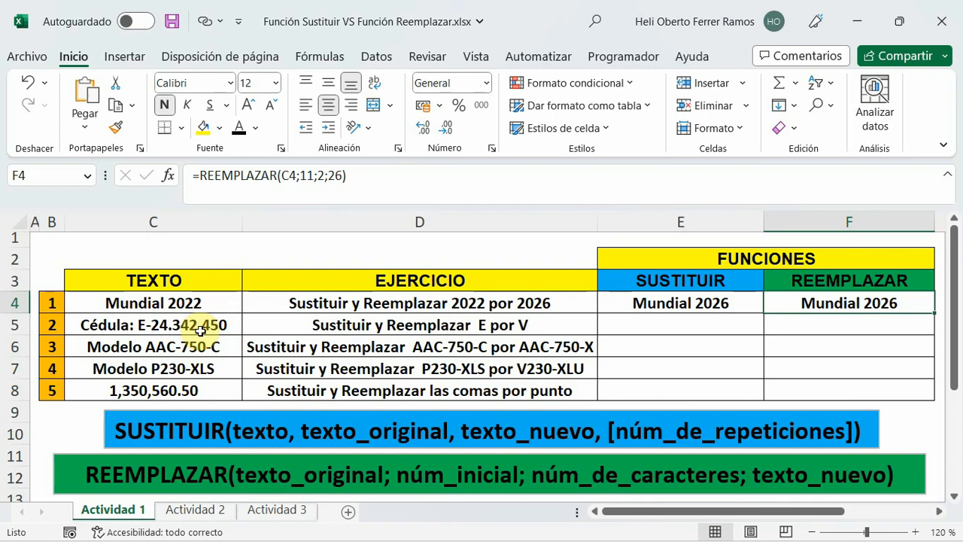
Enter the formula =SUSTITUIR(C5;"E";"V") in cell E5 to substitute E with V in the second text.
{"action": "left_click", "coordinate": [284, 327]}
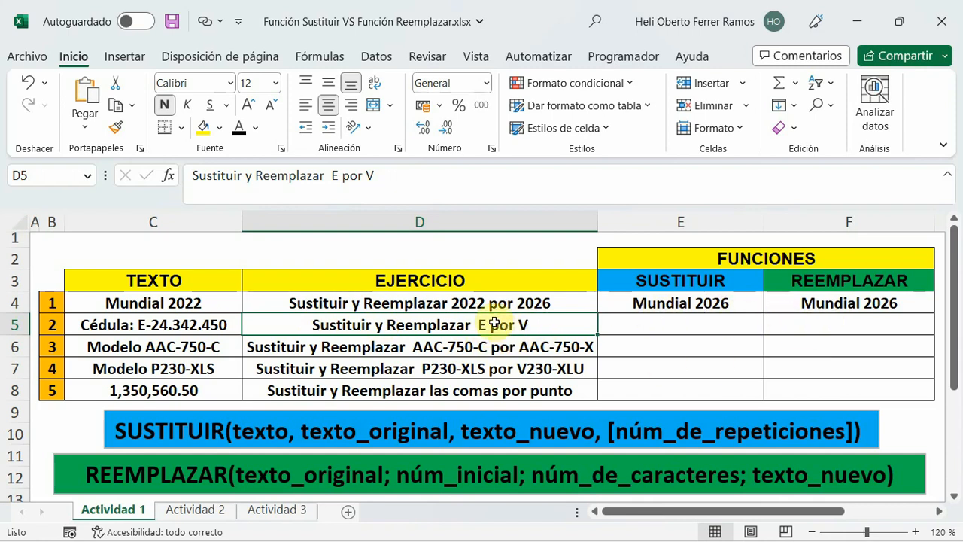
{"action": "left_click", "coordinate": [665, 319]}
{"action": "left_click", "coordinate": [192, 175]}
{"action": "left_click", "coordinate": [284, 210]}
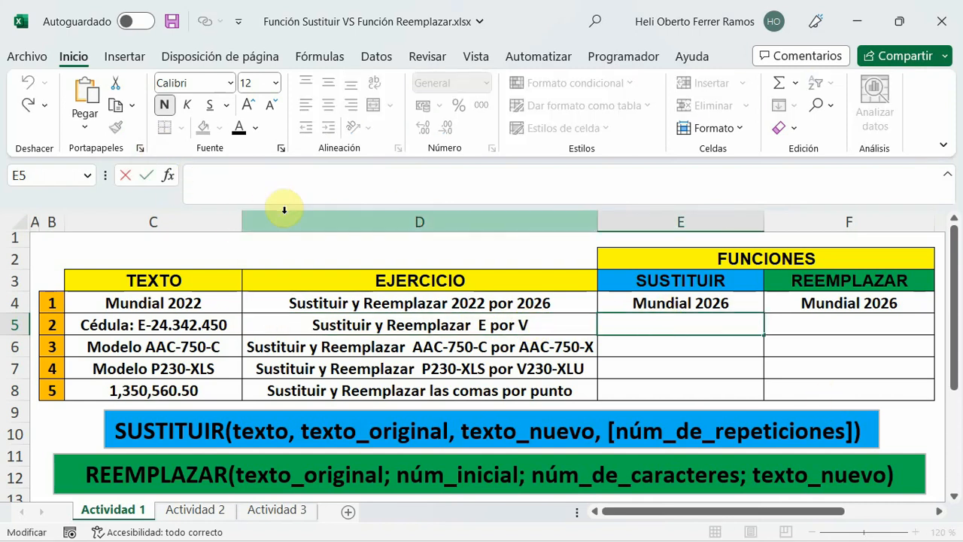
{"action": "type", "text": "=sus"}
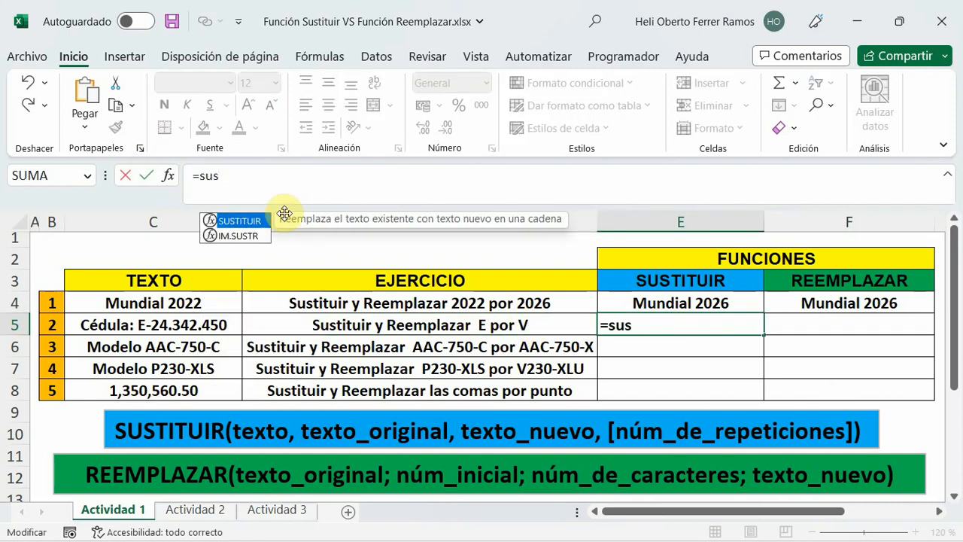
{"action": "key", "text": "Tab"}
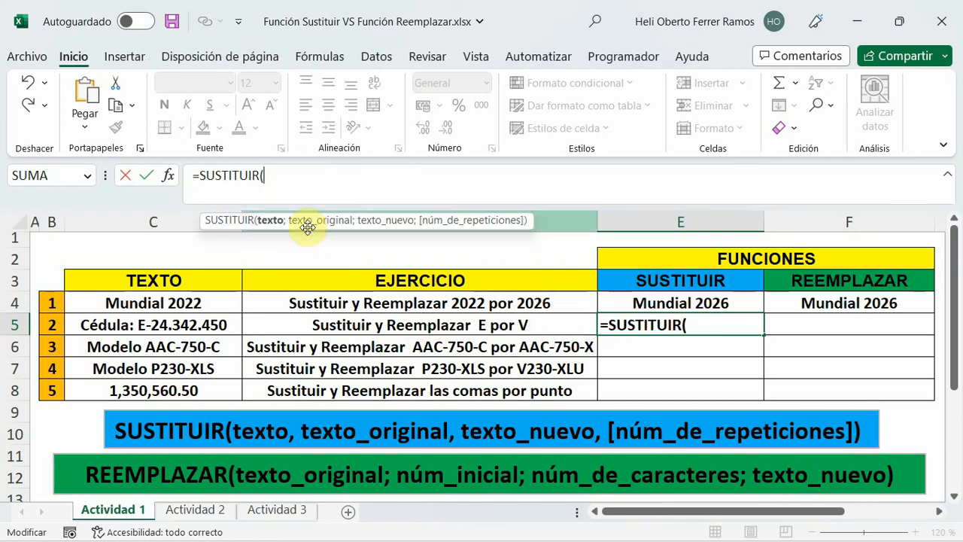
{"action": "left_click", "coordinate": [142, 324]}
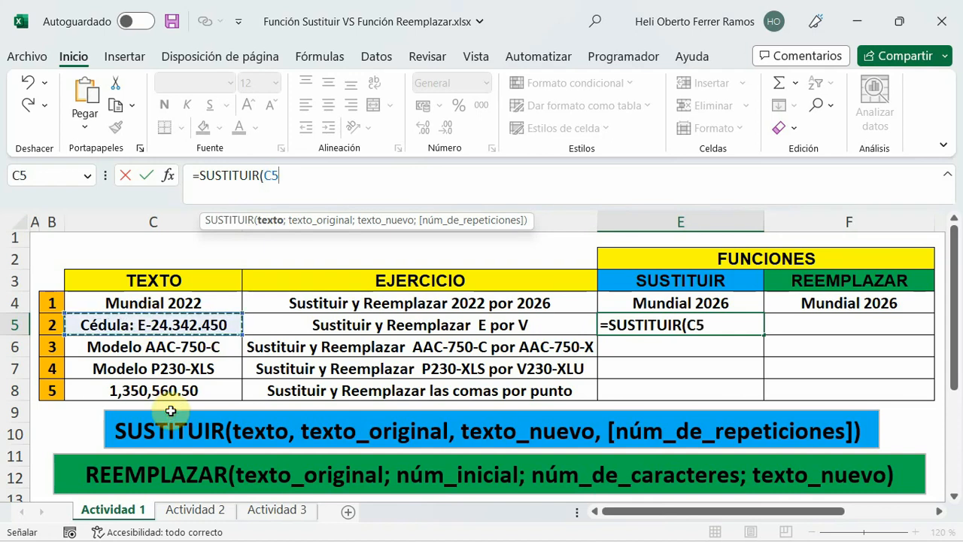
{"action": "type", "text": ";"}
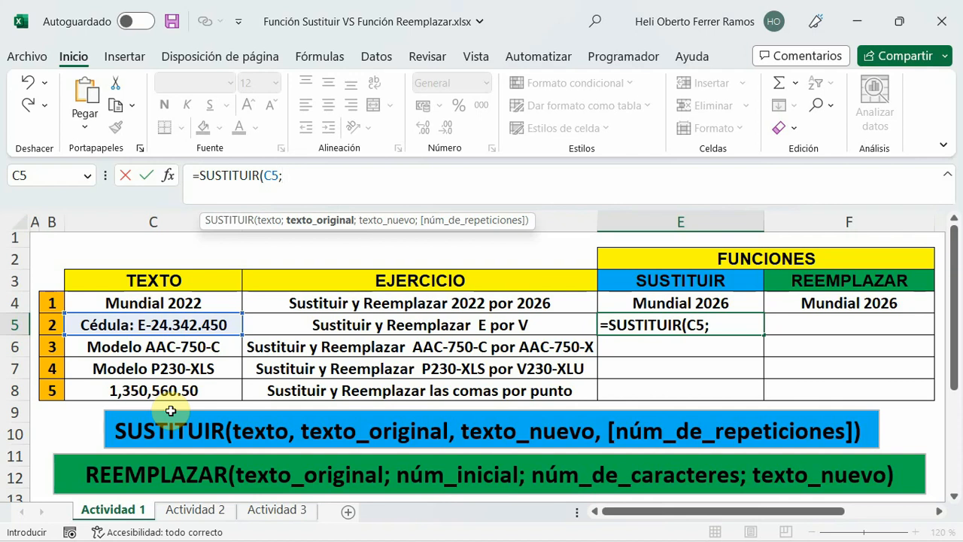
{"action": "type", "text": "\"E"}
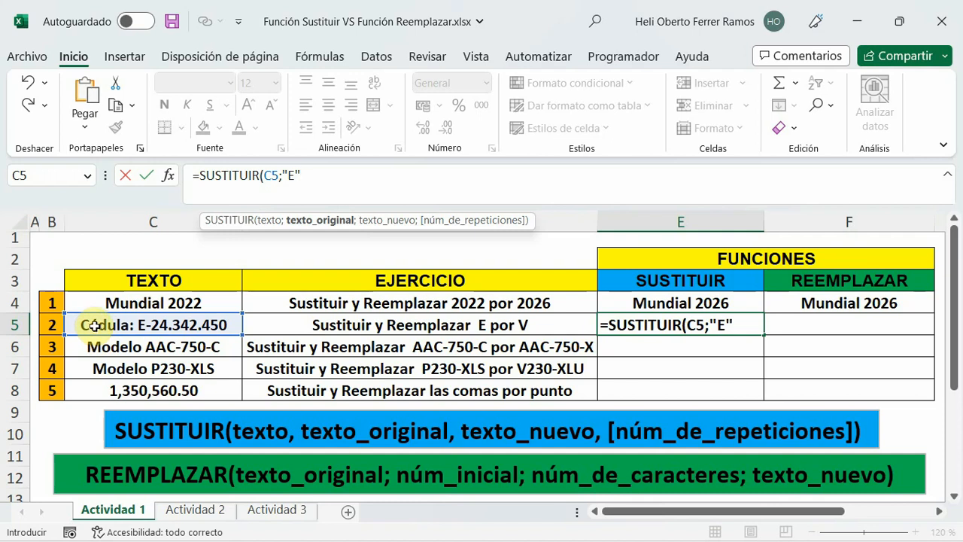
{"action": "type", "text": ";"}
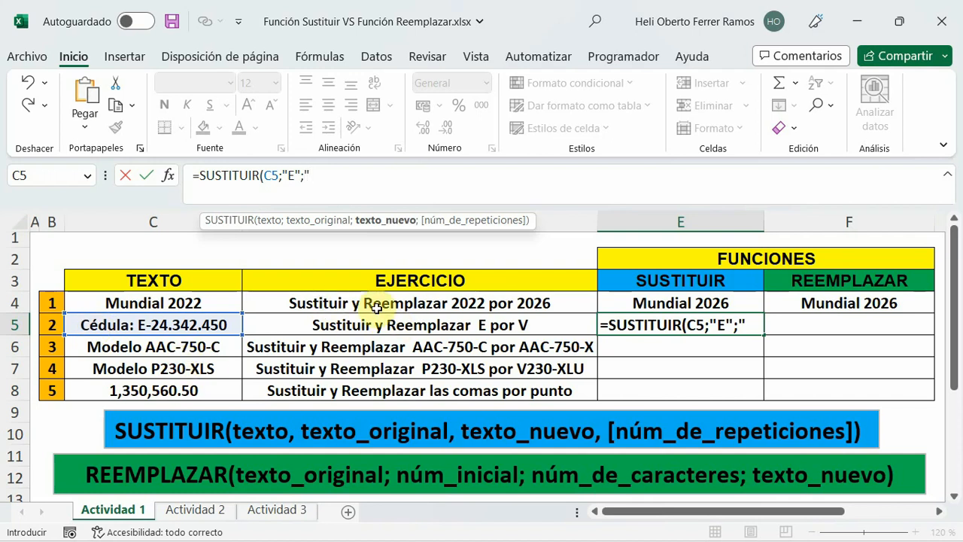
{"action": "type", "text": "V\")"}
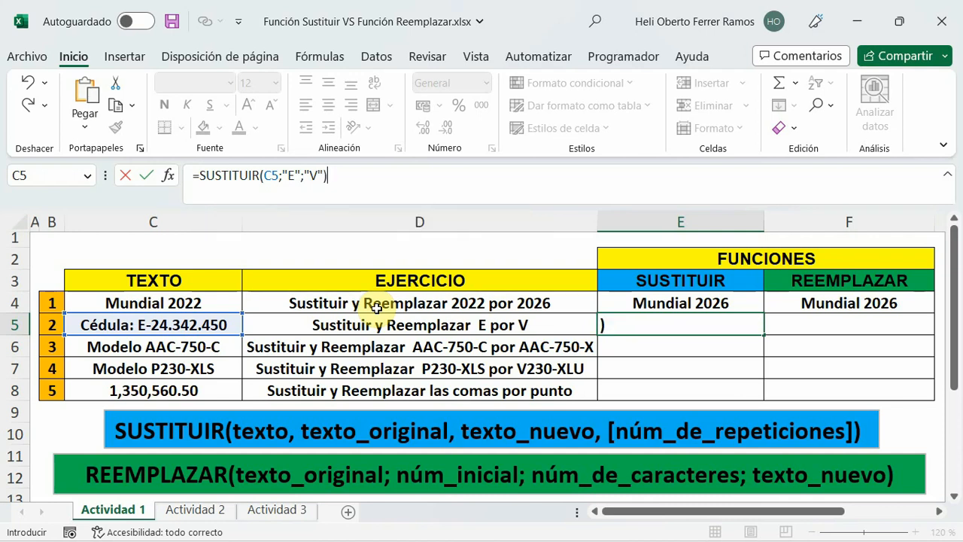
{"action": "key", "text": "Return"}
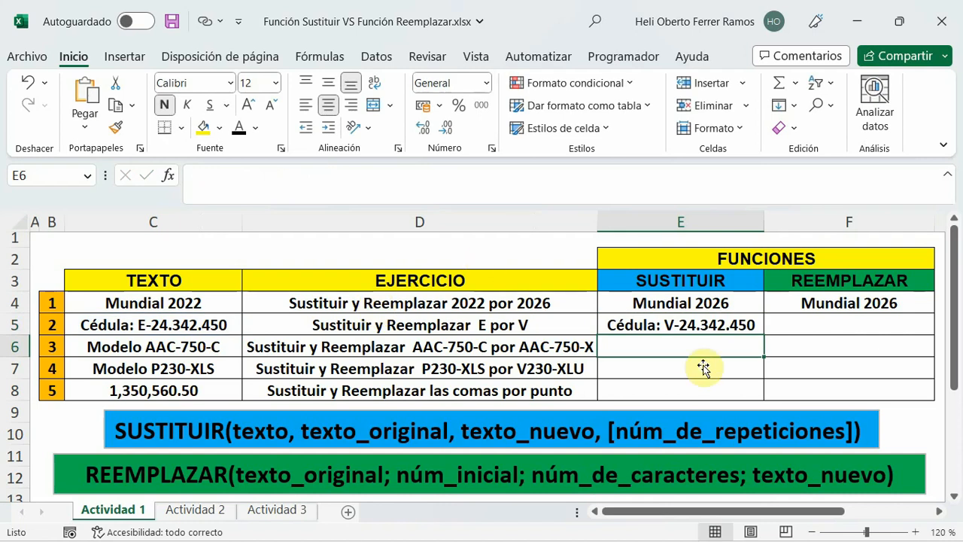
Enter the formula =REEMPLAZAR(C5;9;1;"V") in cell F5 to replace one character from position 9 with V.
{"action": "left_click", "coordinate": [683, 328]}
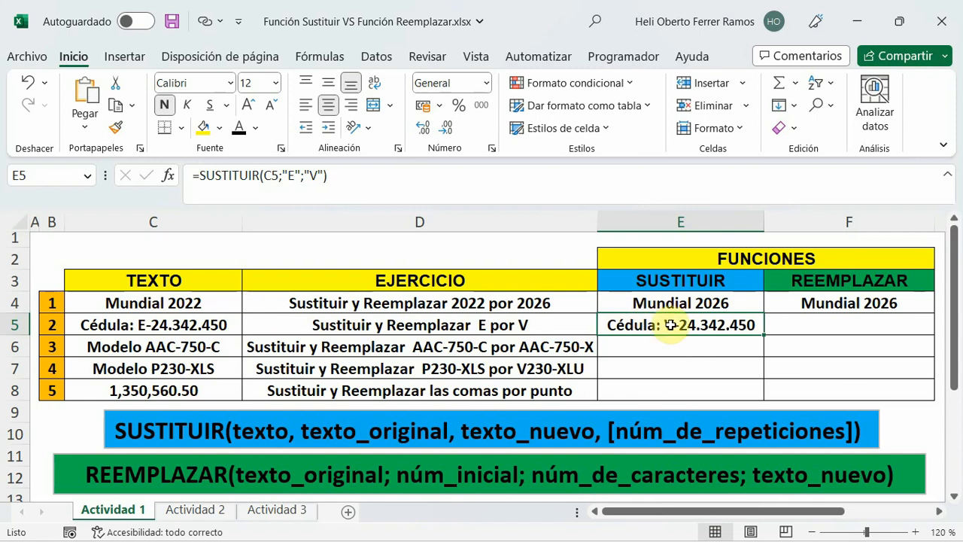
{"action": "left_click", "coordinate": [794, 328]}
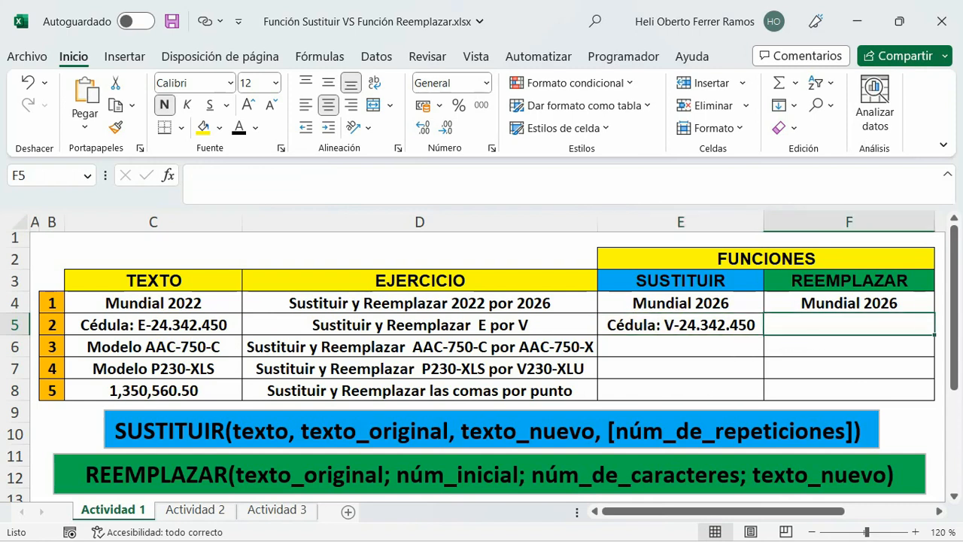
{"action": "left_click", "coordinate": [203, 183]}
{"action": "type", "text": "="}
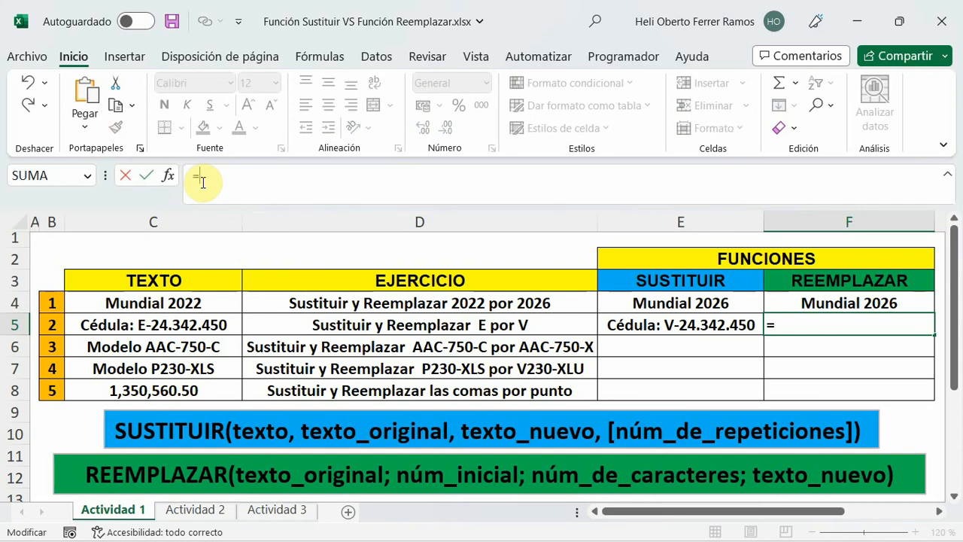
{"action": "type", "text": "reem"}
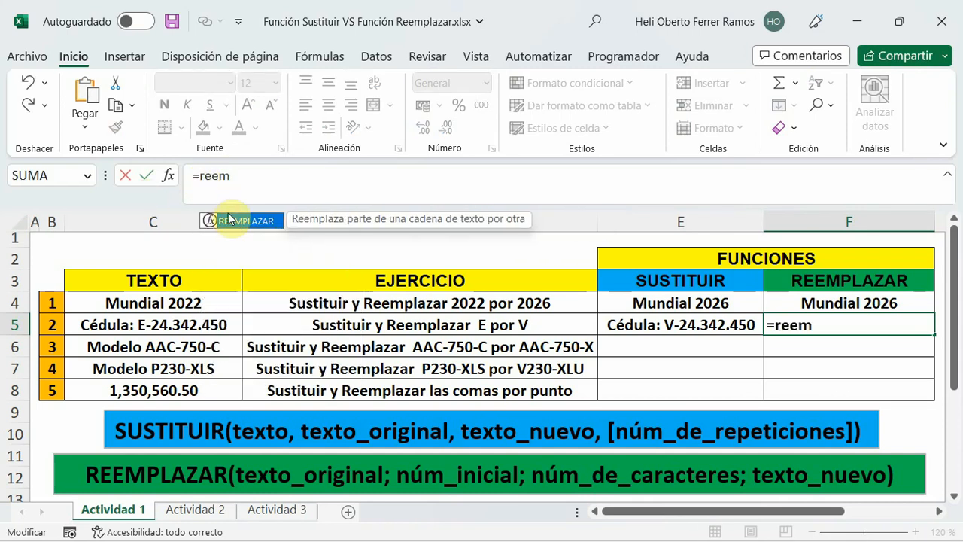
{"action": "key", "text": "Tab"}
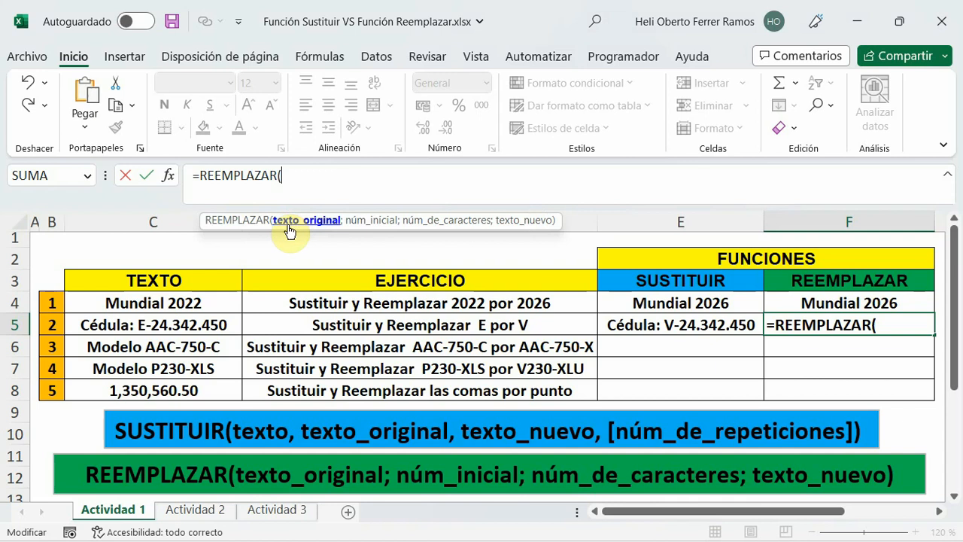
{"action": "left_click", "coordinate": [150, 328]}
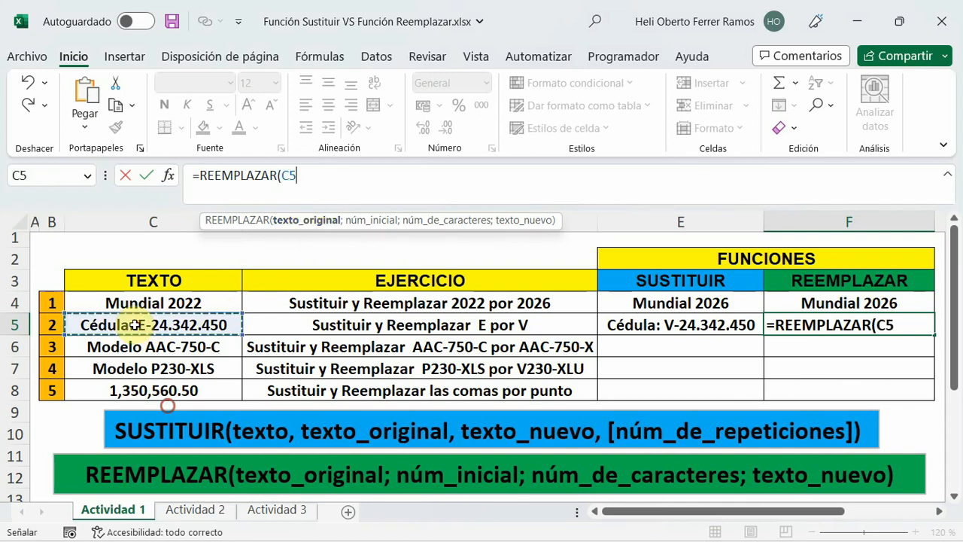
{"action": "type", "text": ";"}
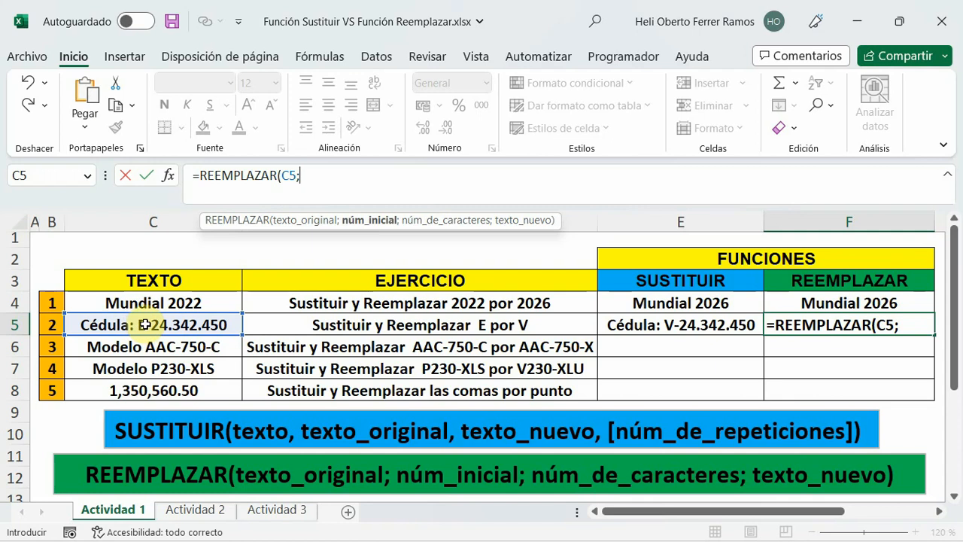
{"action": "type", "text": "9;"}
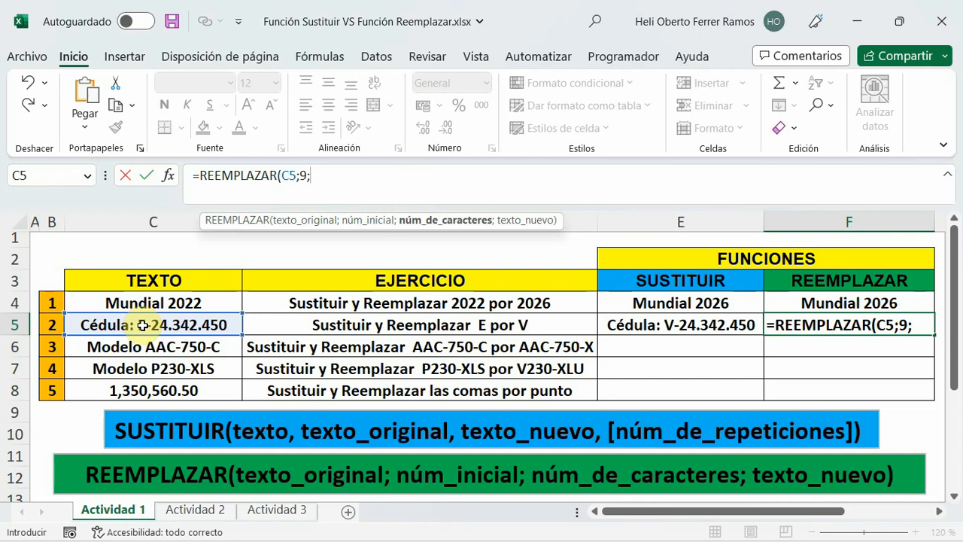
{"action": "type", "text": "1;"}
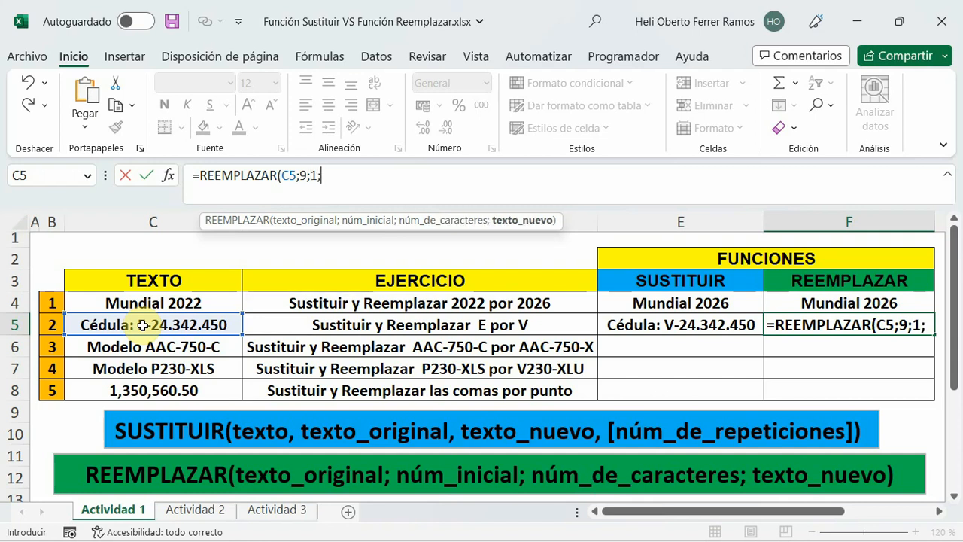
{"action": "type", "text": "\"V"}
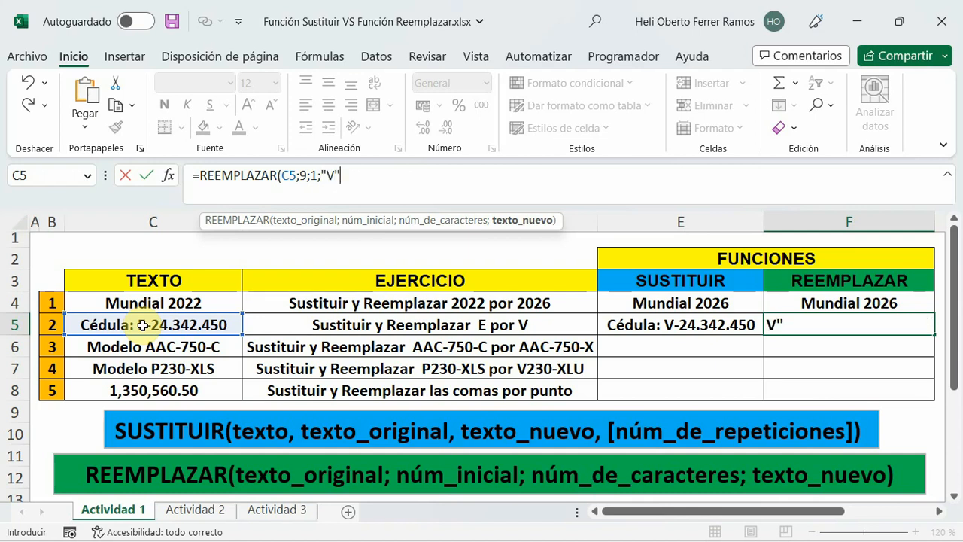
{"action": "type", "text": ")"}
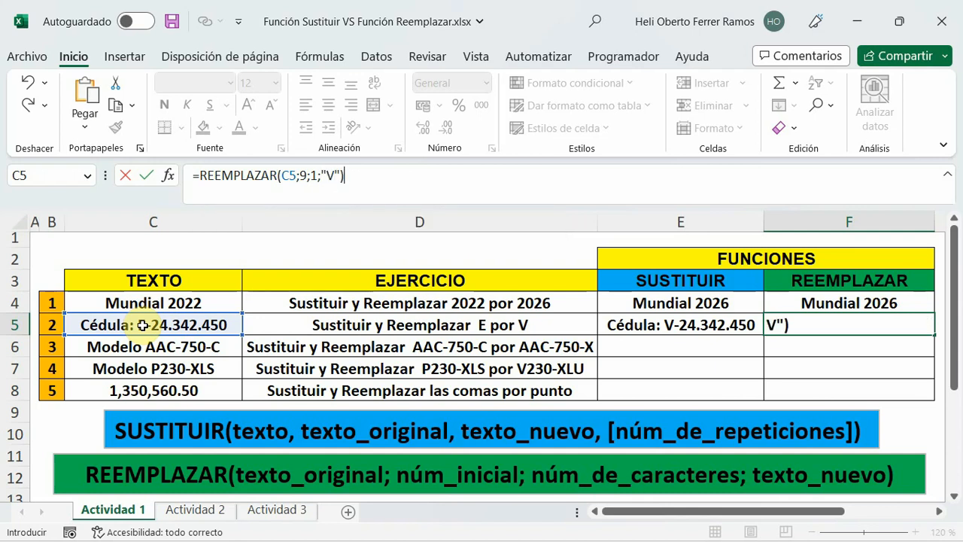
{"action": "key", "text": "Return"}
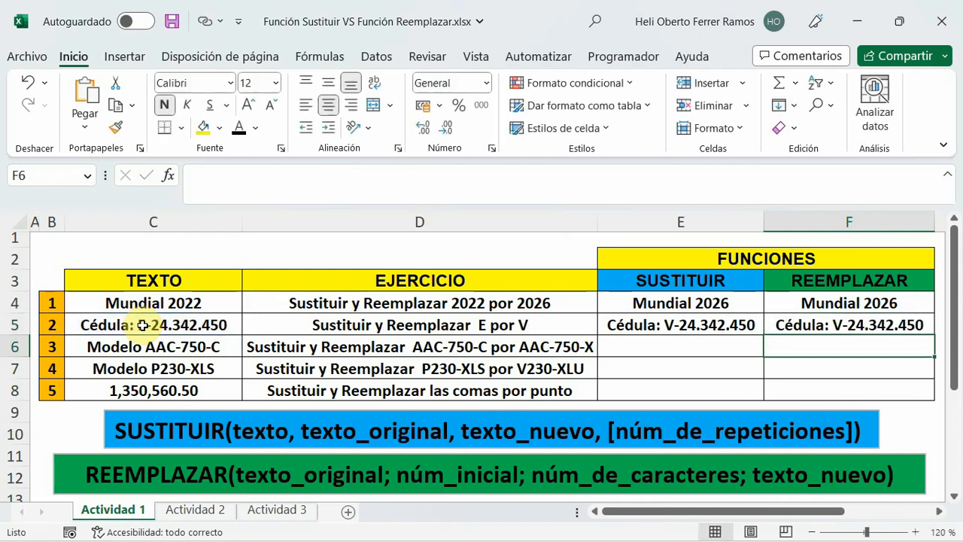
{"action": "left_click", "coordinate": [820, 326]}
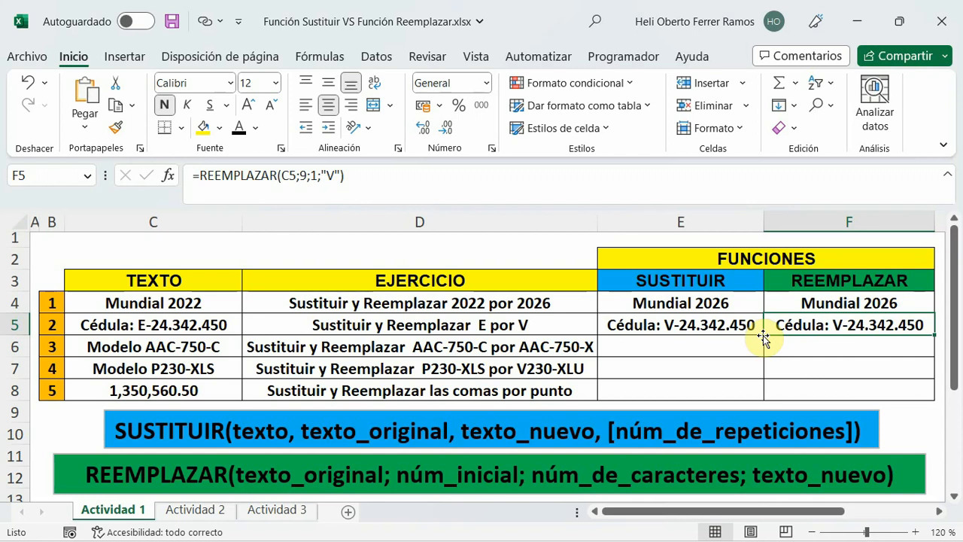
Enter the formula =SUSTITUIR(C6;"C";"X") in cell E6 to substitute C with X in the third text.
{"action": "left_click", "coordinate": [699, 348]}
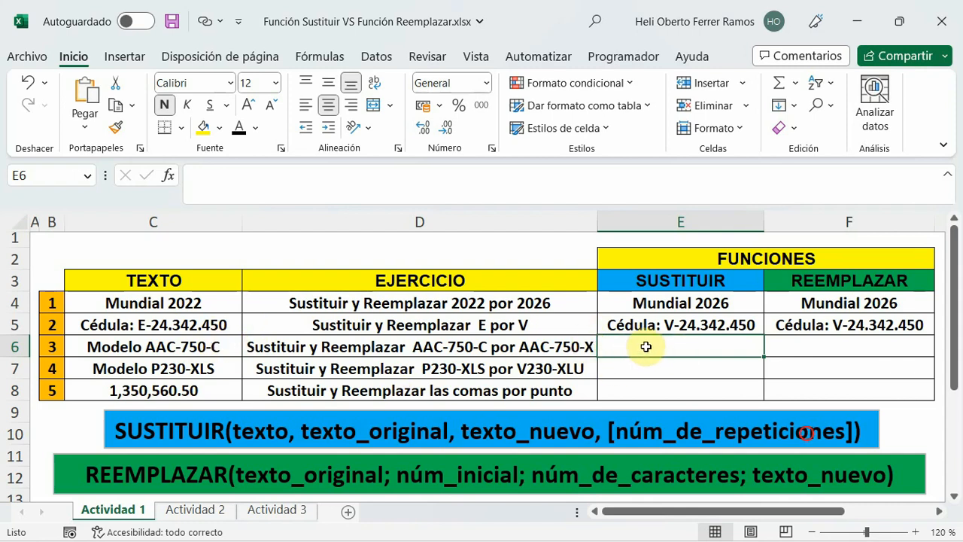
{"action": "left_click", "coordinate": [253, 185]}
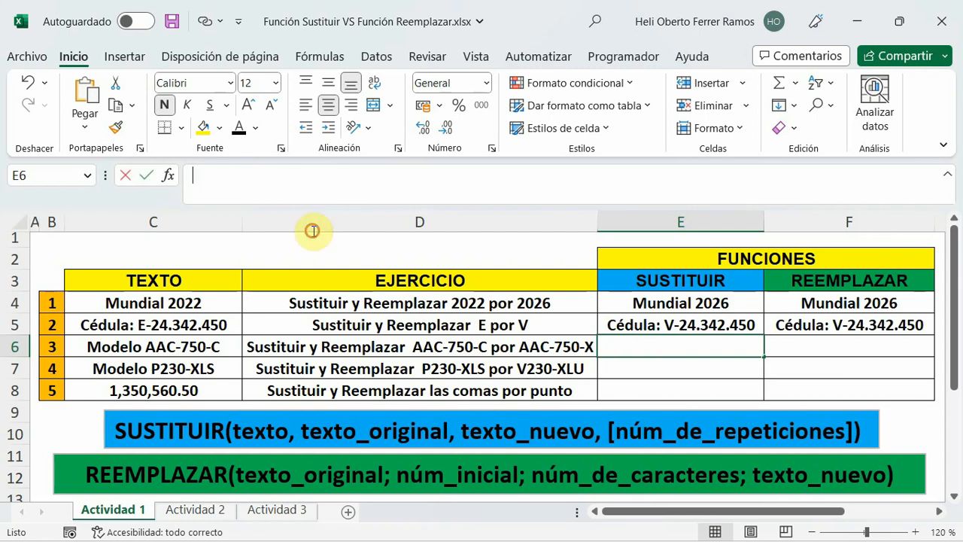
{"action": "type", "text": "=sust"}
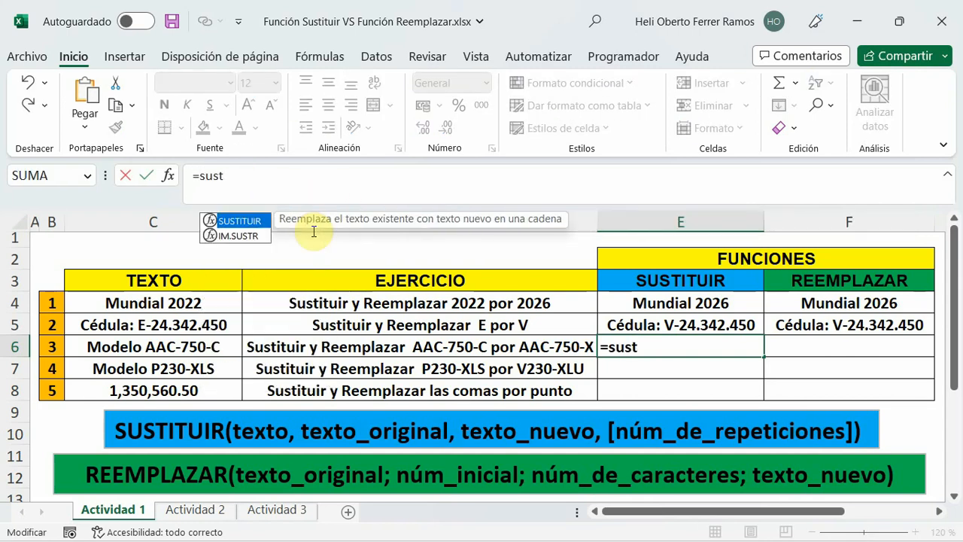
{"action": "double_click", "coordinate": [242, 221]}
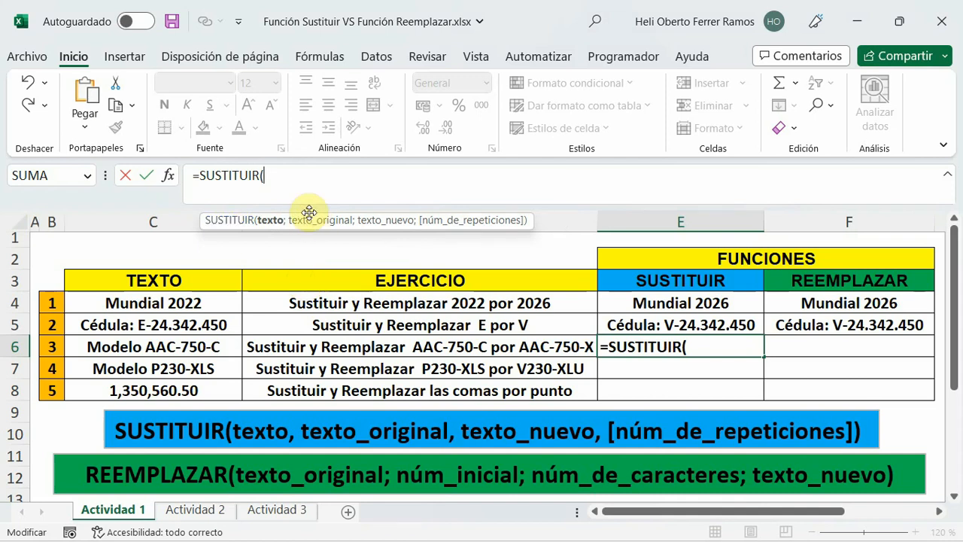
{"action": "left_click", "coordinate": [139, 346]}
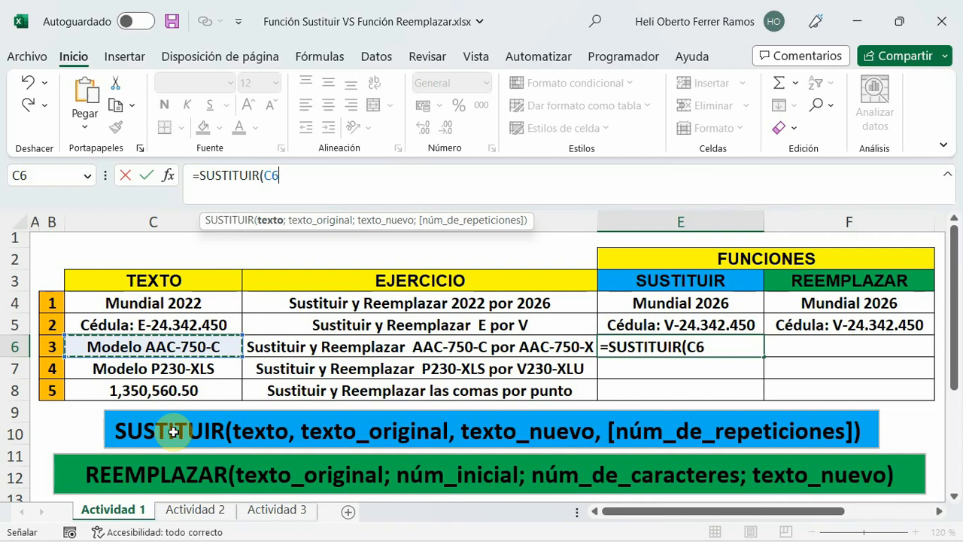
{"action": "type", "text": ";"}
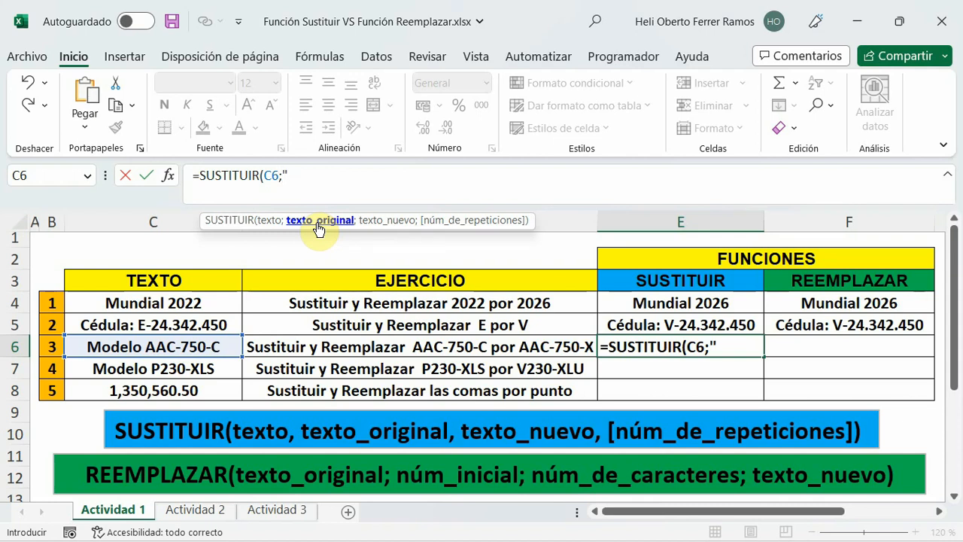
{"action": "type", "text": "C\";\"X"}
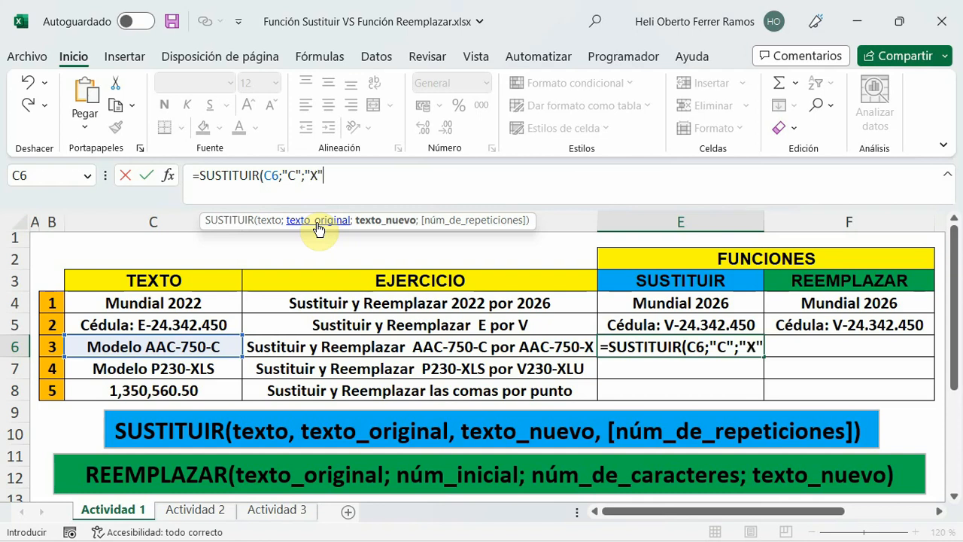
{"action": "type", "text": ";"}
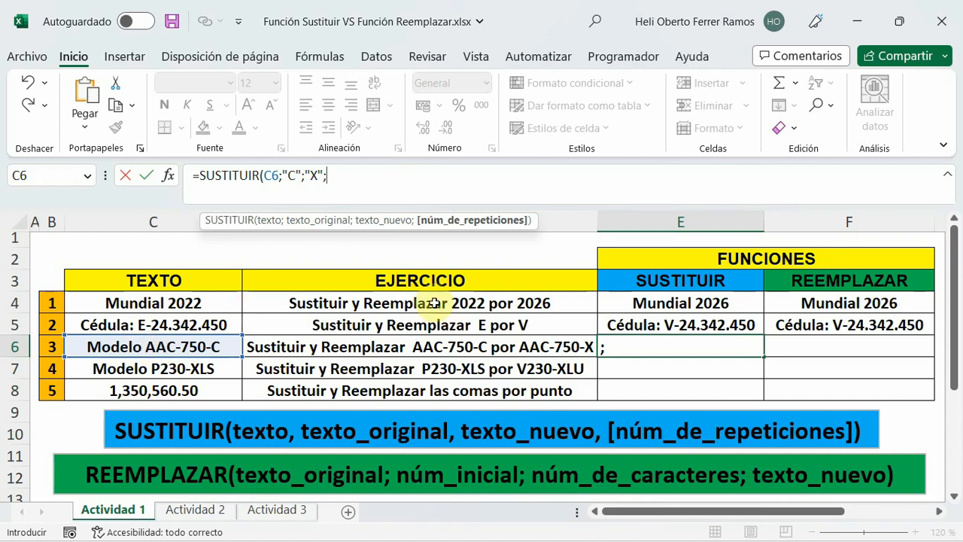
{"action": "key", "text": "BackSpace"}
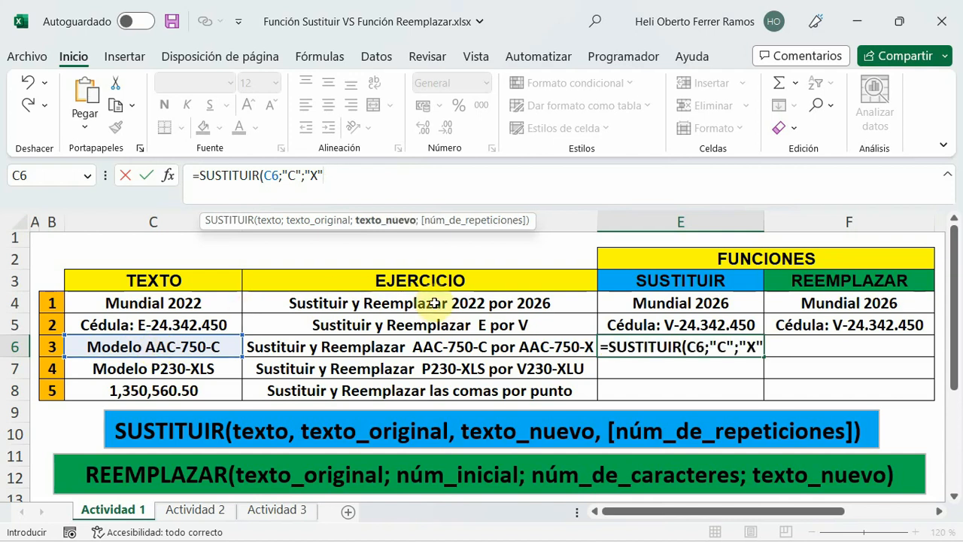
{"action": "type", "text": ")"}
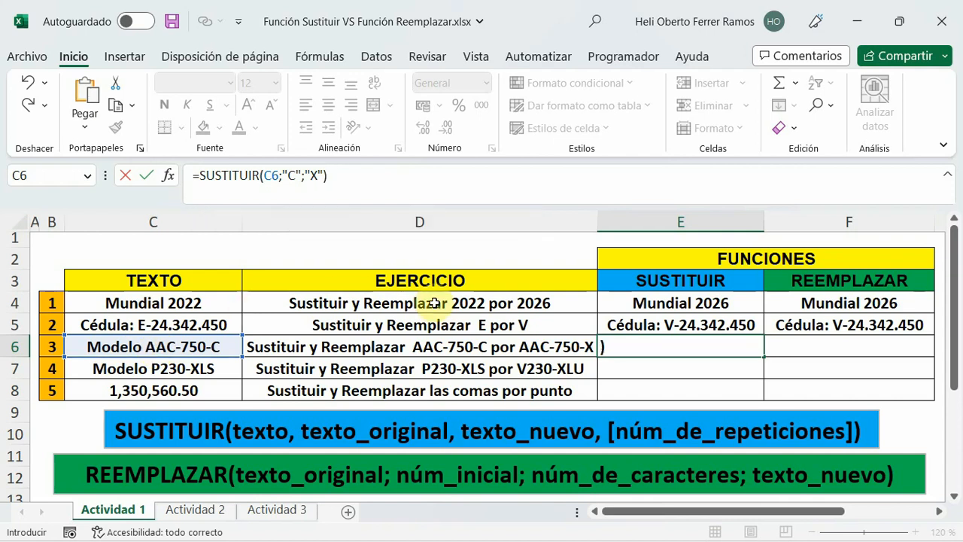
{"action": "key", "text": "Return"}
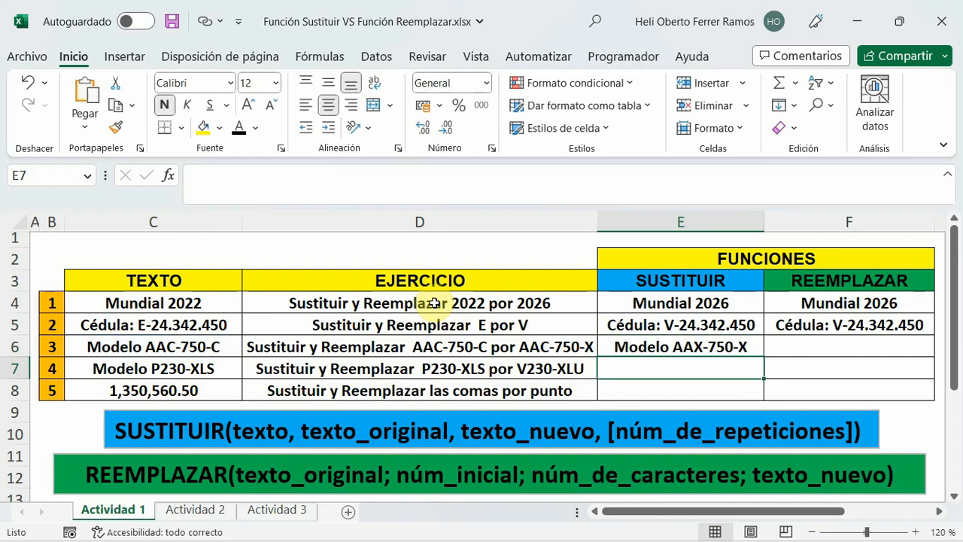
Add 2 as the núm_de_repeticiones argument of the SUSTITUIR formula in E6, so only the second C is substituted.
{"action": "left_click", "coordinate": [679, 345]}
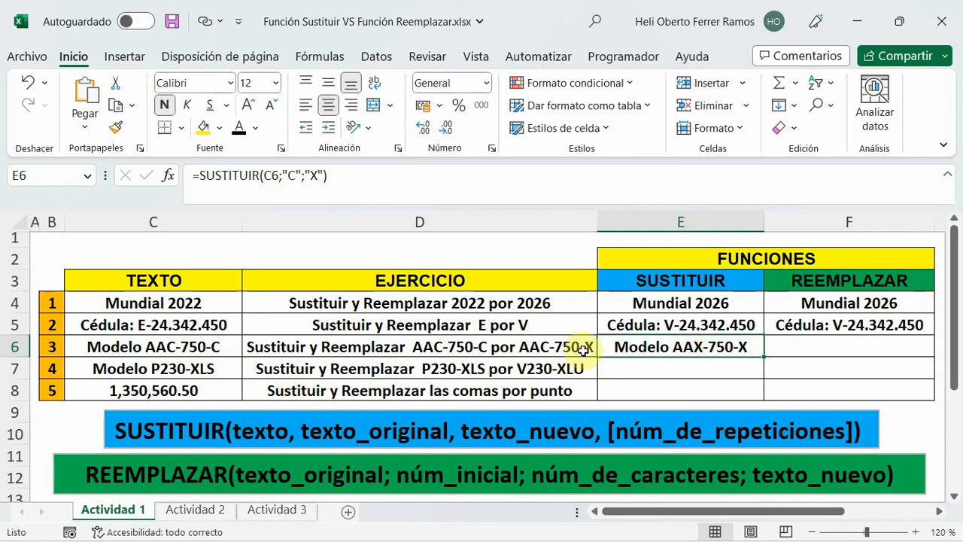
{"action": "left_click", "coordinate": [325, 175]}
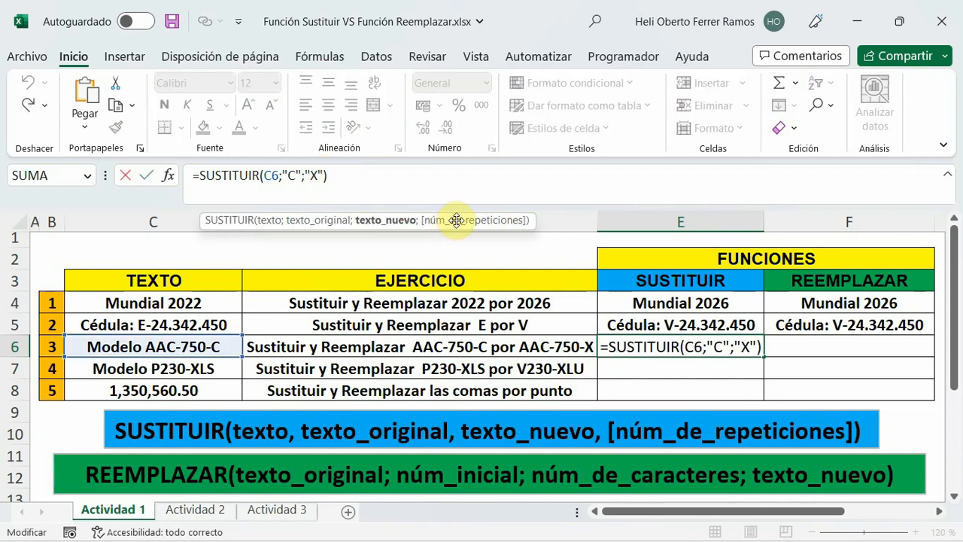
{"action": "type", "text": ";"}
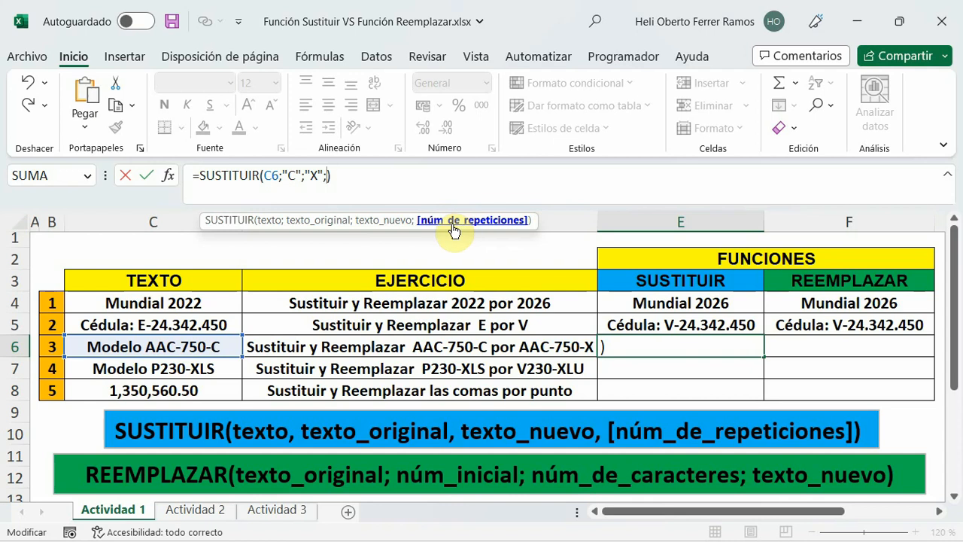
{"action": "type", "text": "2"}
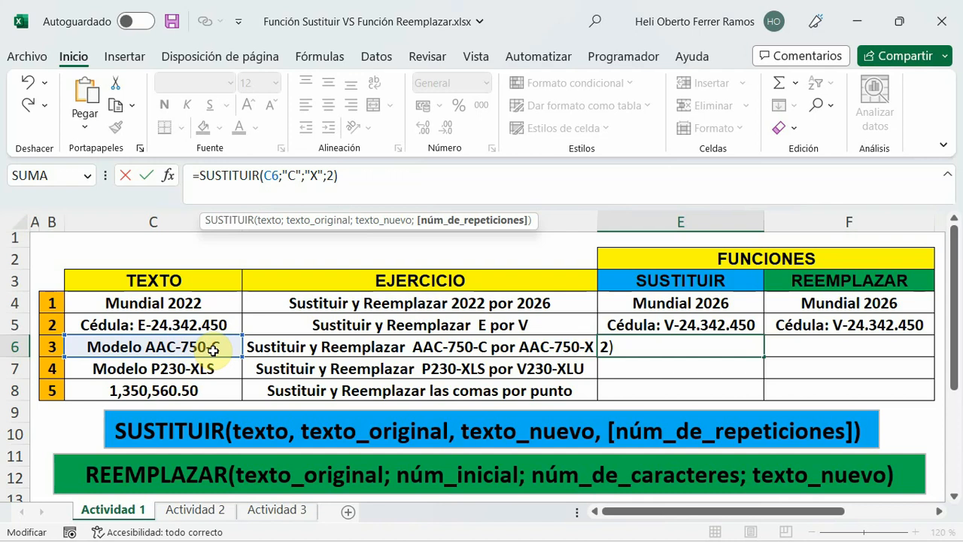
{"action": "left_click", "coordinate": [346, 176]}
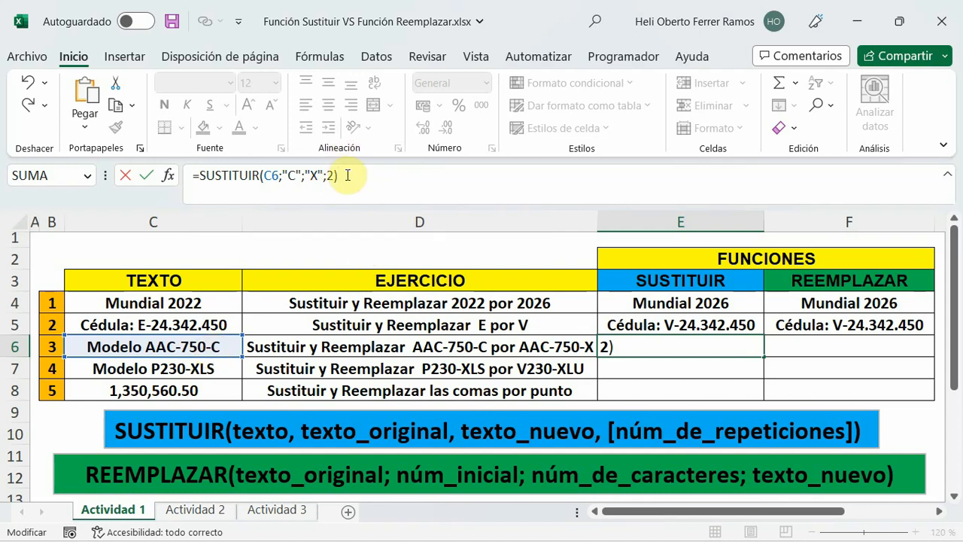
{"action": "key", "text": "Return"}
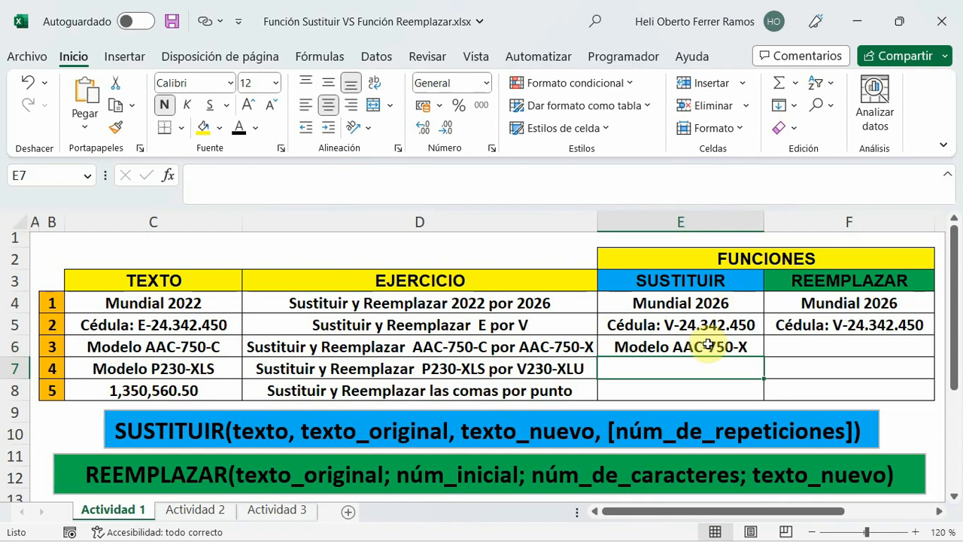
{"action": "left_click", "coordinate": [707, 345]}
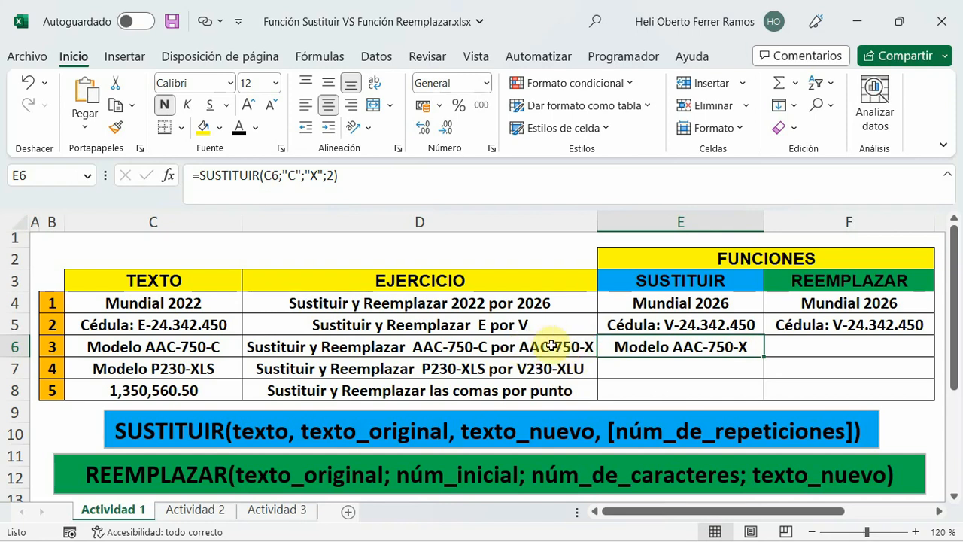
Enter the formula =REEMPLAZAR(C6;16;1;"X") in cell F6 to replace one character from position 16 with X.
{"action": "left_click", "coordinate": [800, 349]}
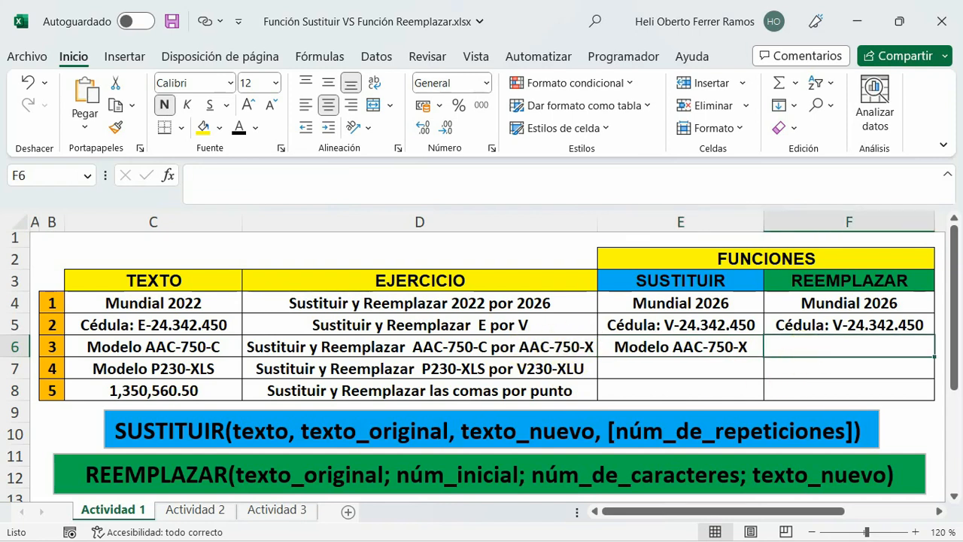
{"action": "left_click", "coordinate": [247, 180]}
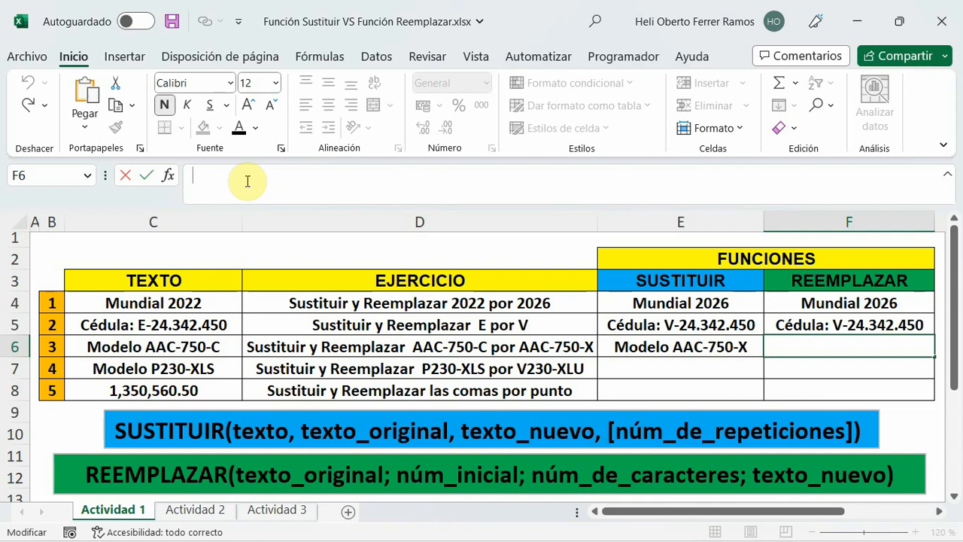
{"action": "type", "text": "=reen"}
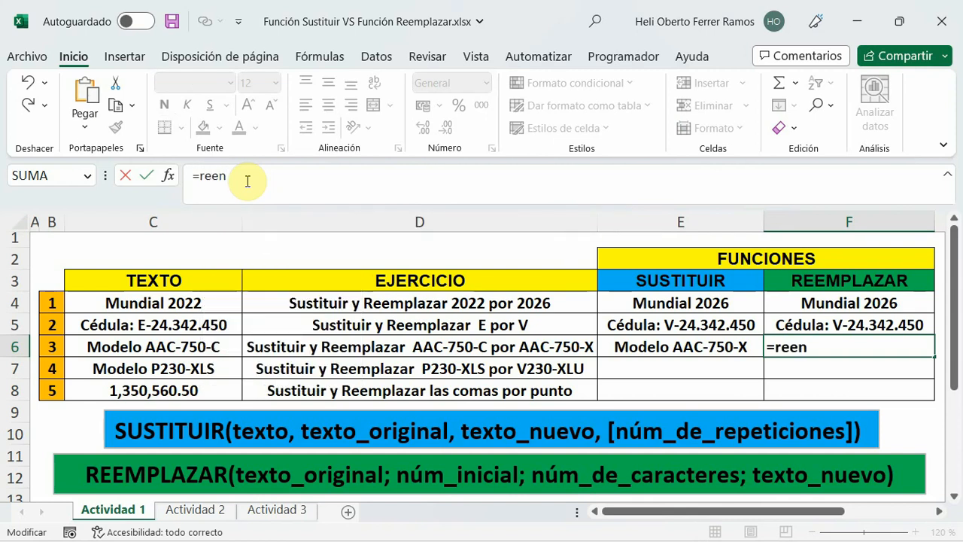
{"action": "key", "text": "BackSpace"}
{"action": "type", "text": "m"}
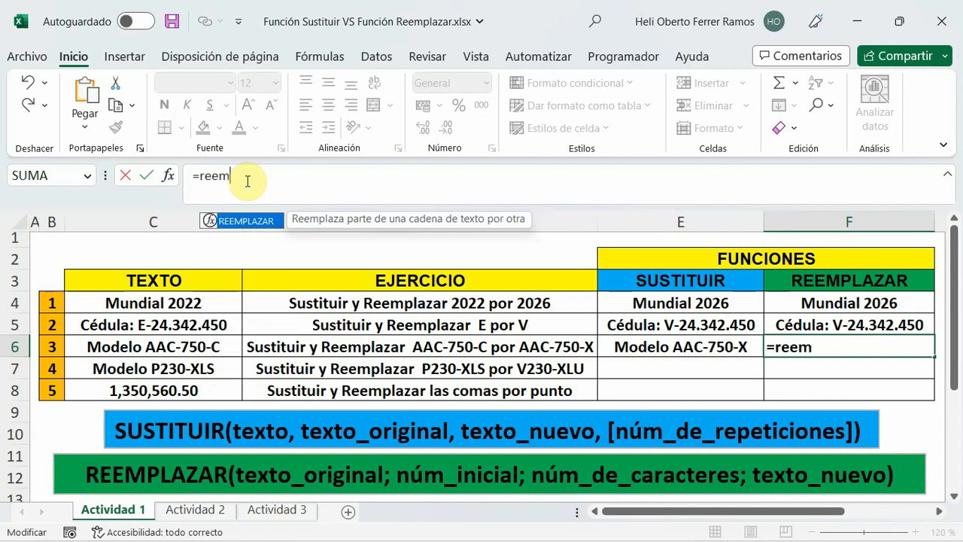
{"action": "double_click", "coordinate": [241, 223]}
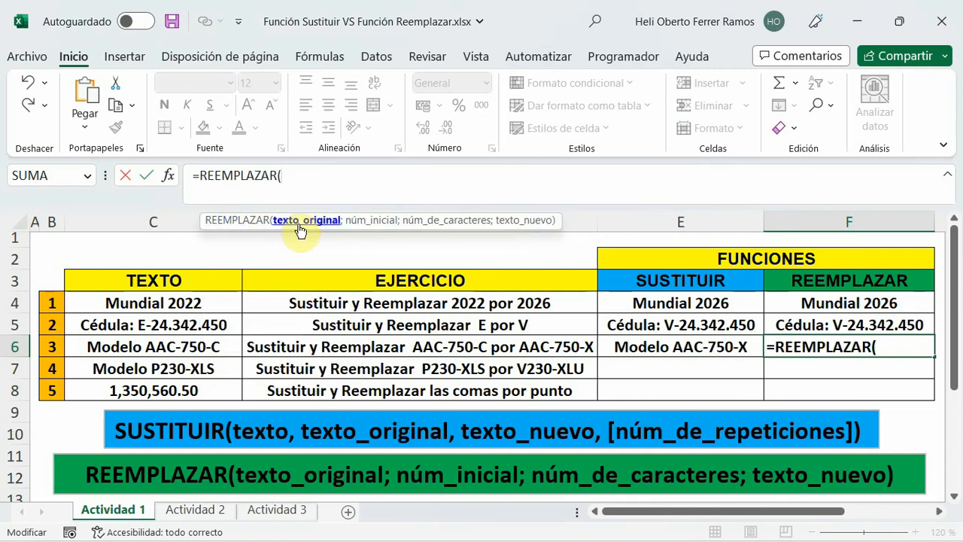
{"action": "left_click", "coordinate": [154, 347]}
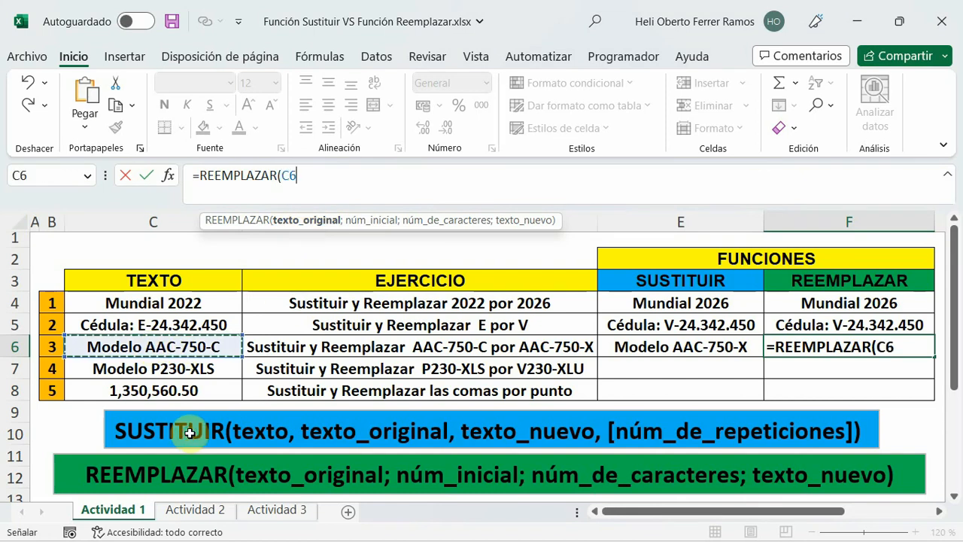
{"action": "type", "text": ";"}
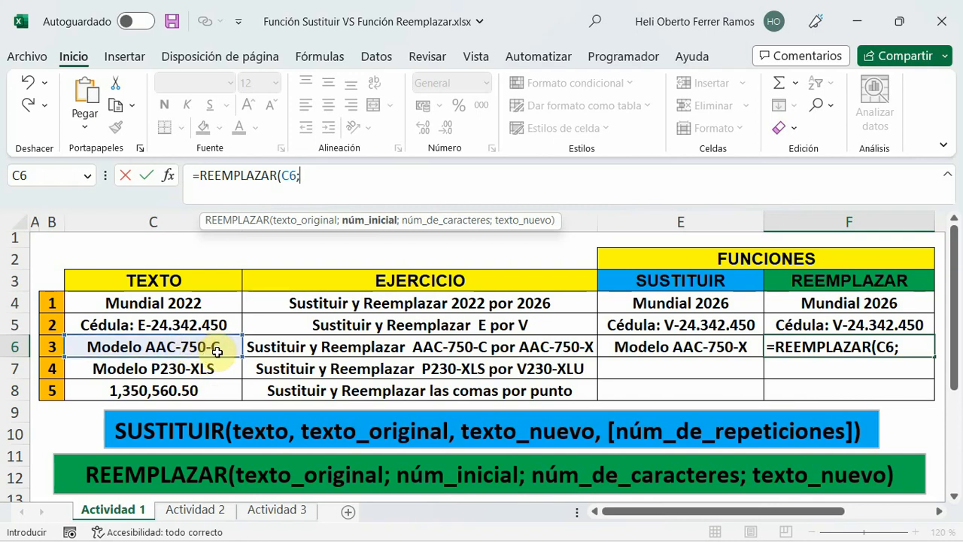
{"action": "type", "text": "16;"}
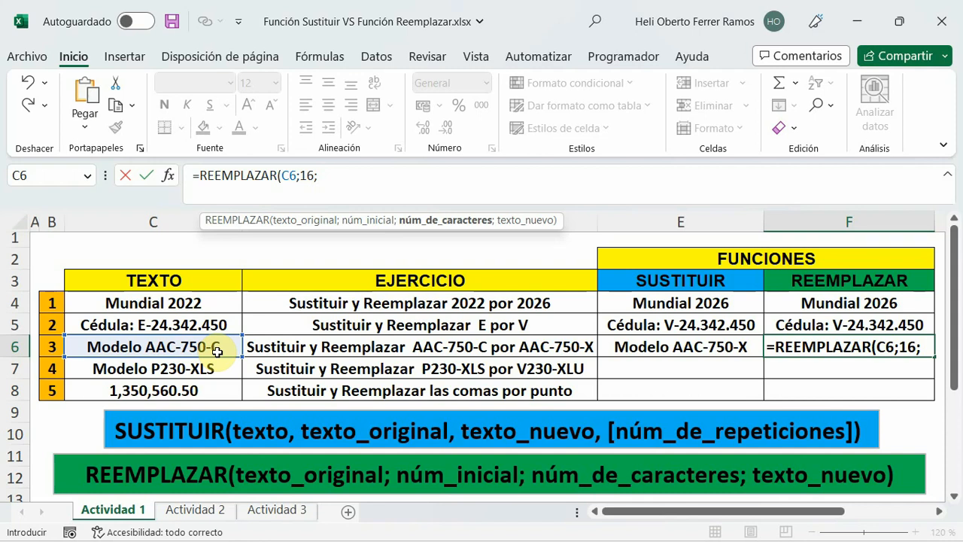
{"action": "type", "text": "1;"}
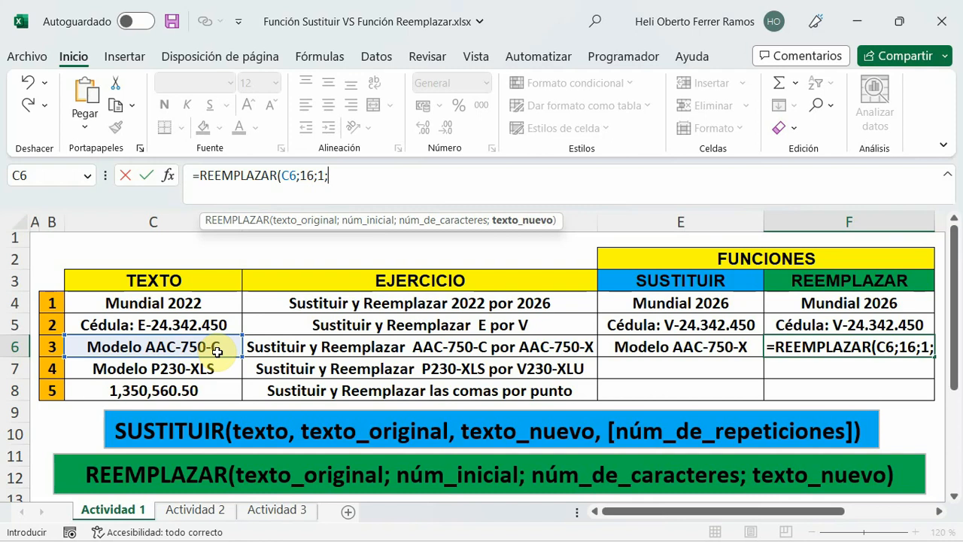
{"action": "type", "text": "\""}
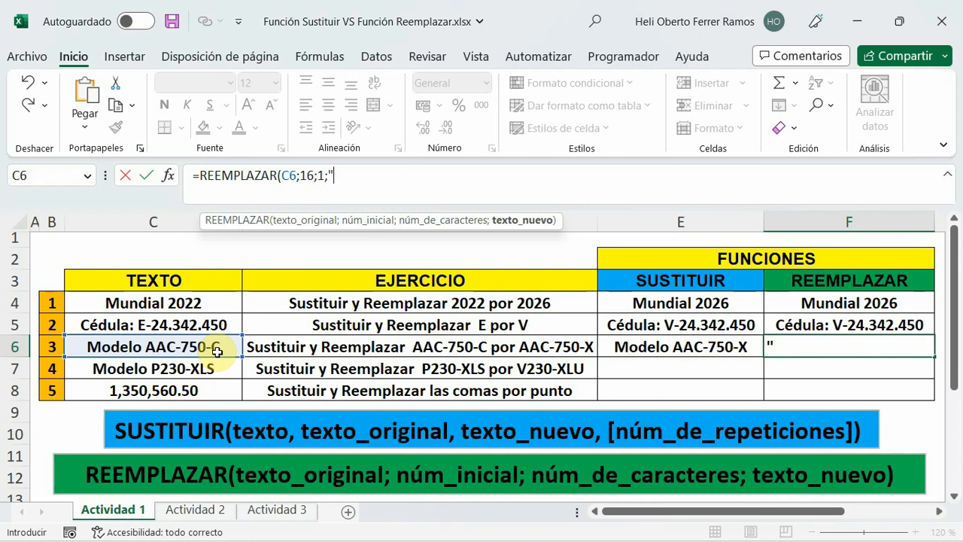
{"action": "type", "text": "X\")"}
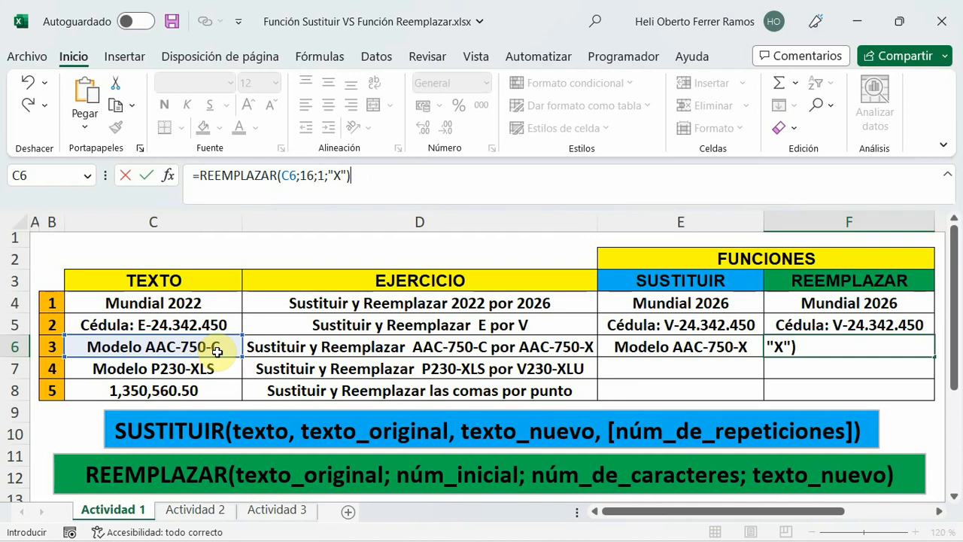
{"action": "key", "text": "Return"}
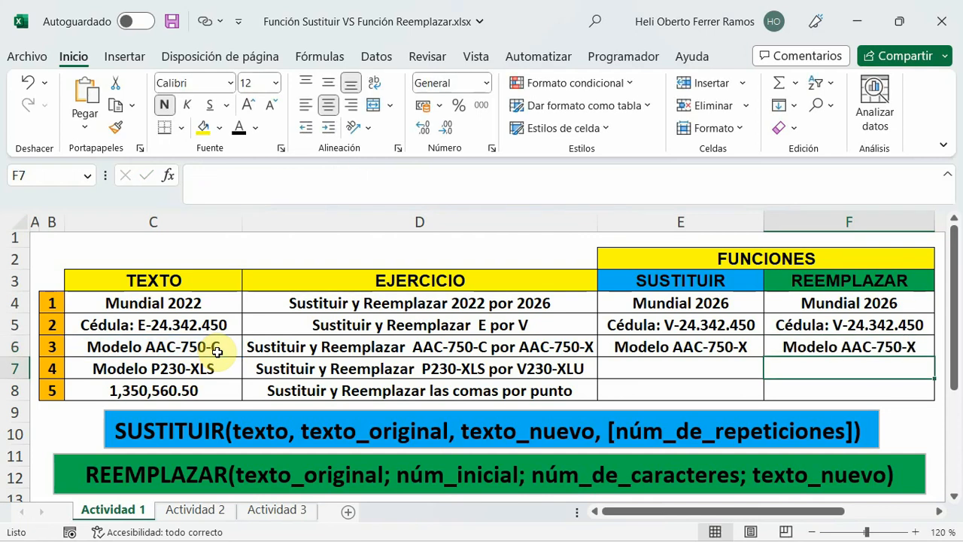
{"action": "left_click", "coordinate": [784, 345]}
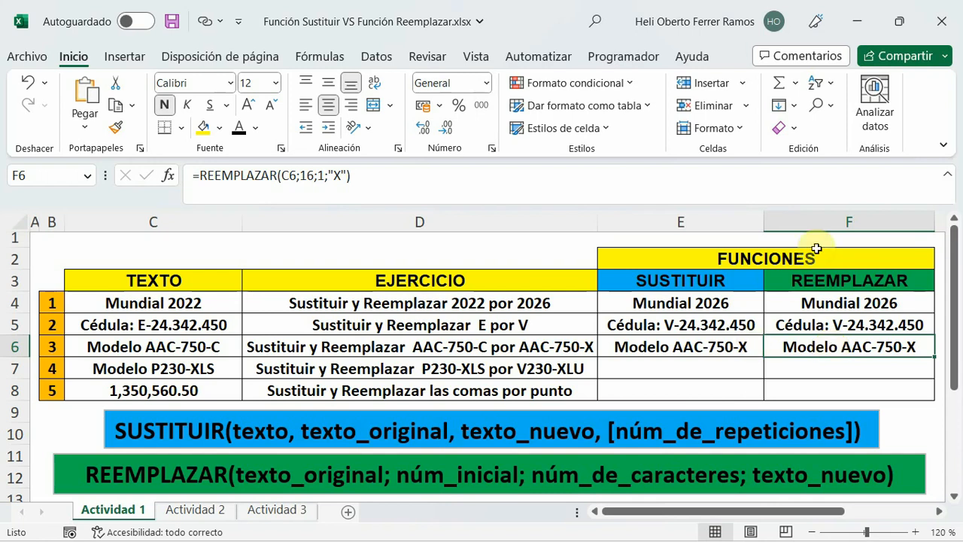
Start a nested SUSTITUIR formula in cell E7 with SUSTITUIR(C7;"P";"V") as the outer function's texto argument.
{"action": "left_click", "coordinate": [637, 364]}
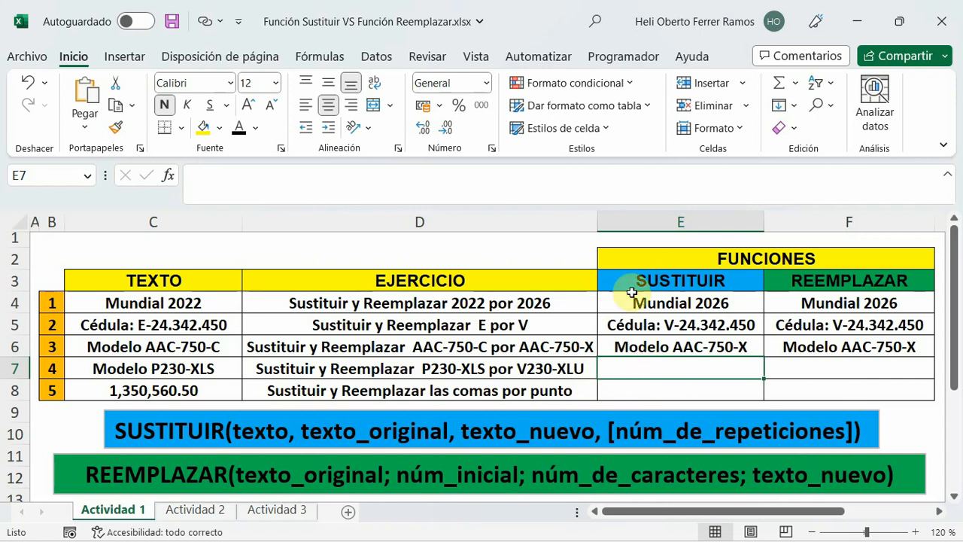
{"action": "left_click", "coordinate": [243, 176]}
{"action": "type", "text": "="}
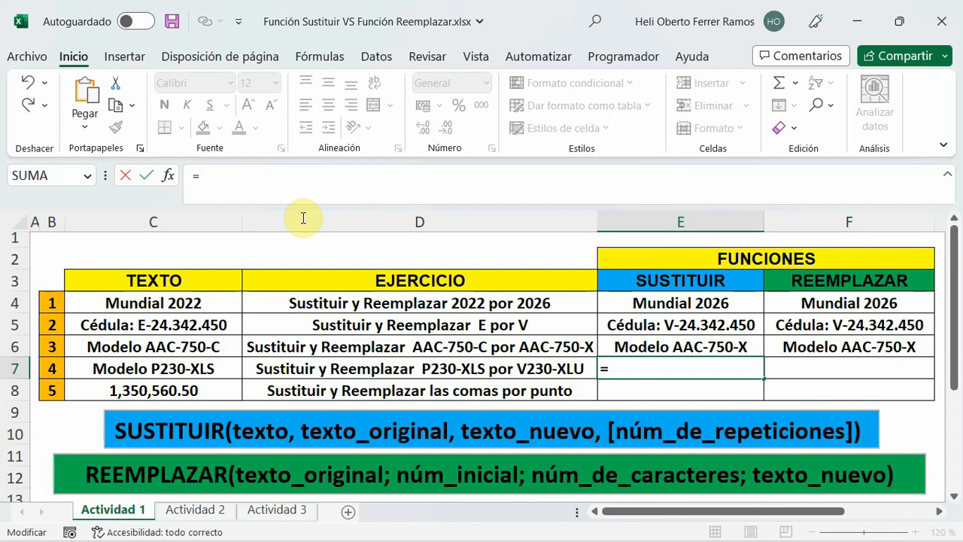
{"action": "type", "text": "sus"}
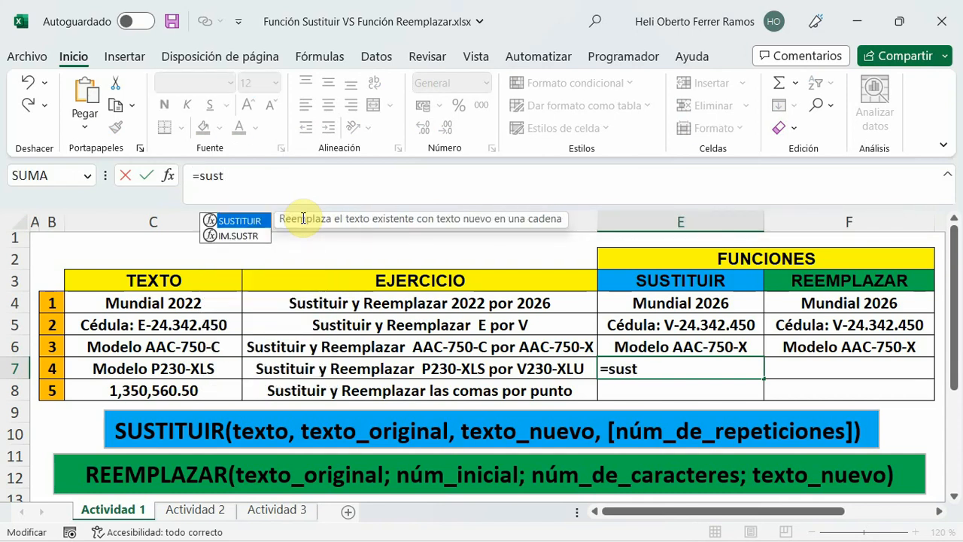
{"action": "type", "text": "t"}
{"action": "key", "text": "Tab"}
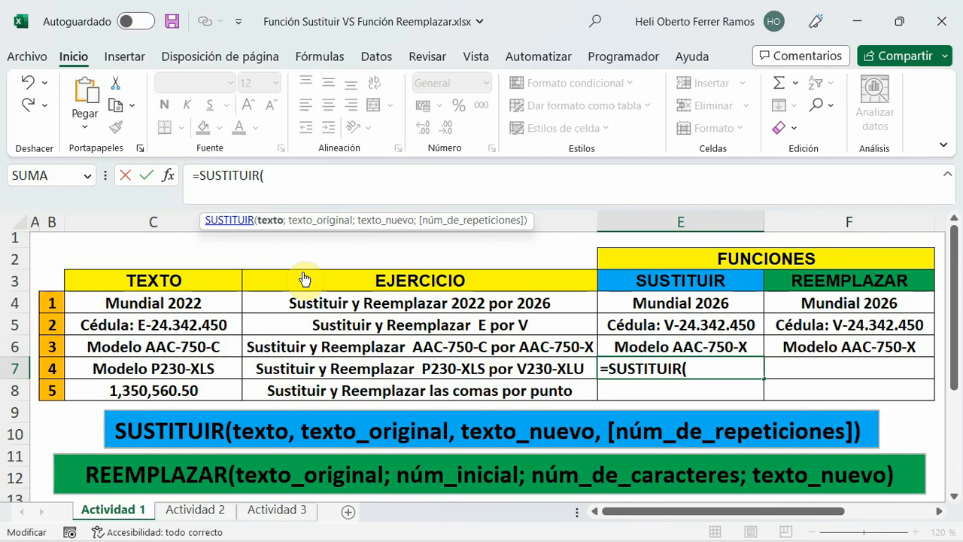
{"action": "type", "text": "sust"}
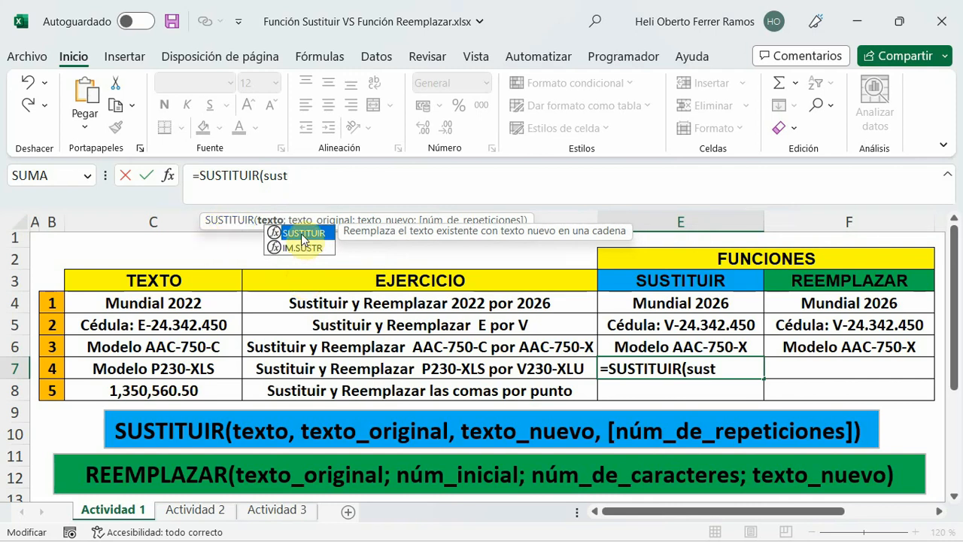
{"action": "key", "text": "Tab"}
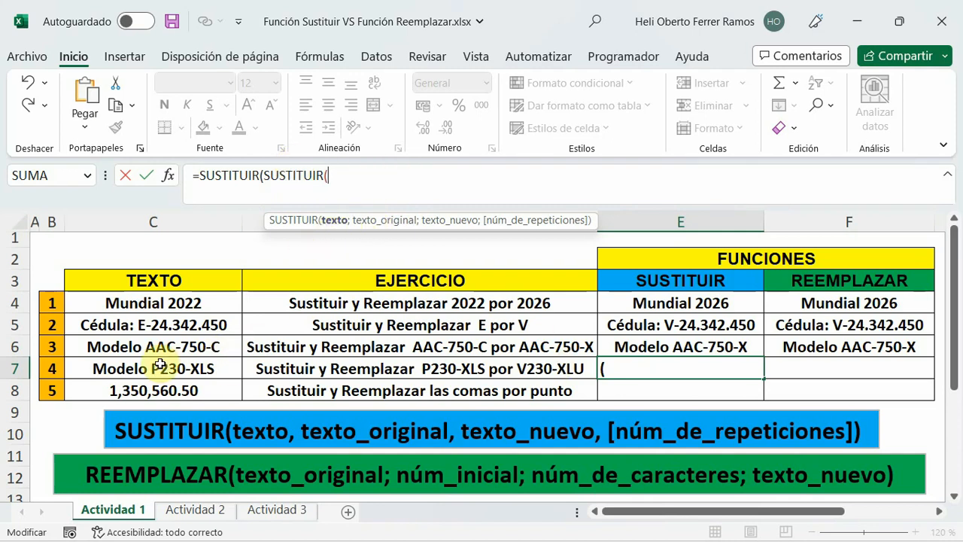
{"action": "left_click", "coordinate": [161, 366]}
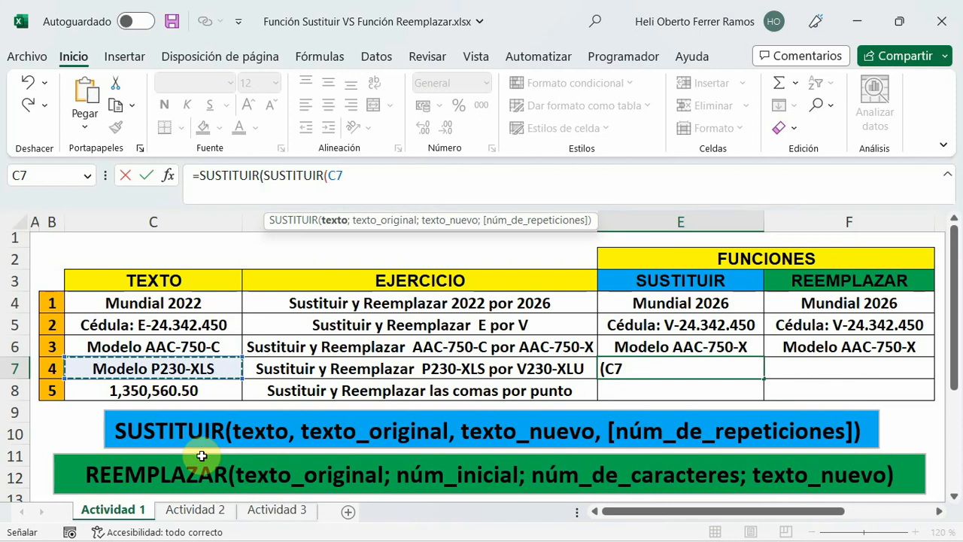
{"action": "type", "text": ";\"P"}
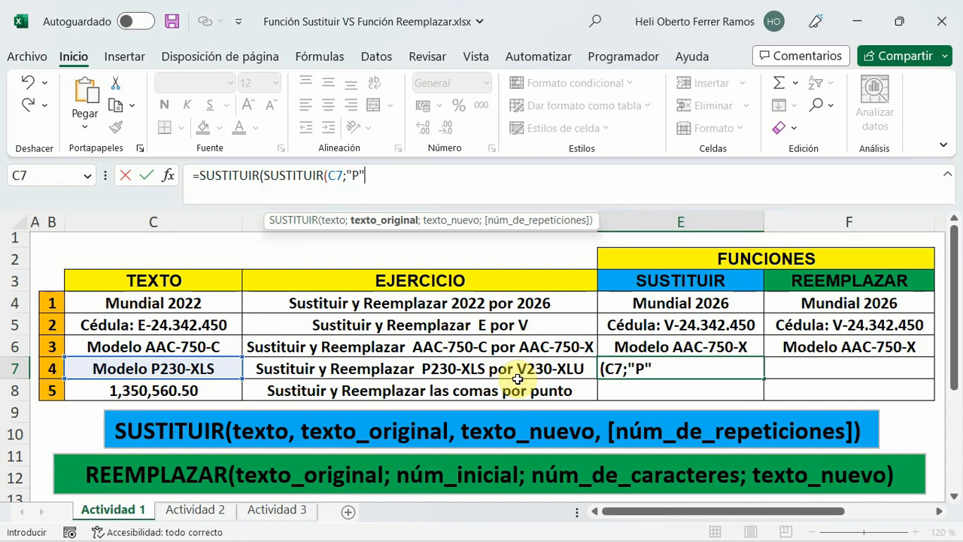
{"action": "type", "text": ";"}
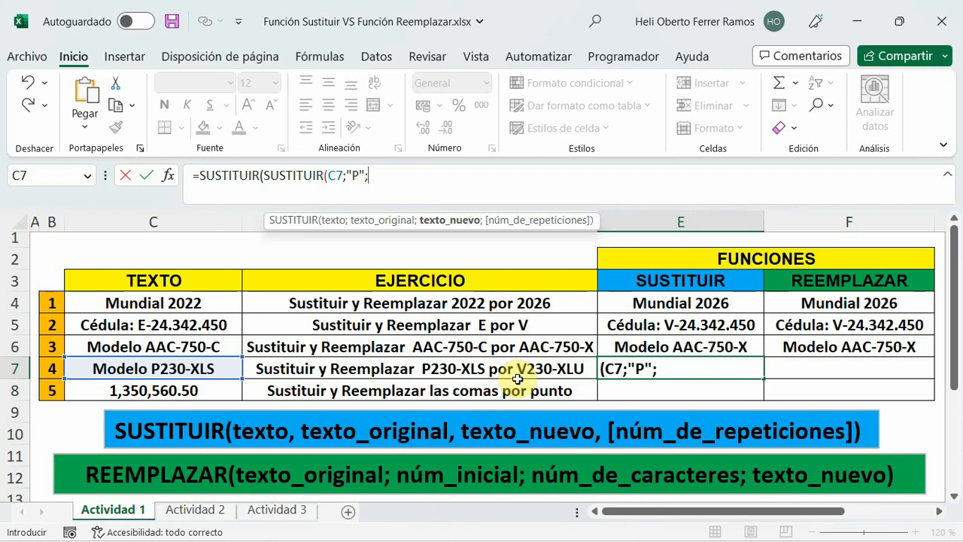
{"action": "type", "text": "\"V\")"}
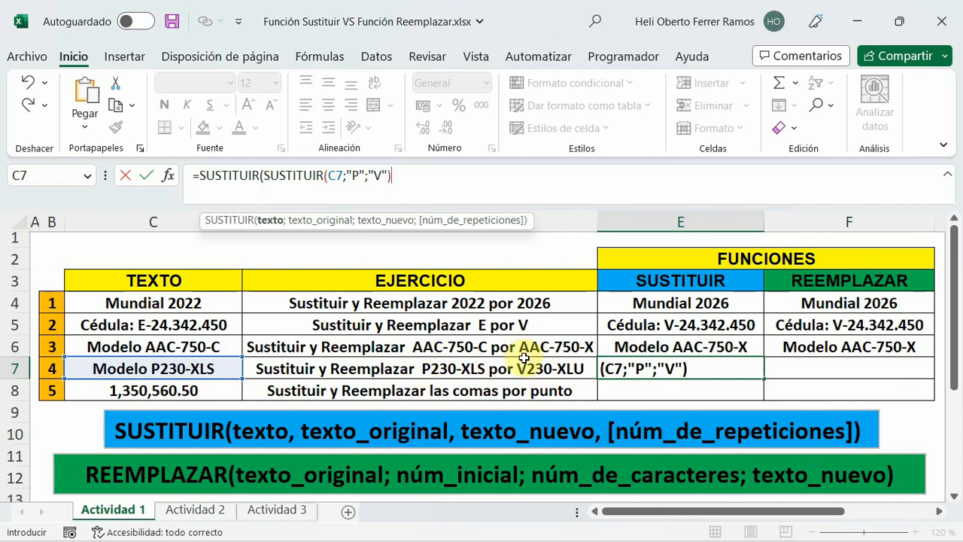
Complete the outer SUSTITUIR in E7 with "S" as texto_original and "U" as texto_nuevo, and enter the formula.
{"action": "type", "text": ";"}
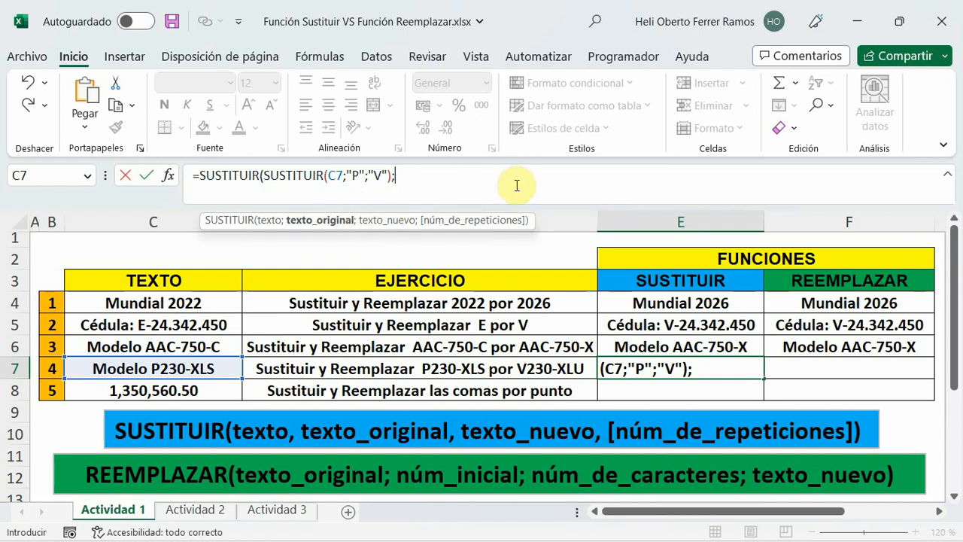
{"action": "type", "text": "\"S\";"}
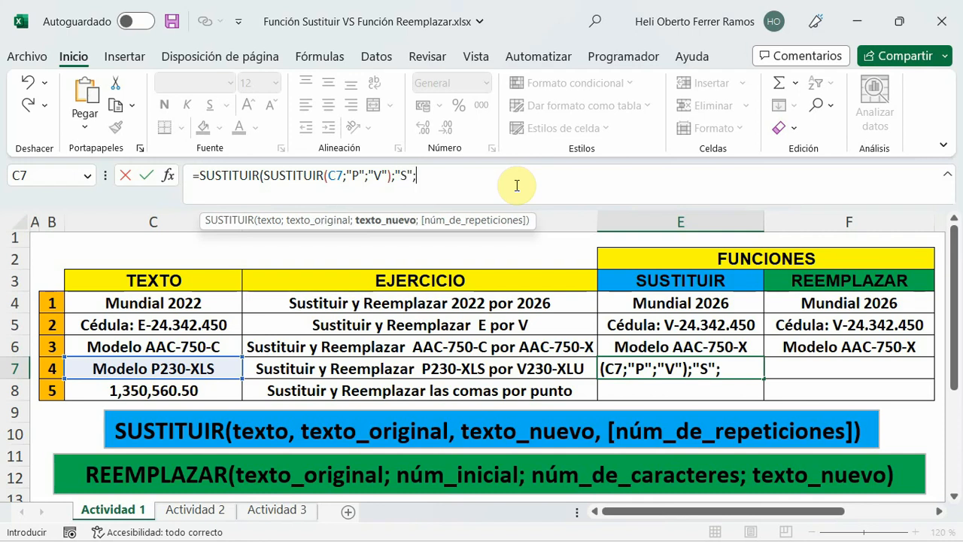
{"action": "type", "text": "\"U\")"}
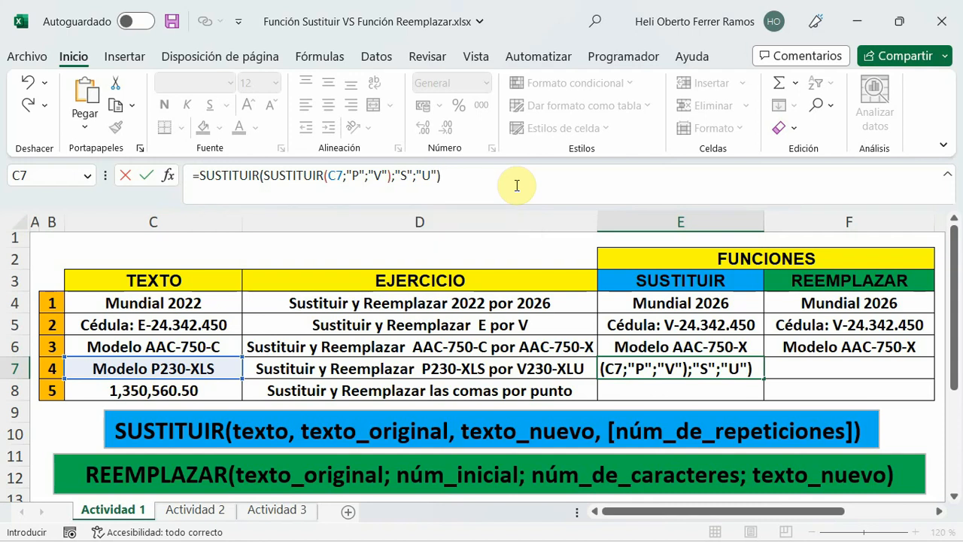
{"action": "key", "text": "Return"}
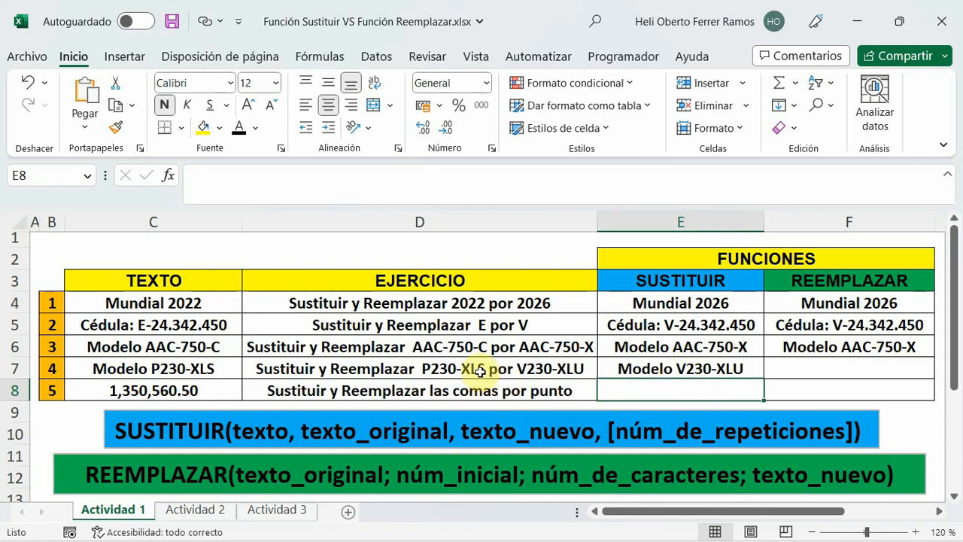
{"action": "left_click", "coordinate": [751, 371]}
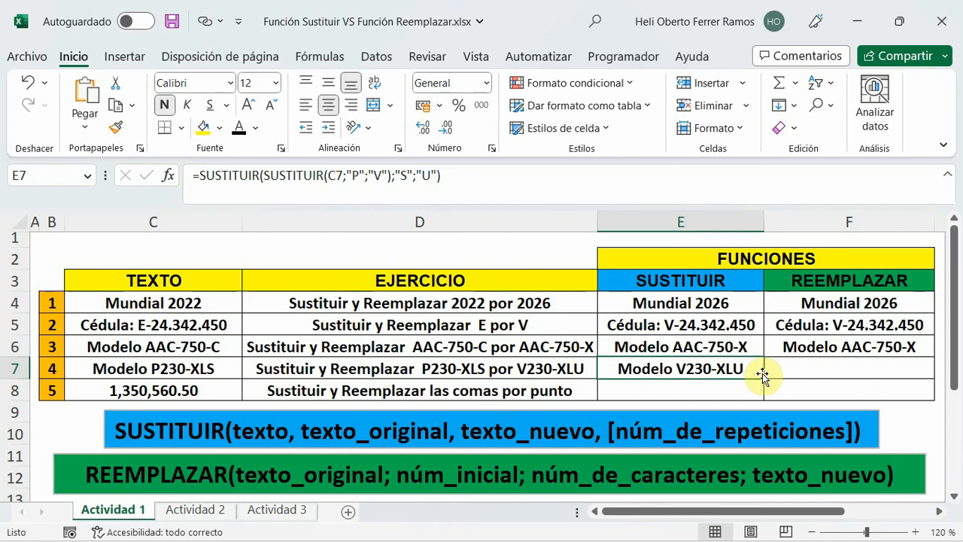
Start a formula in cell F7 with one REEMPLAZAR function nested as the texto_original argument of another REEMPLAZAR.
{"action": "left_click", "coordinate": [824, 360]}
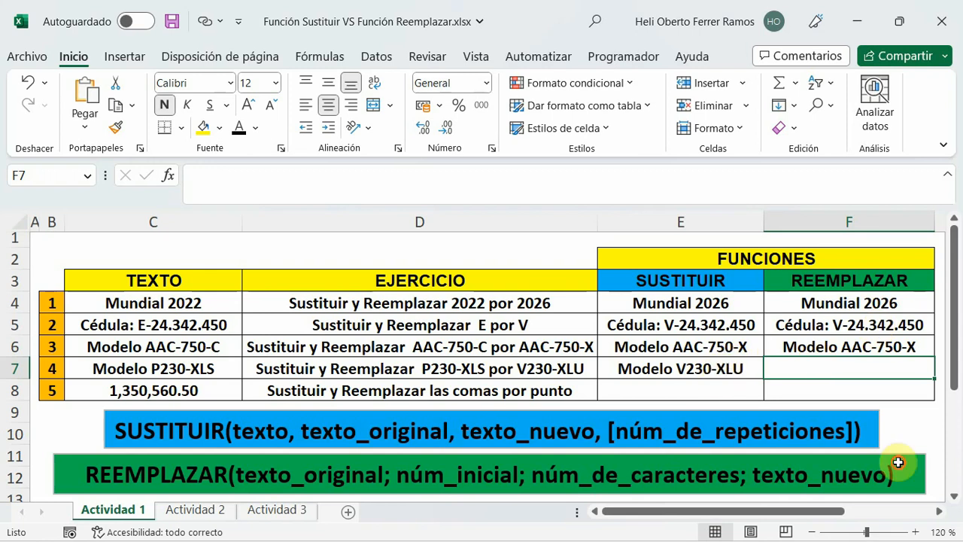
{"action": "left_click", "coordinate": [722, 368]}
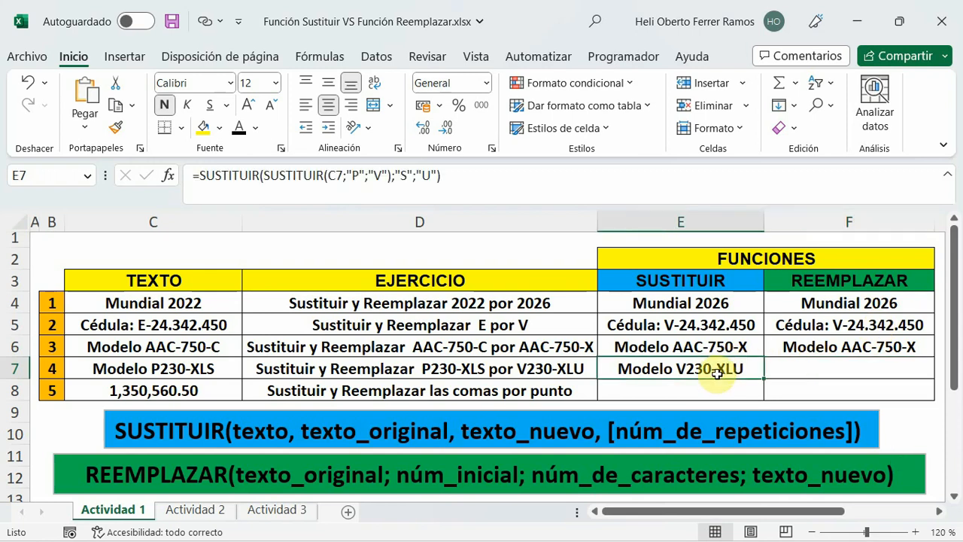
{"action": "left_click", "coordinate": [816, 367]}
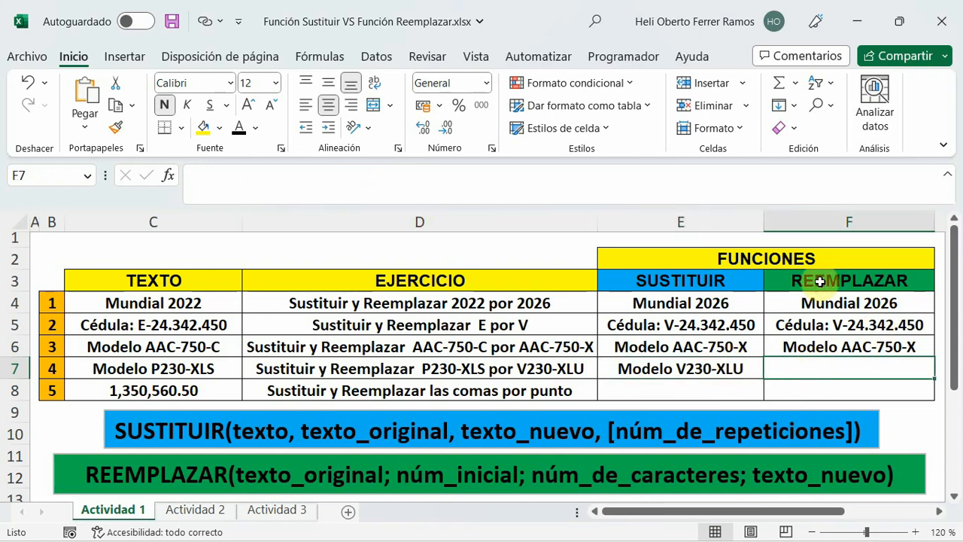
{"action": "left_click", "coordinate": [211, 181]}
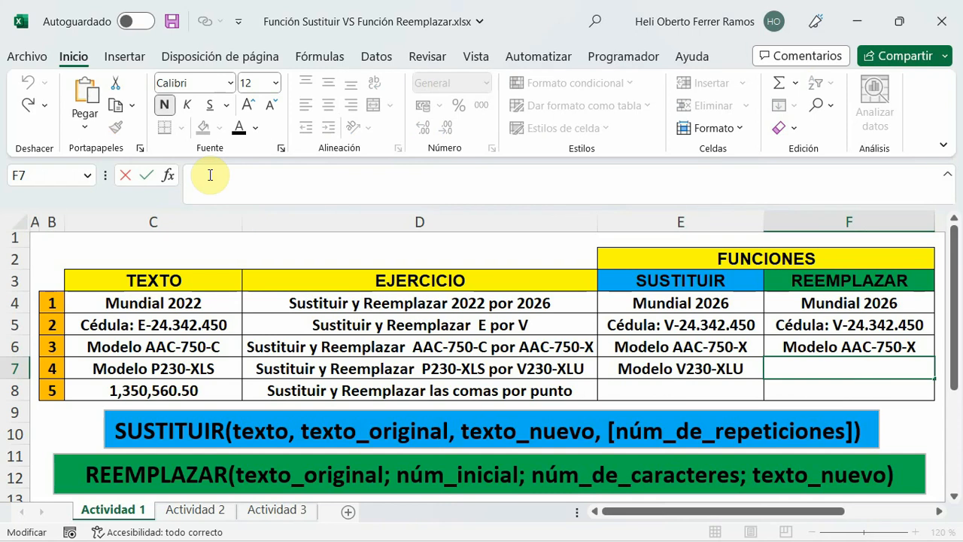
{"action": "type", "text": "=reem"}
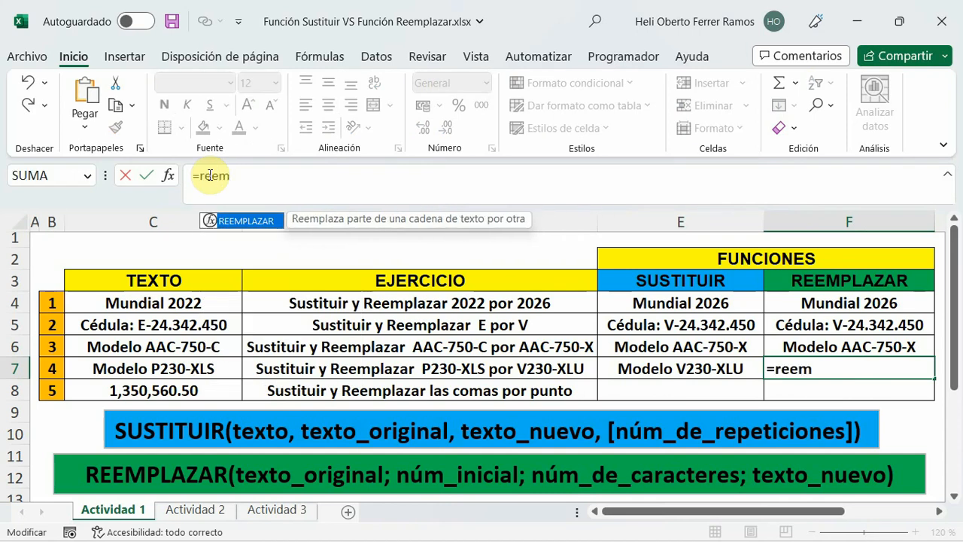
{"action": "double_click", "coordinate": [245, 221]}
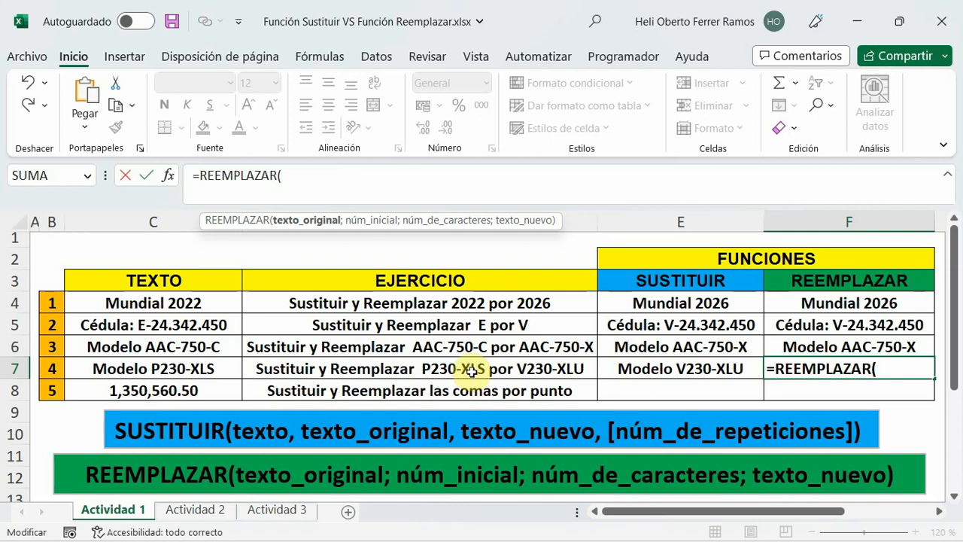
{"action": "type", "text": "reem"}
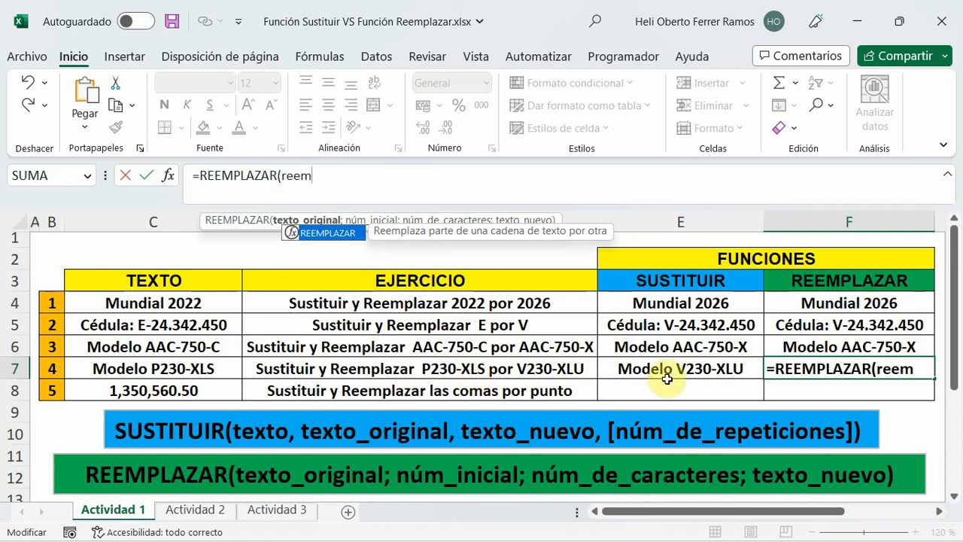
{"action": "double_click", "coordinate": [324, 234]}
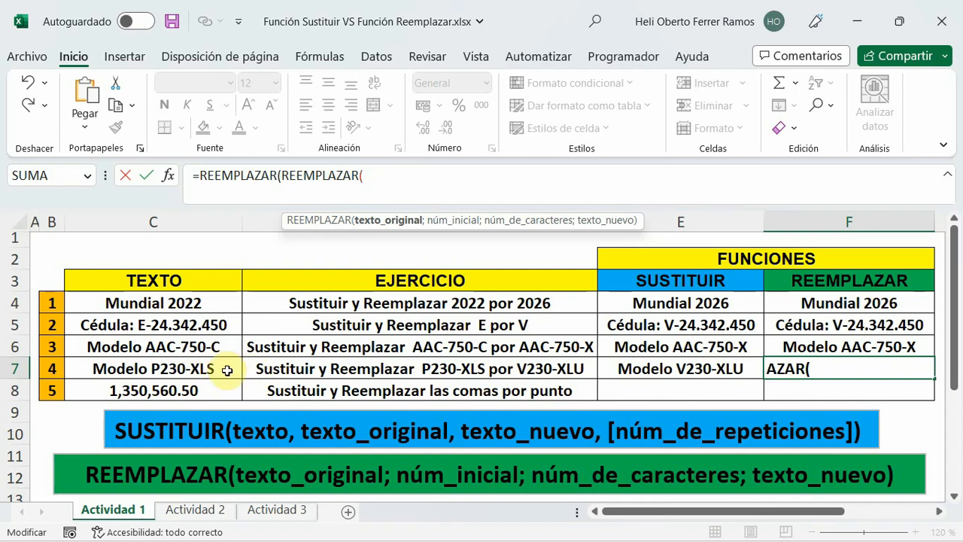
Fill in the inner REEMPLAZAR in F7 as REEMPLAZAR(C7;8;1;"V") to replace one character from position 8 with V.
{"action": "left_click", "coordinate": [165, 367]}
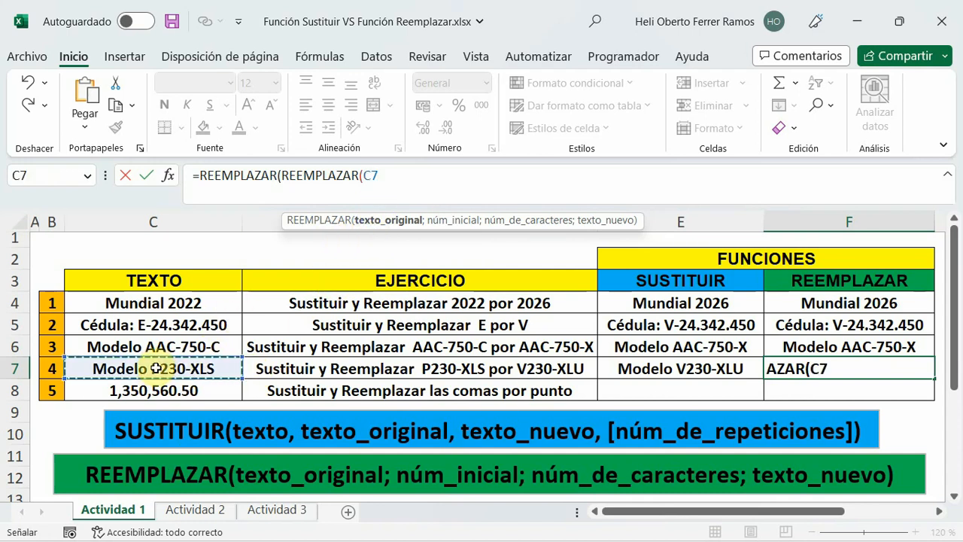
{"action": "type", "text": ";"}
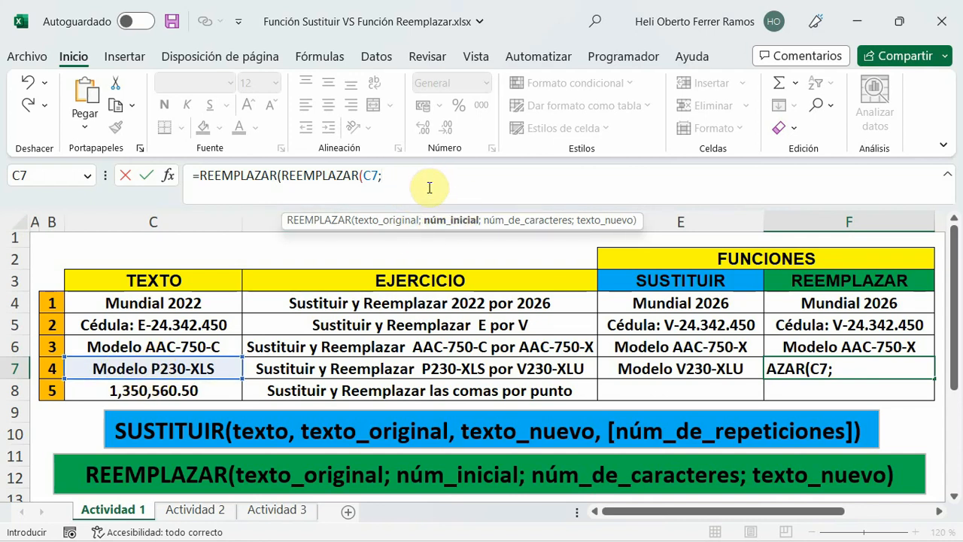
{"action": "type", "text": "8"}
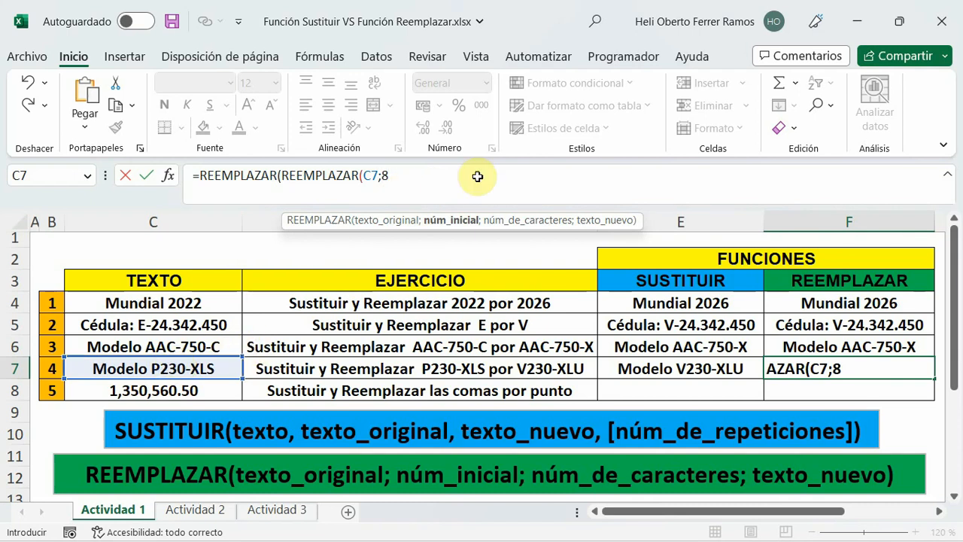
{"action": "type", "text": ";"}
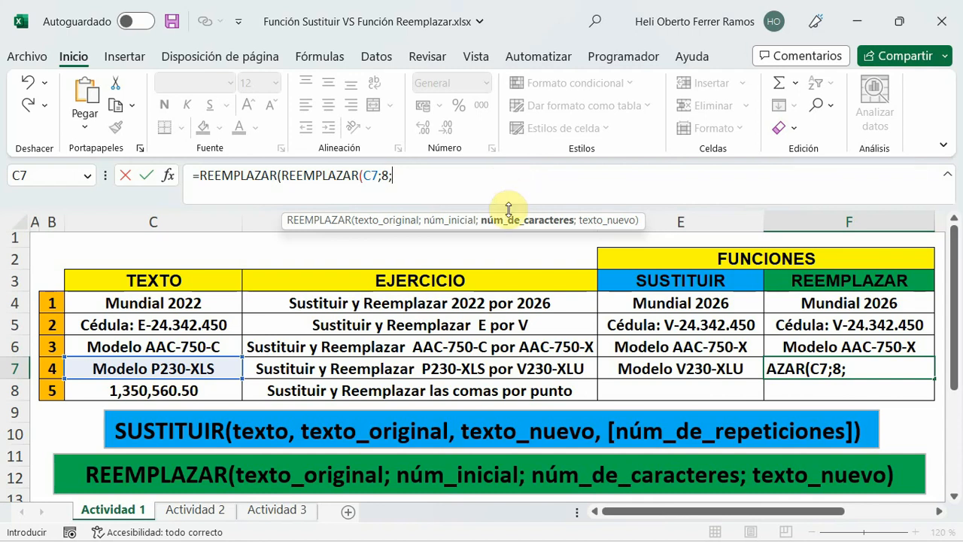
{"action": "type", "text": "1"}
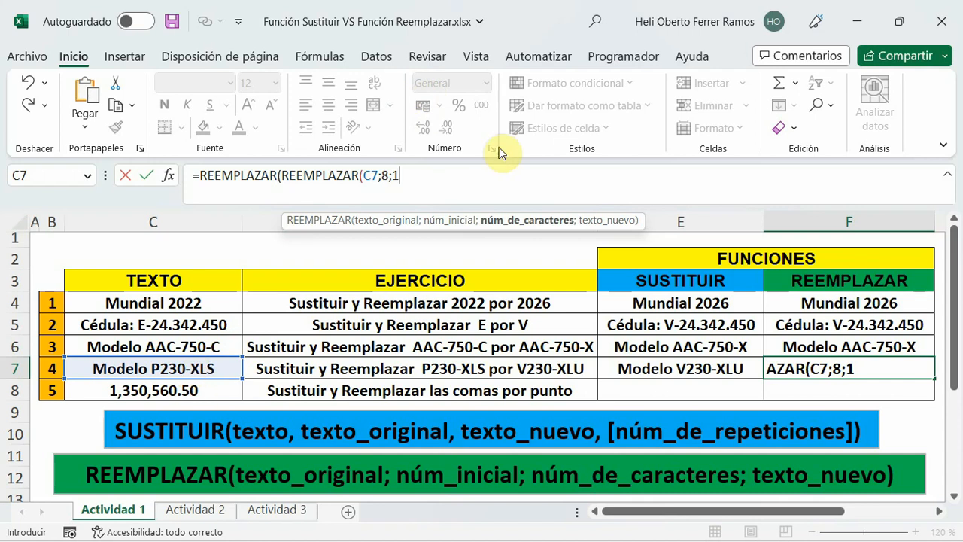
{"action": "type", "text": ";"}
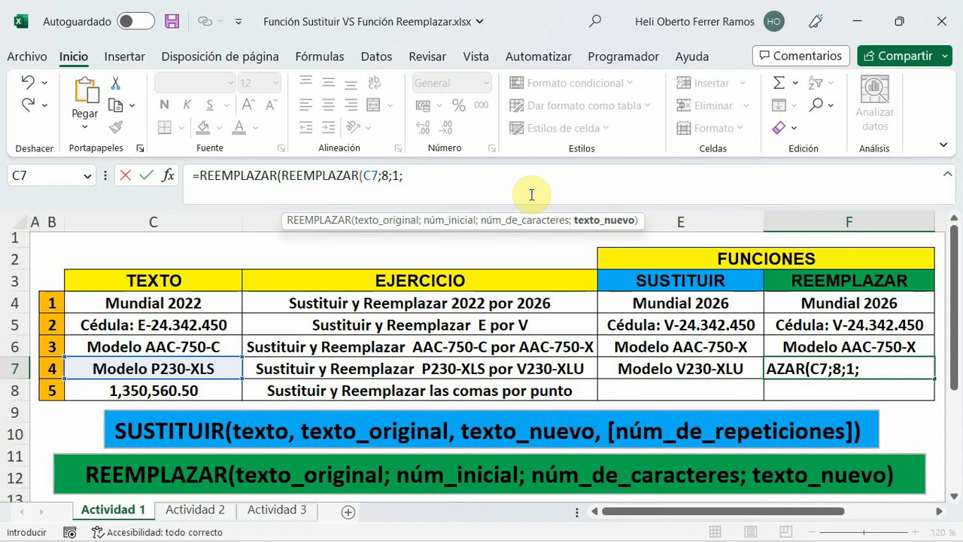
{"action": "type", "text": "\"V\""}
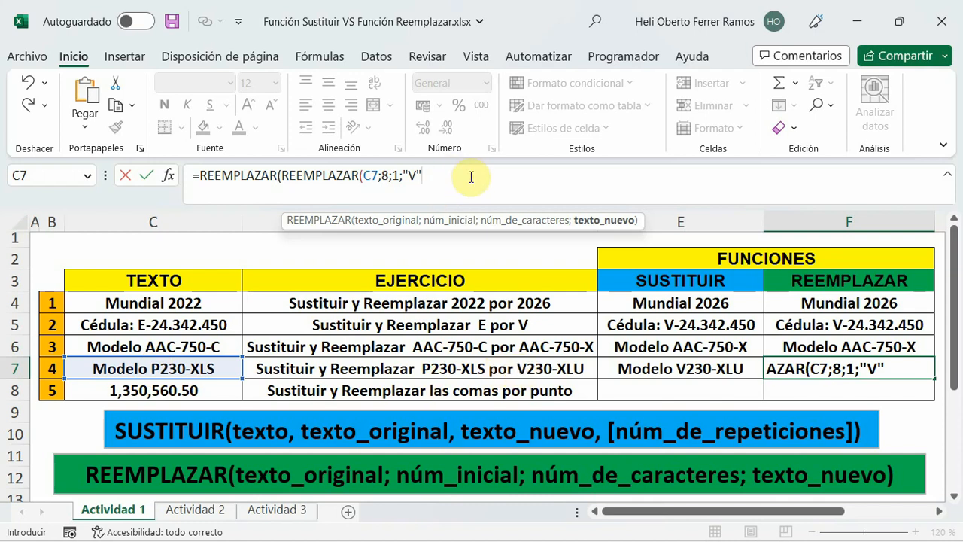
{"action": "type", "text": ")"}
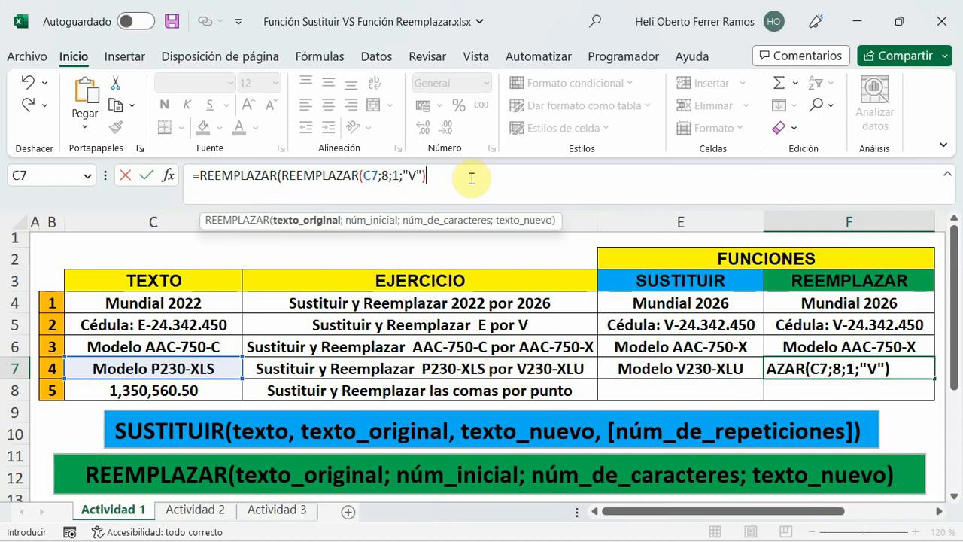
{"action": "type", "text": ";"}
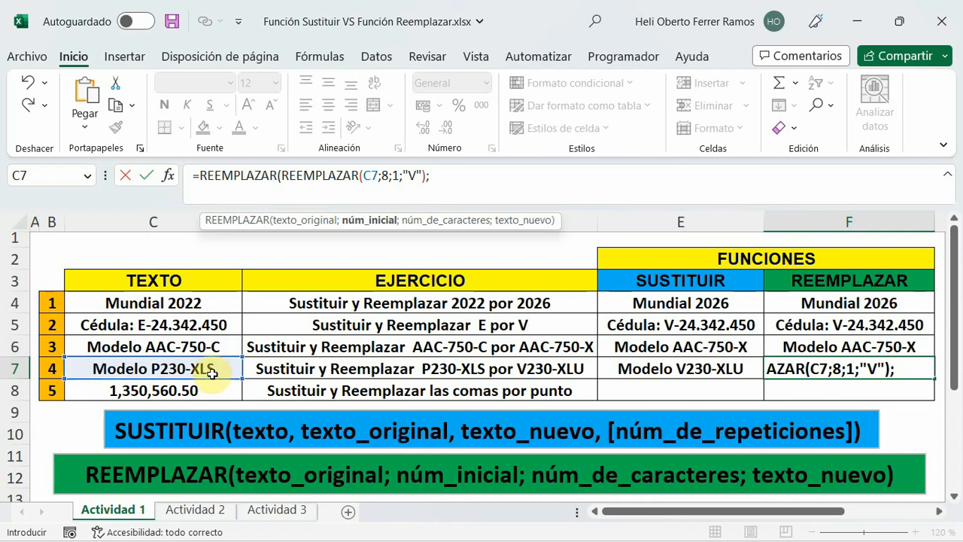
Complete the outer REEMPLAZAR in F7 with núm_inicial 15, núm_de_caracteres 1 and texto_nuevo "U", and enter the formula.
{"action": "type", "text": "15"}
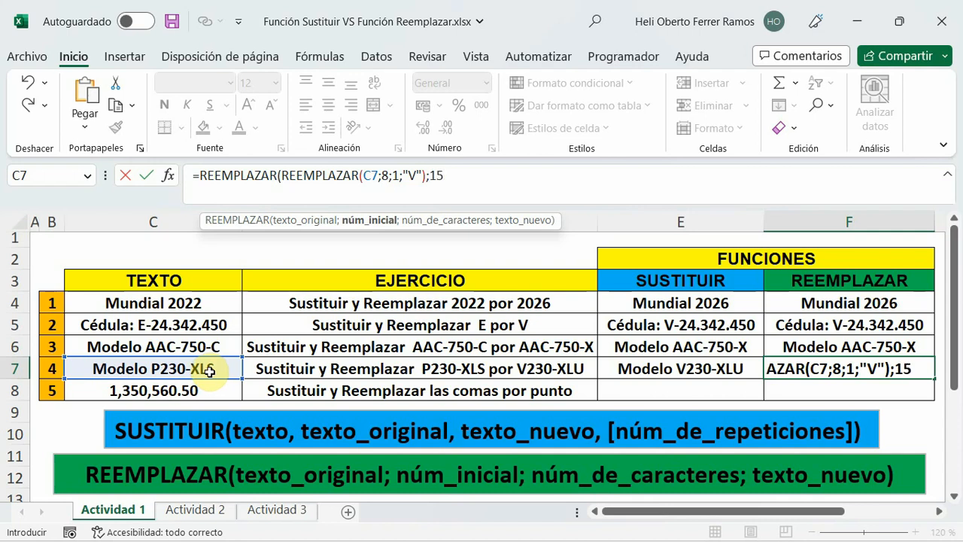
{"action": "type", "text": ";"}
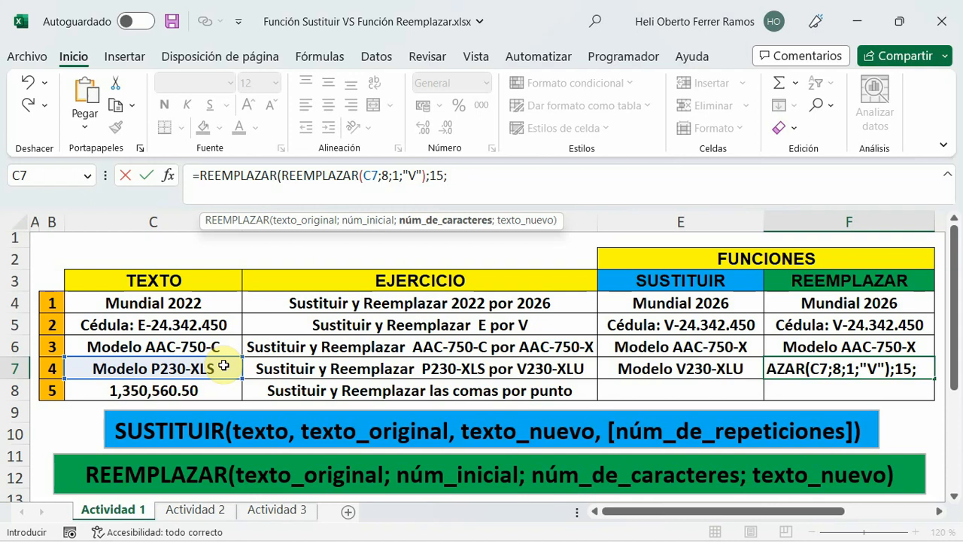
{"action": "type", "text": "1;"}
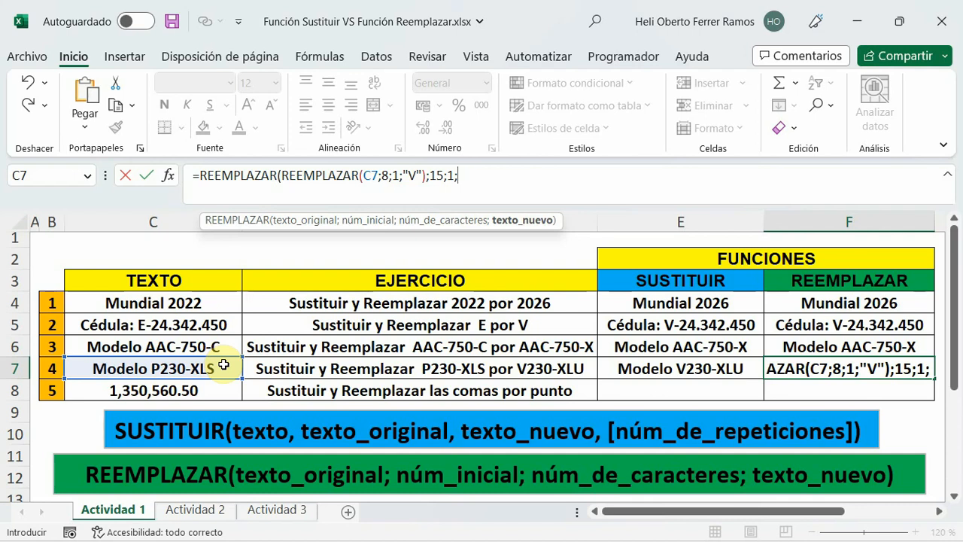
{"action": "type", "text": "\""}
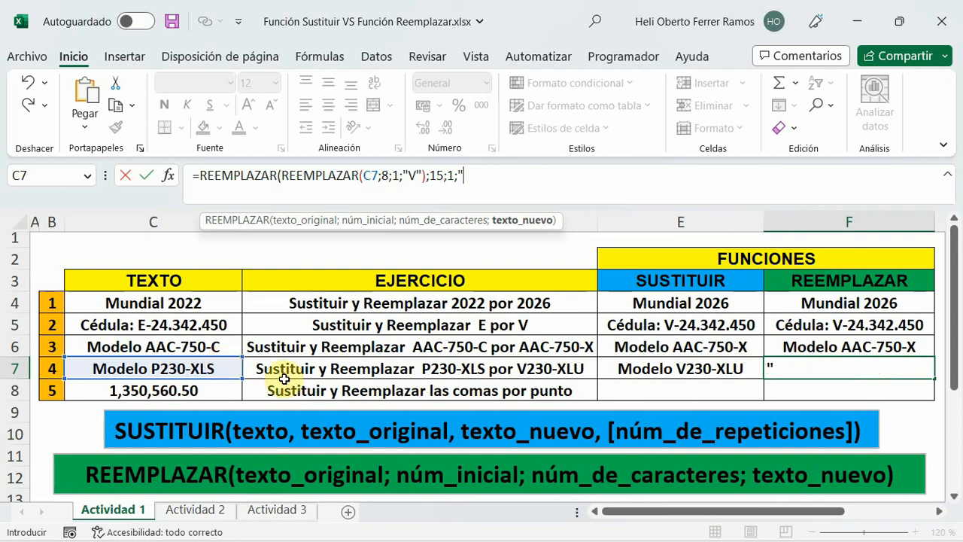
{"action": "type", "text": "U\")"}
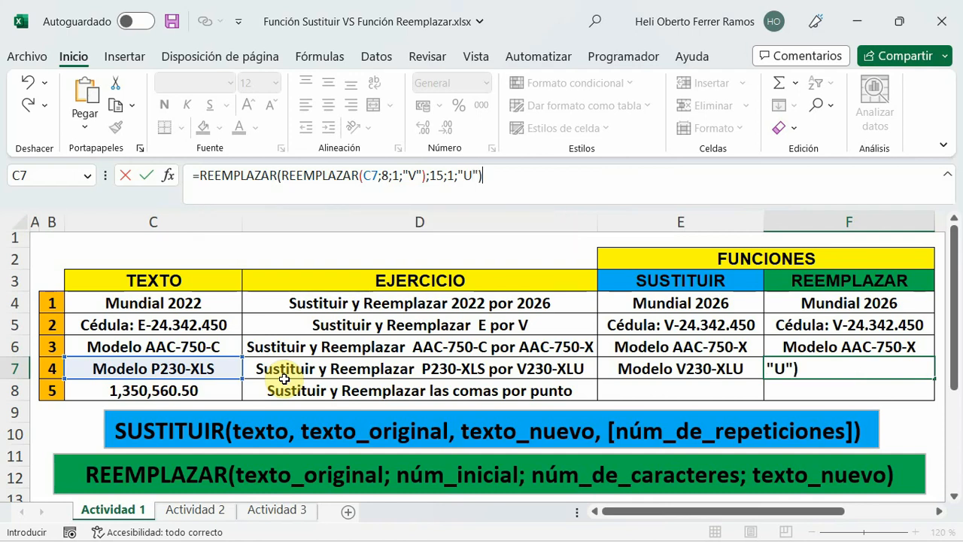
{"action": "key", "text": "Return"}
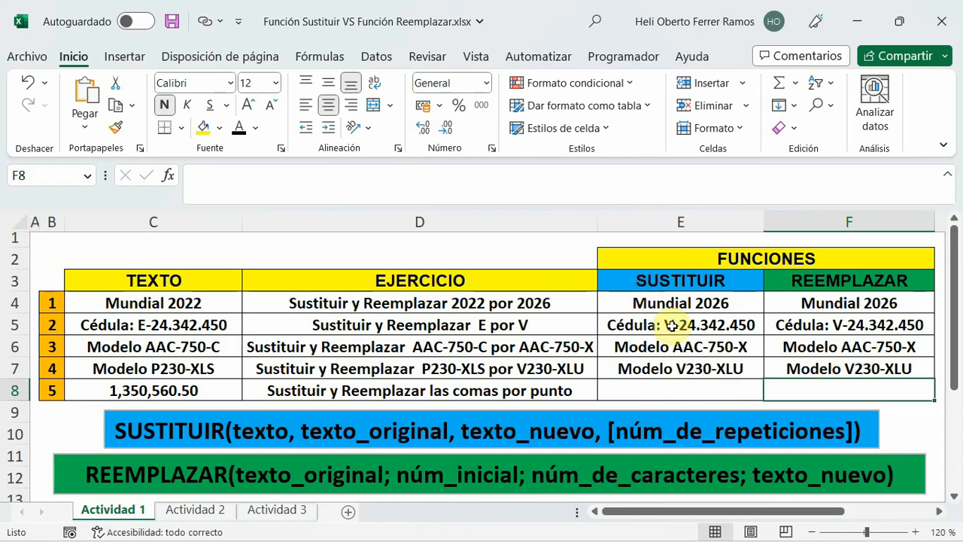
{"action": "left_click", "coordinate": [802, 369]}
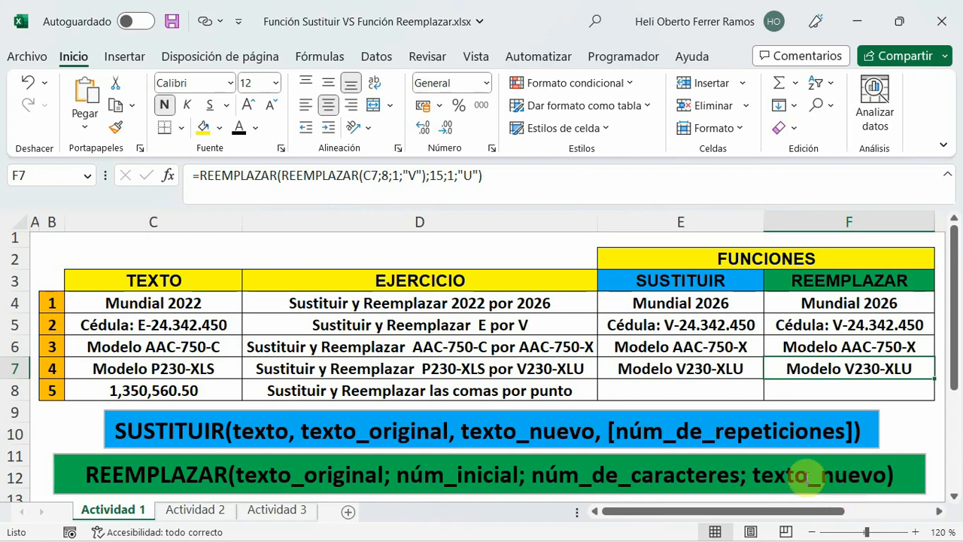
Start a formula in cell E8 with one SUSTITUIR function nested as the texto argument of another SUSTITUIR.
{"action": "left_click", "coordinate": [631, 396]}
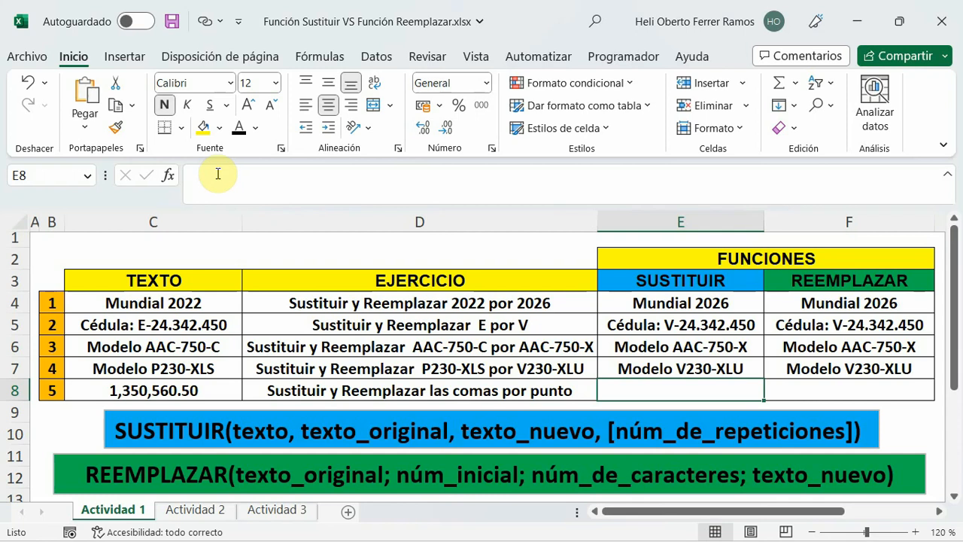
{"action": "left_click", "coordinate": [268, 197]}
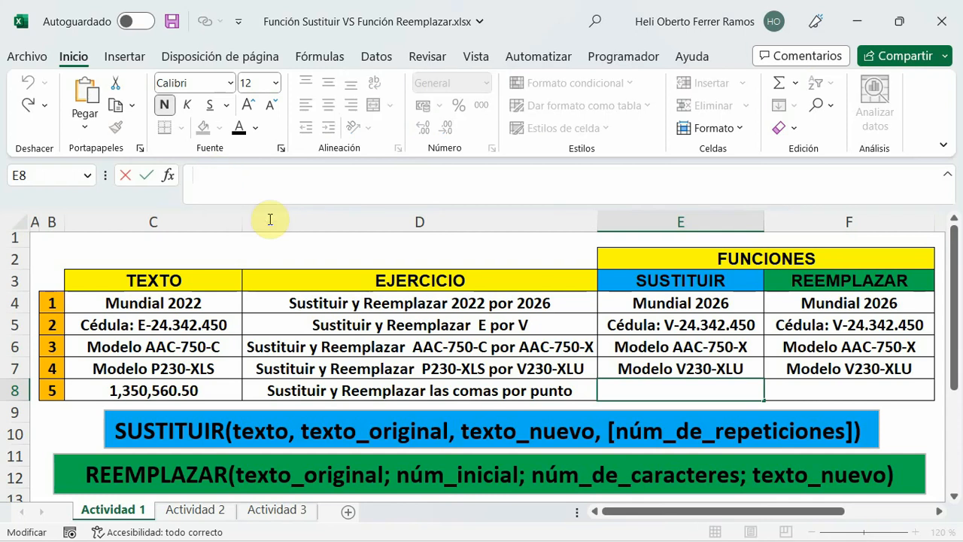
{"action": "type", "text": "="}
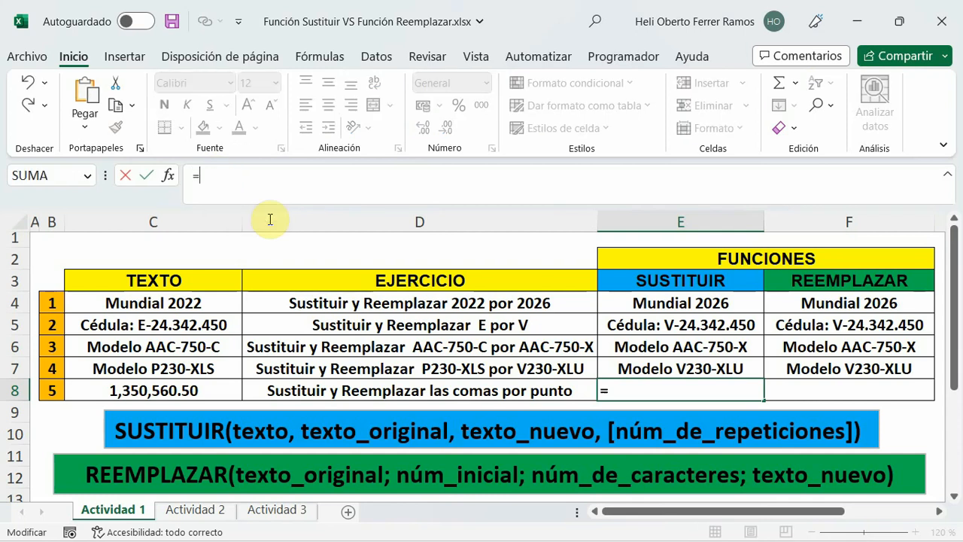
{"action": "type", "text": "sust"}
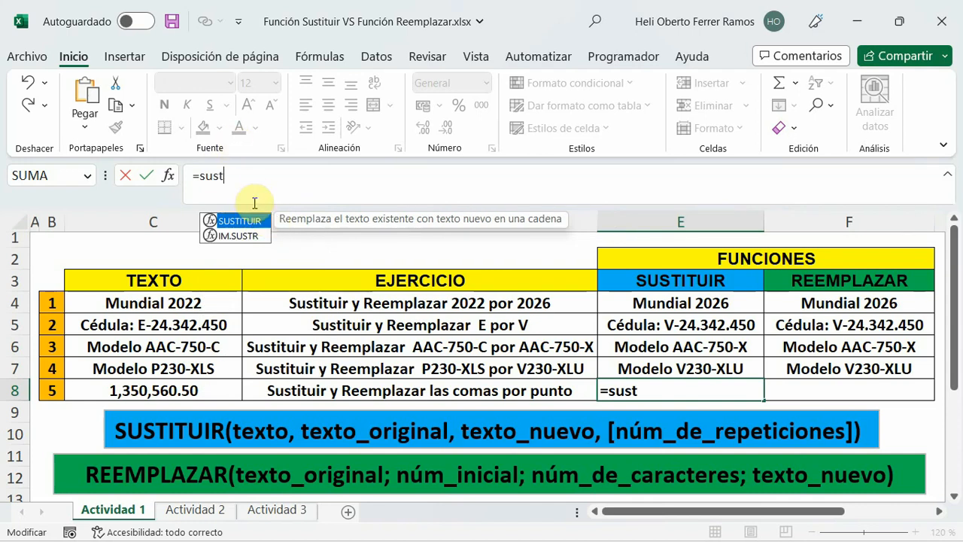
{"action": "double_click", "coordinate": [237, 220]}
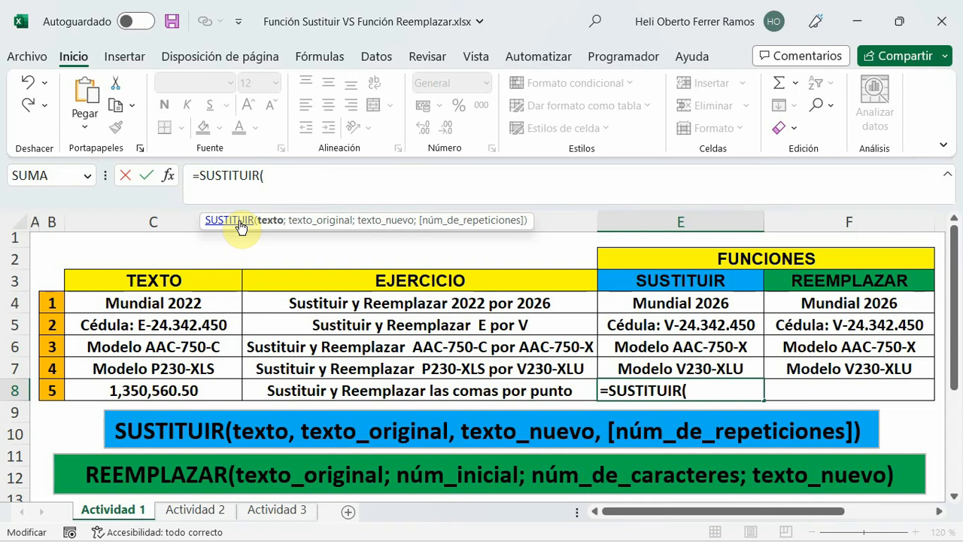
{"action": "type", "text": "sust"}
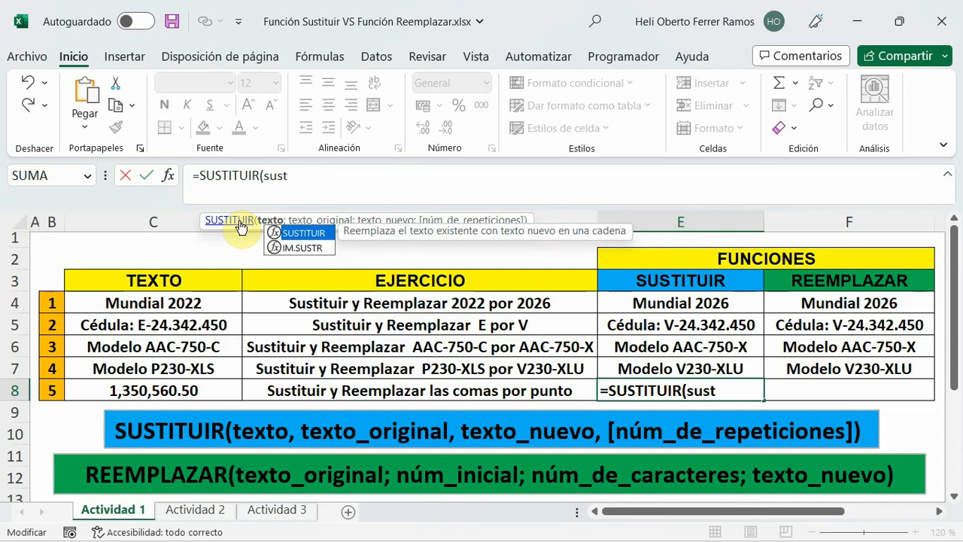
{"action": "double_click", "coordinate": [305, 233]}
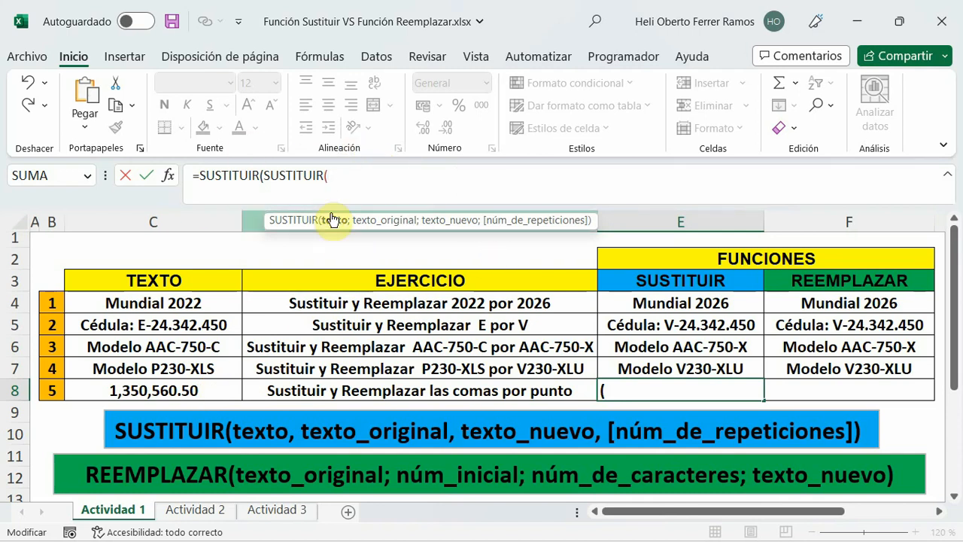
Fill in the inner SUSTITUIR in E8 as SUSTITUIR(C8;",";".") to change the commas to points.
{"action": "left_click", "coordinate": [159, 389]}
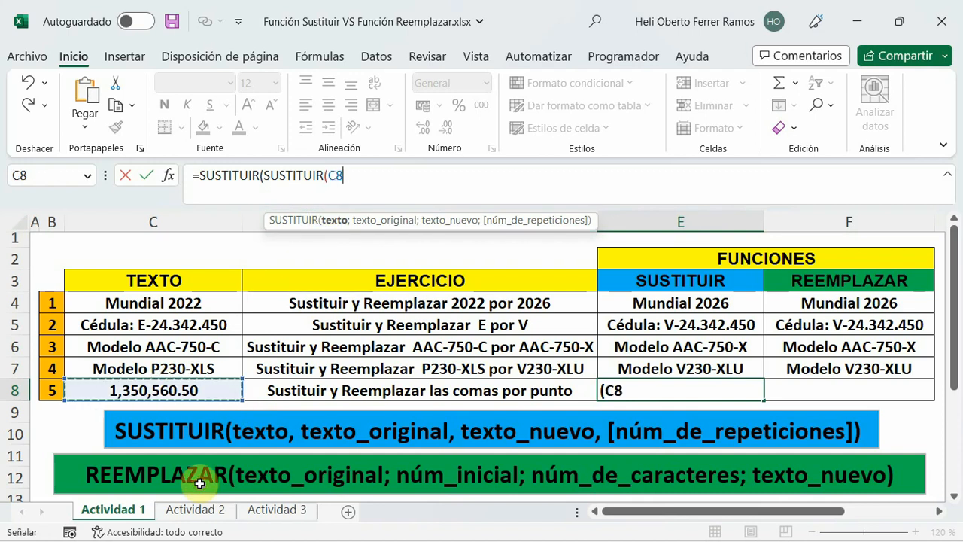
{"action": "type", "text": ";\","}
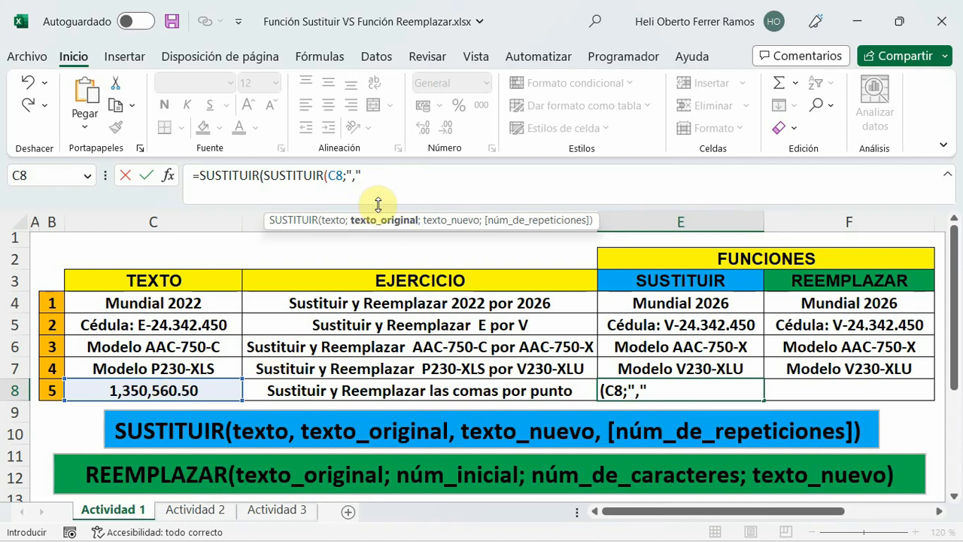
{"action": "type", "text": ";\"."}
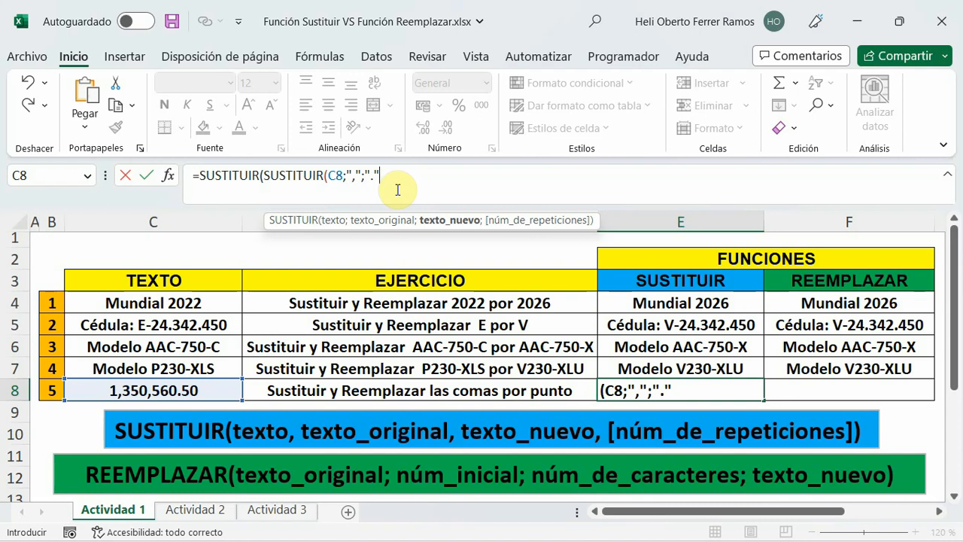
{"action": "type", "text": ")"}
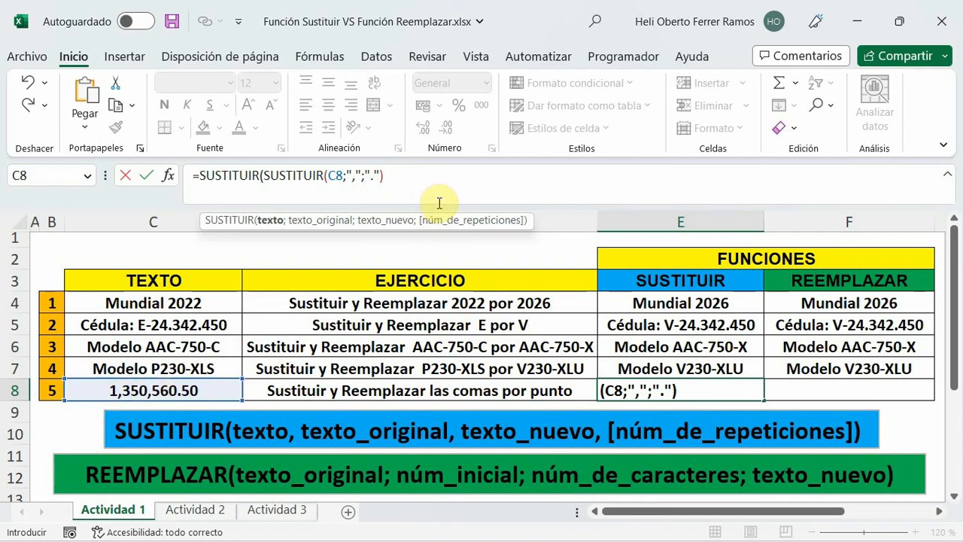
Complete the outer SUSTITUIR in E8 with texto_original "." and texto_nuevo ",", without a repetition number, and enter the formula.
{"action": "type", "text": ";"}
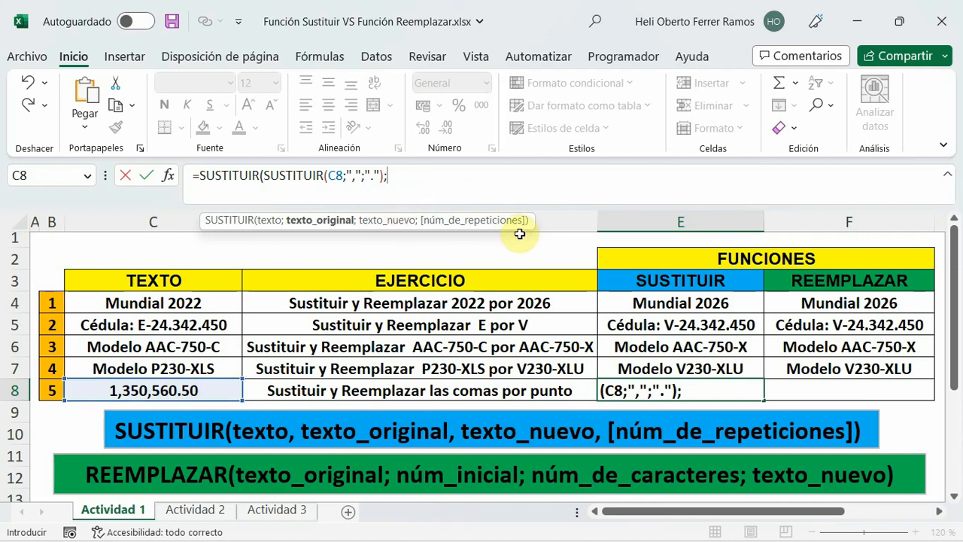
{"action": "type", "text": "\".\";\","}
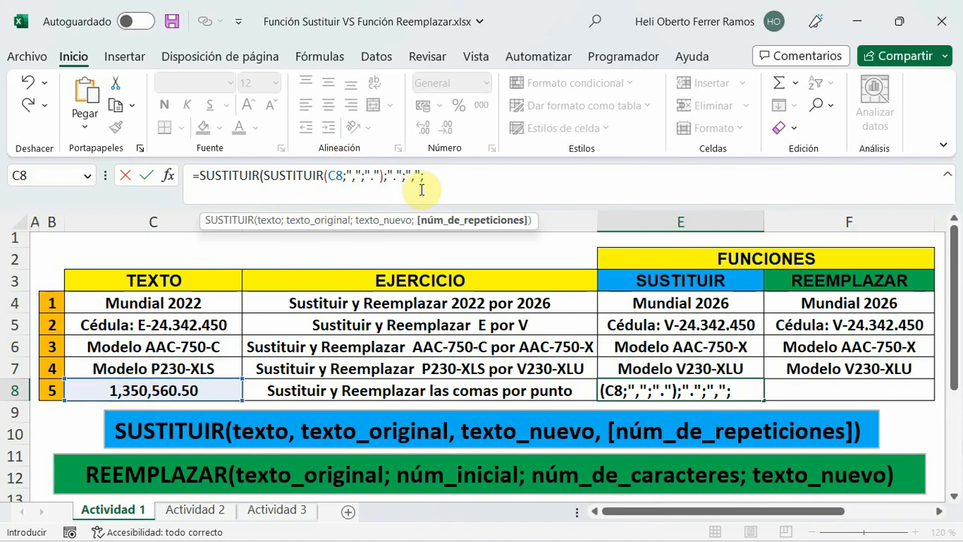
{"action": "type", "text": "\""}
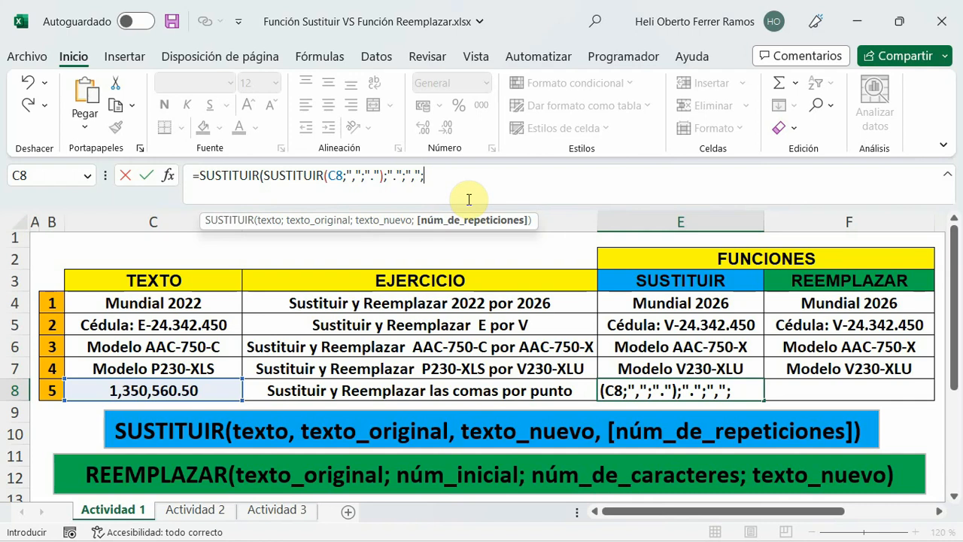
{"action": "key", "text": "BackSpace"}
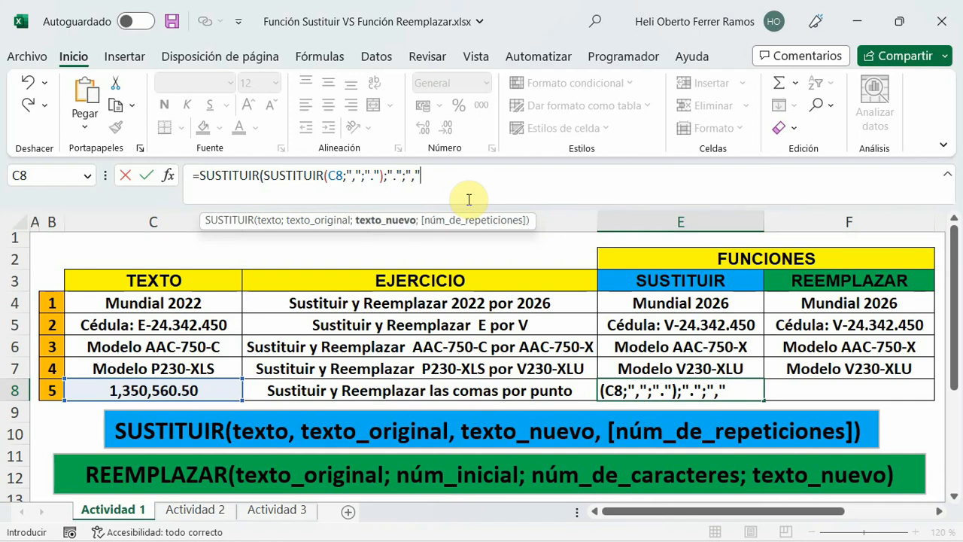
{"action": "type", "text": ")"}
{"action": "key", "text": "Return"}
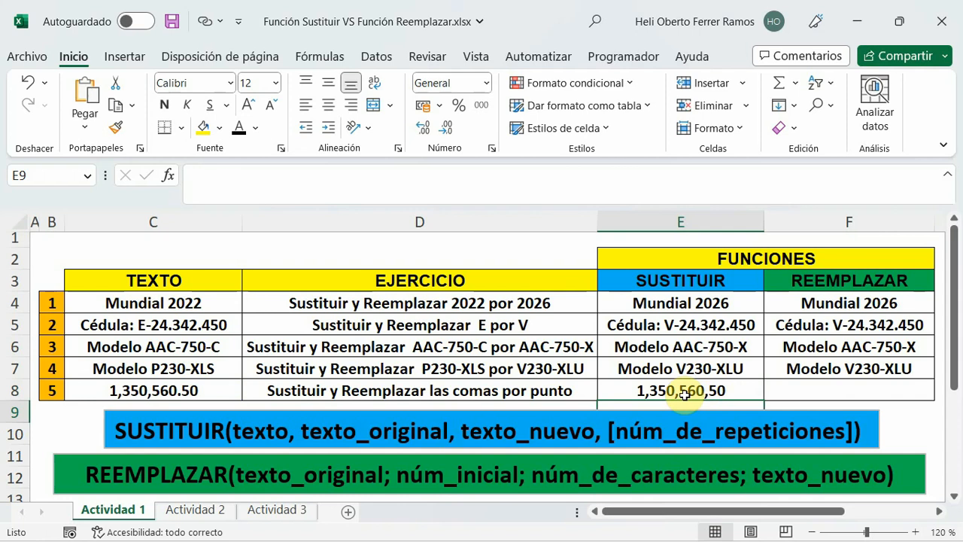
Add núm_de_repeticiones 3 to the outer SUSTITUIR in E8 so that only the third point changes to a comma.
{"action": "left_click", "coordinate": [683, 392]}
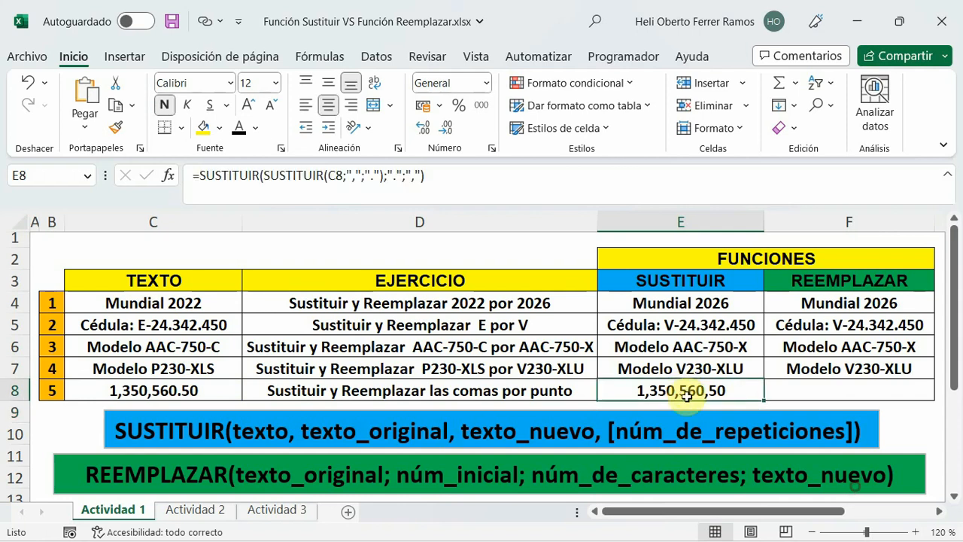
{"action": "left_click", "coordinate": [425, 175]}
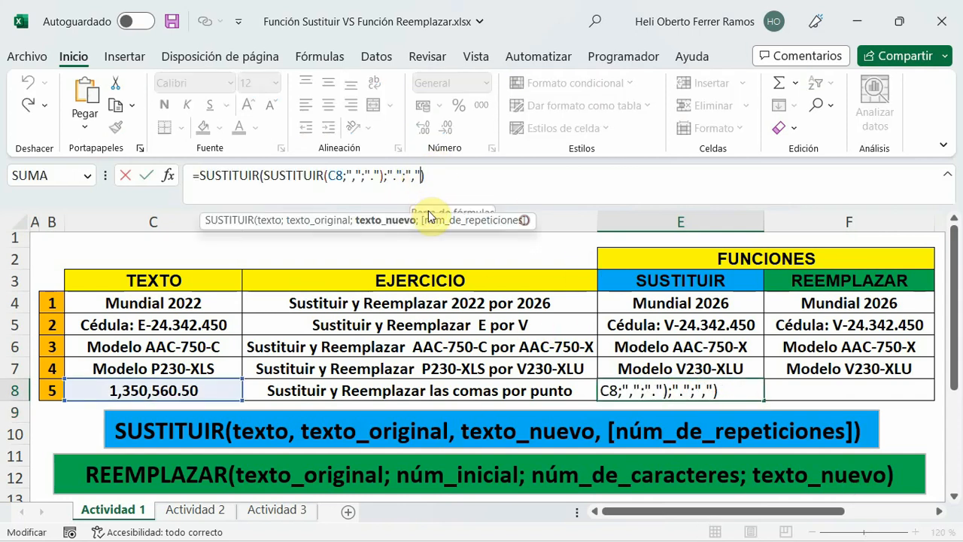
{"action": "type", "text": ";"}
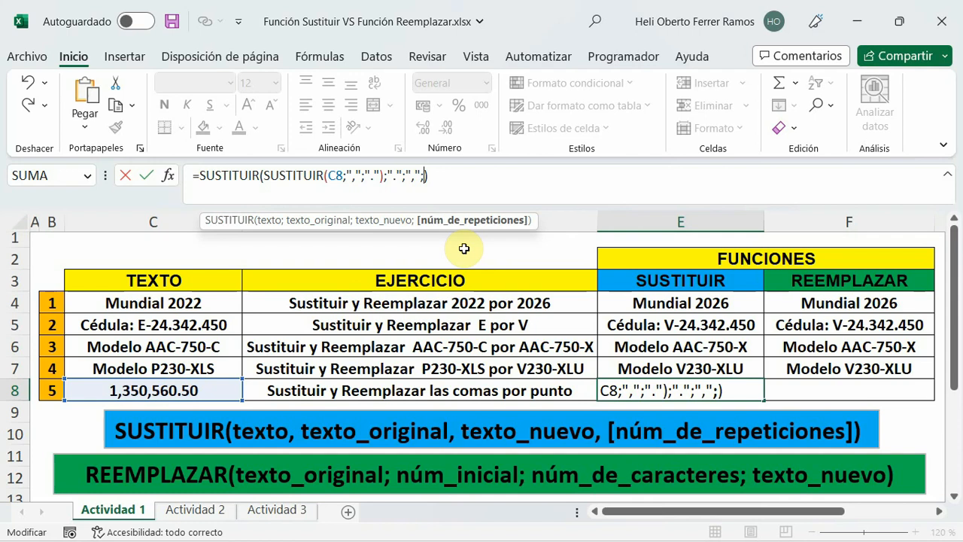
{"action": "type", "text": "3"}
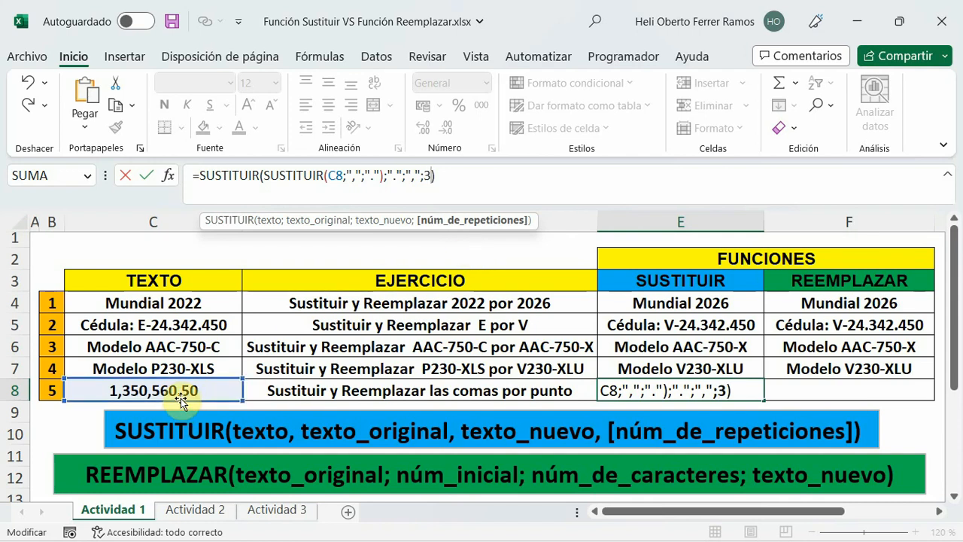
{"action": "left_click", "coordinate": [445, 174]}
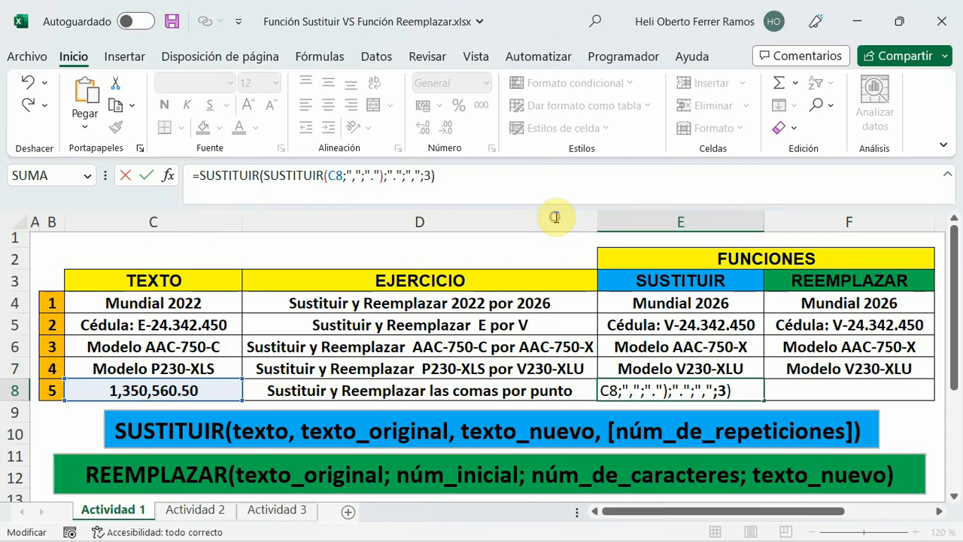
{"action": "key", "text": "Return"}
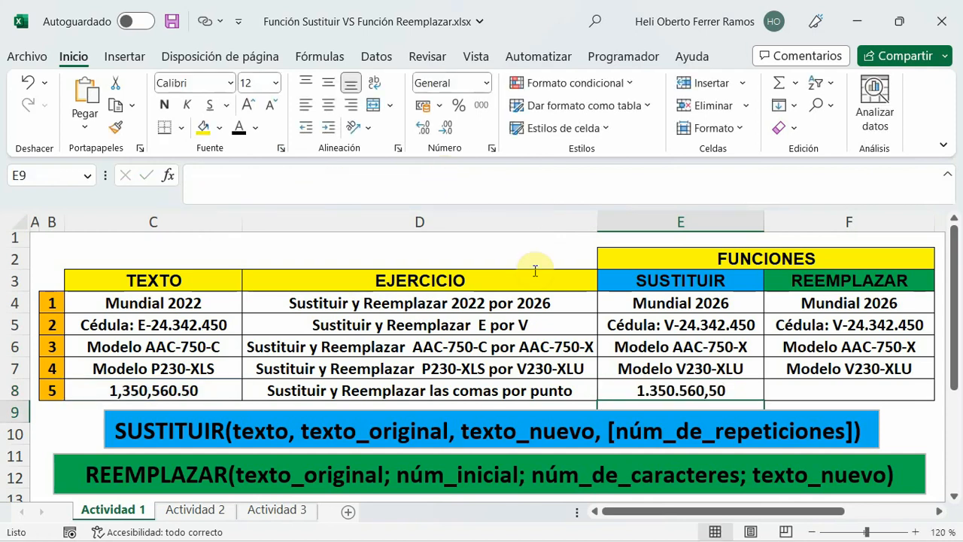
{"action": "left_click", "coordinate": [741, 390]}
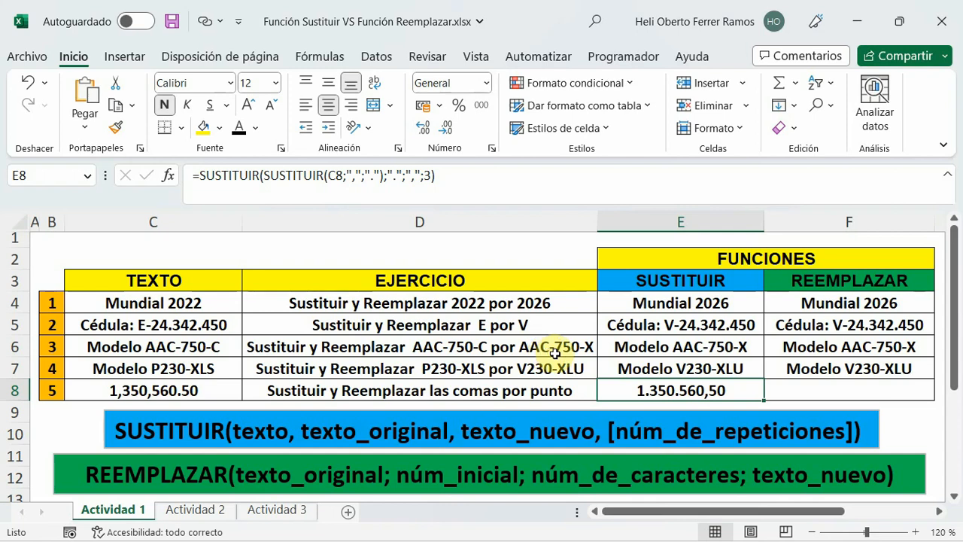
Start a formula in cell F8 with three REEMPLAZAR functions, each nested as the texto_original argument of the previous one.
{"action": "left_click", "coordinate": [835, 388]}
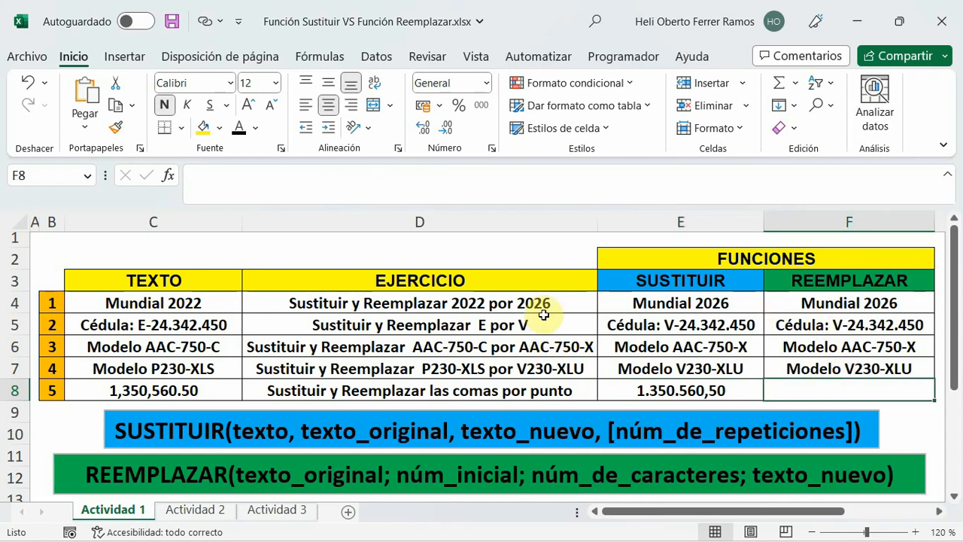
{"action": "left_click", "coordinate": [230, 174]}
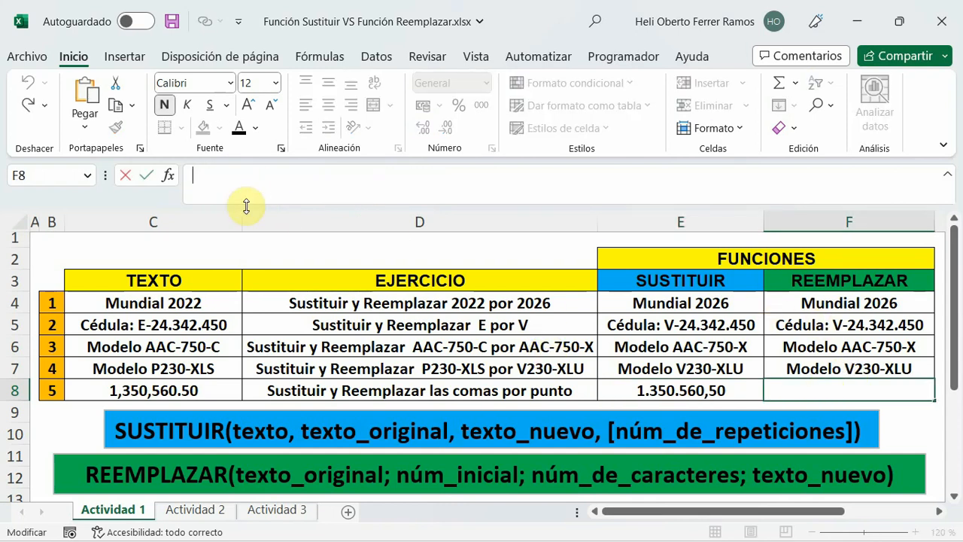
{"action": "type", "text": "=re"}
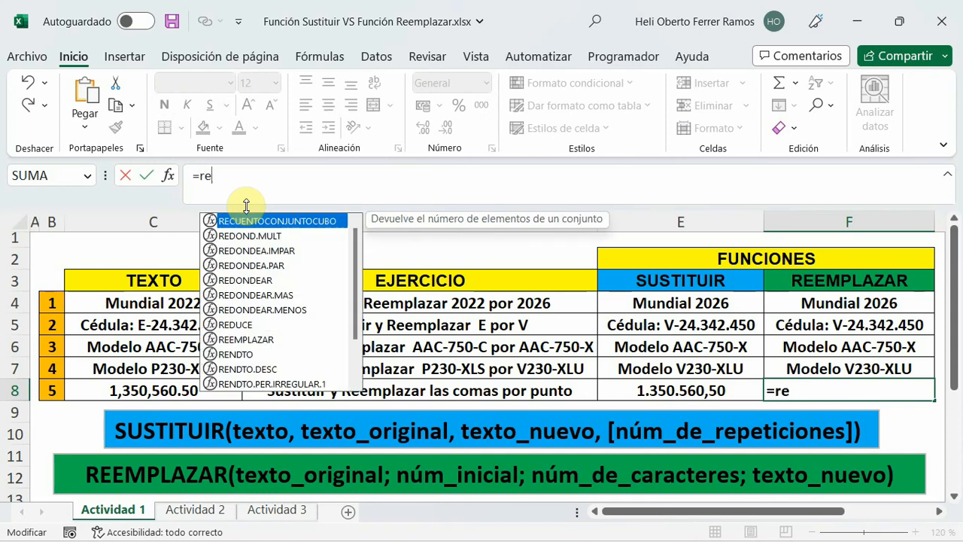
{"action": "type", "text": "em"}
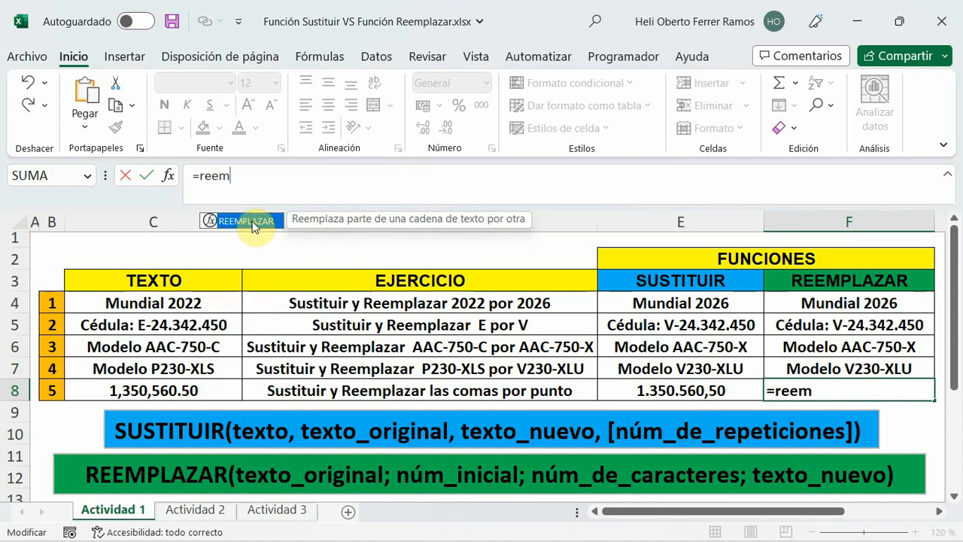
{"action": "double_click", "coordinate": [252, 221]}
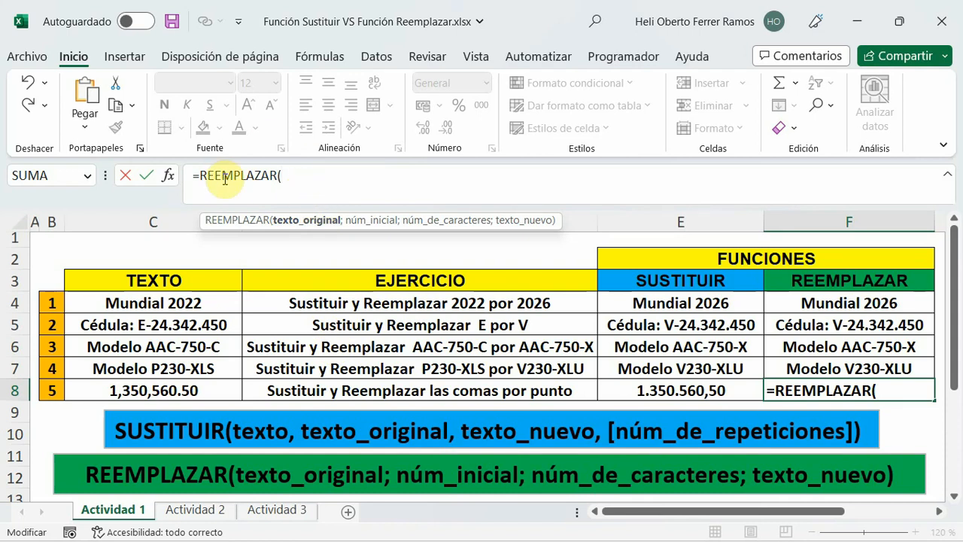
{"action": "type", "text": "eem"}
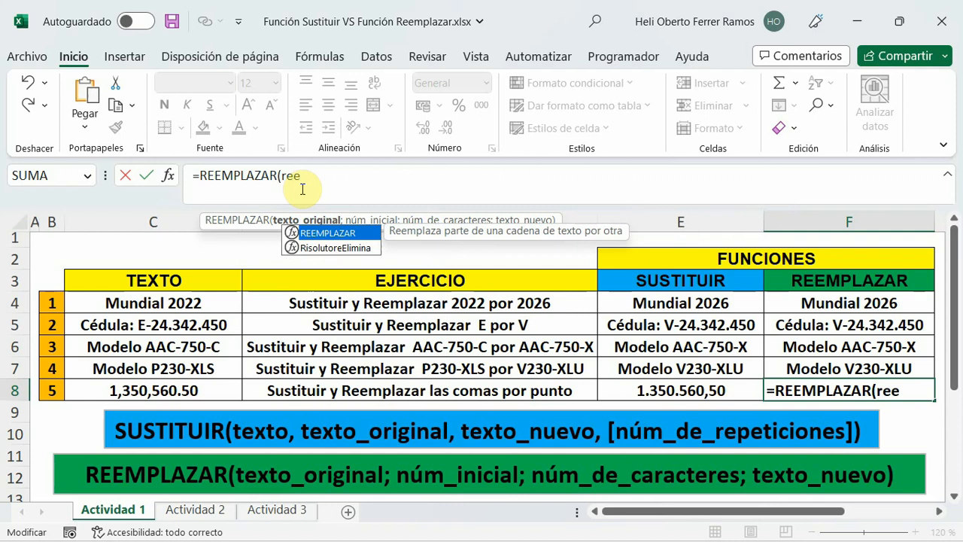
{"action": "double_click", "coordinate": [323, 234]}
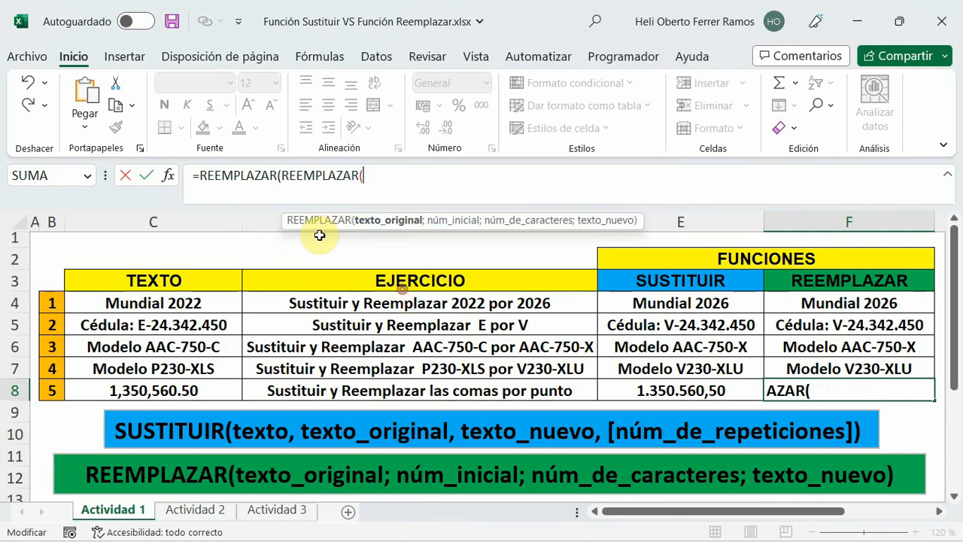
{"action": "type", "text": "reem"}
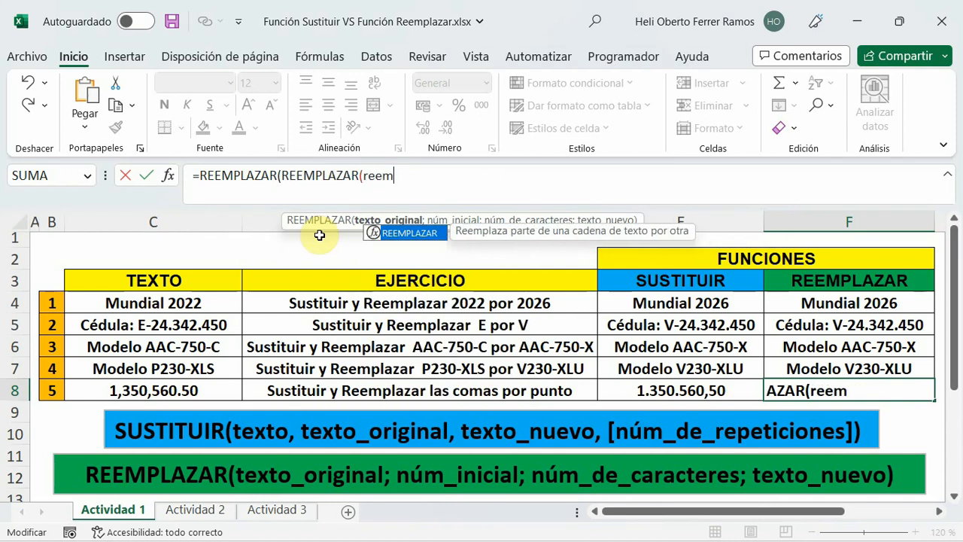
{"action": "key", "text": "Tab"}
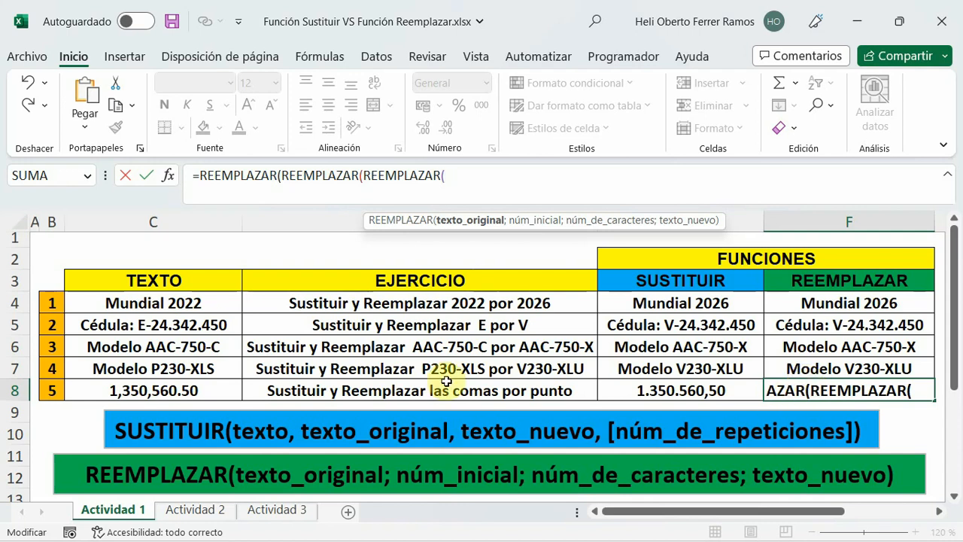
Fill in the innermost REEMPLAZAR in F8 as REEMPLAZAR(C8;2;1;".") to replace the character at position 2 with a point.
{"action": "left_click", "coordinate": [205, 388]}
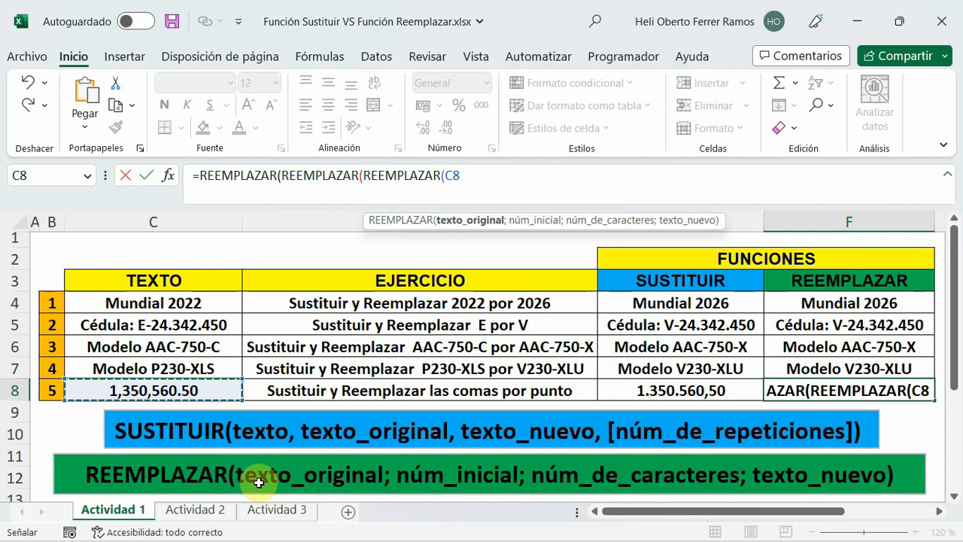
{"action": "type", "text": ";"}
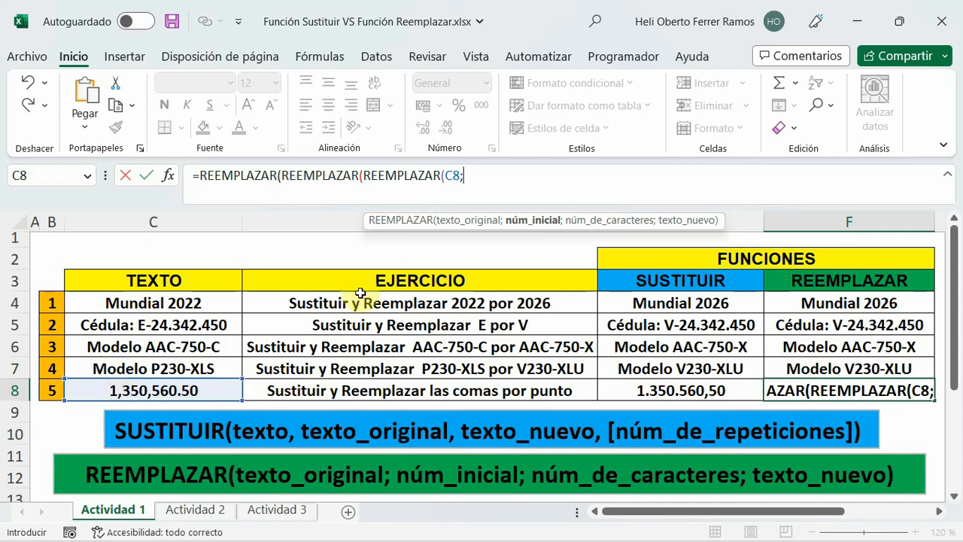
{"action": "type", "text": "2"}
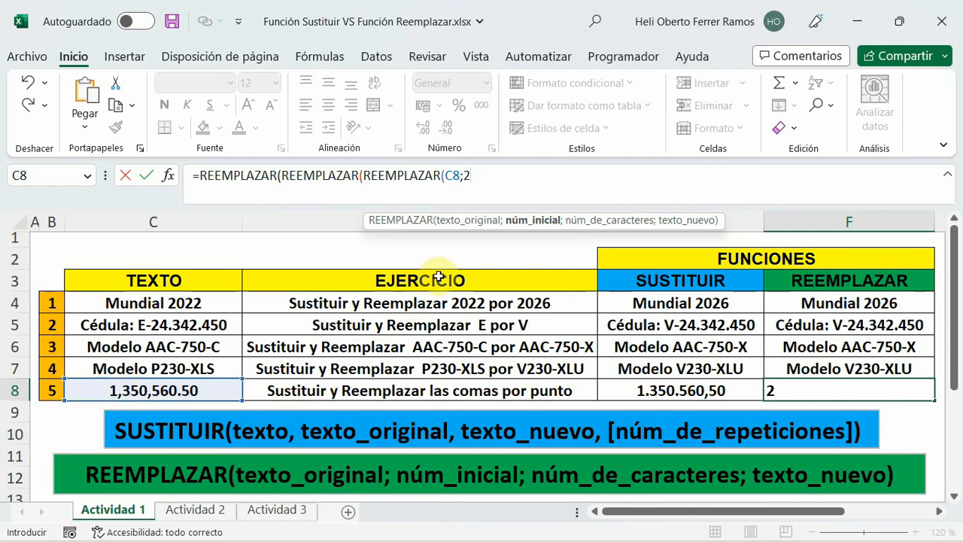
{"action": "type", "text": ";1"}
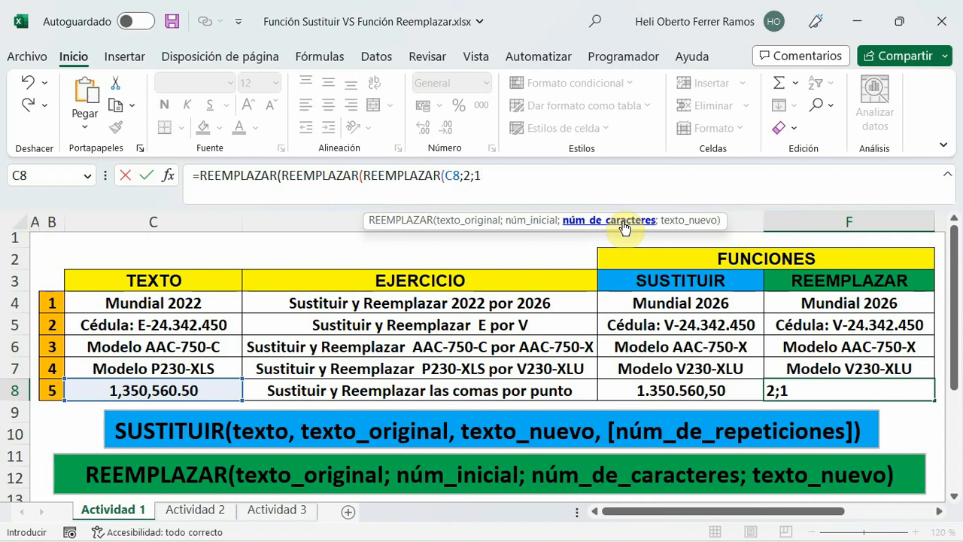
{"action": "type", "text": ";"}
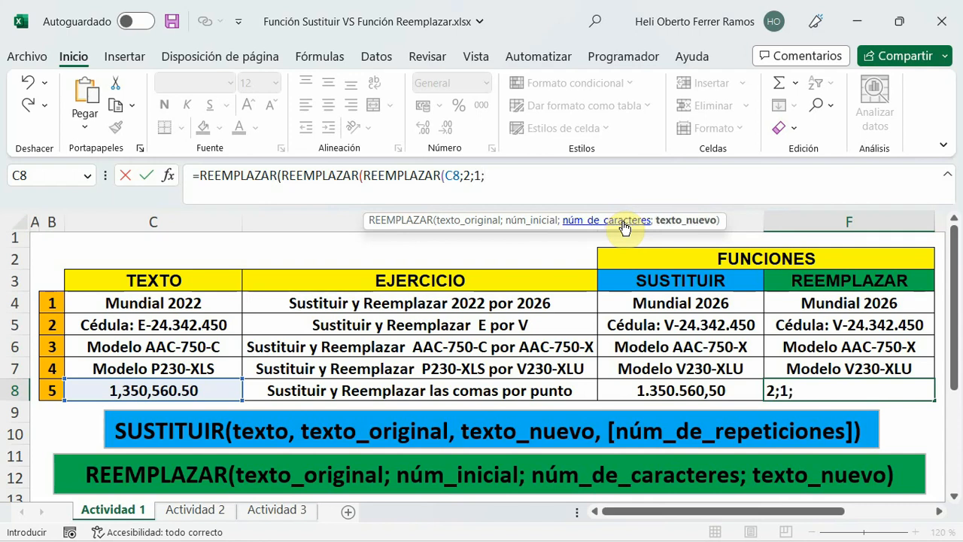
{"action": "type", "text": "\".\")"}
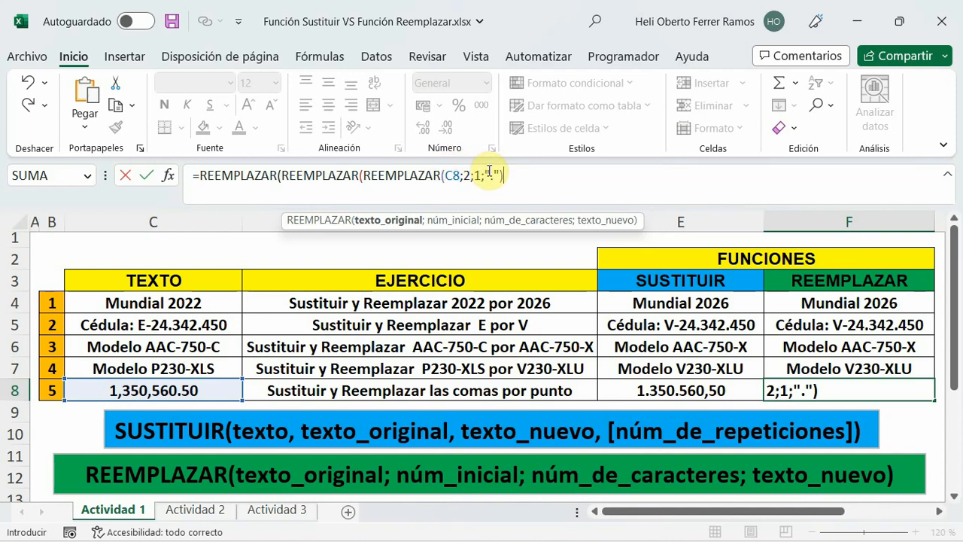
Complete the middle REEMPLAZAR in F8 with núm_inicial 6, núm_de_caracteres 1 and texto_nuevo ".".
{"action": "type", "text": ";"}
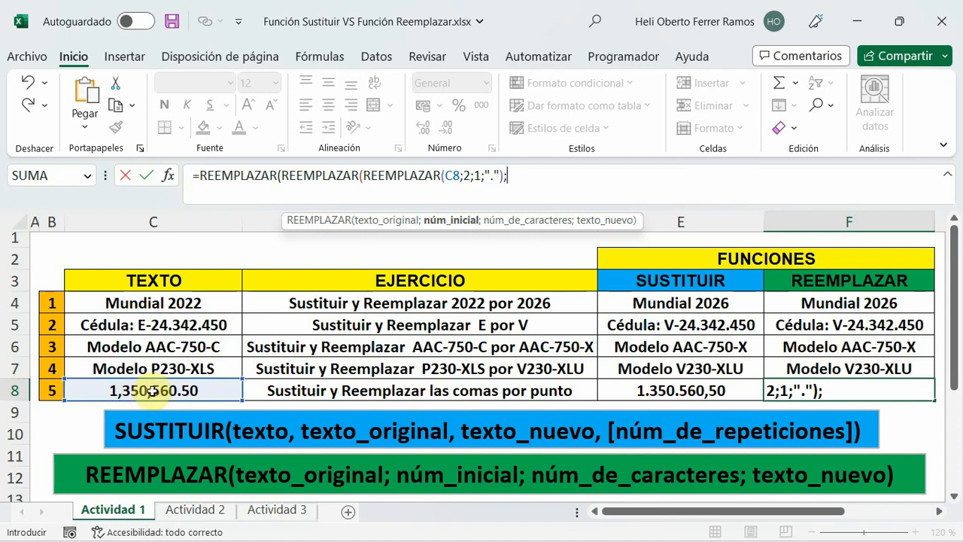
{"action": "type", "text": "6;"}
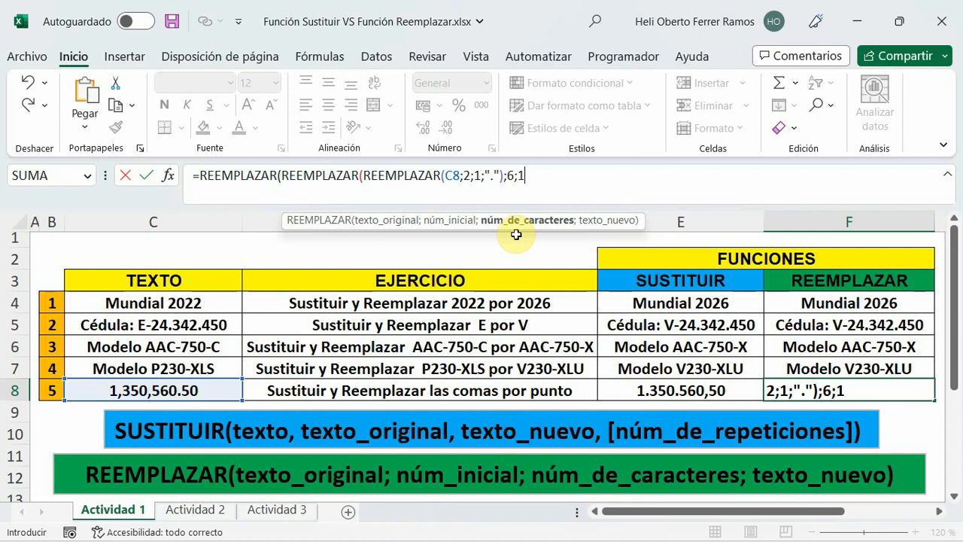
{"action": "type", "text": "1;\"."}
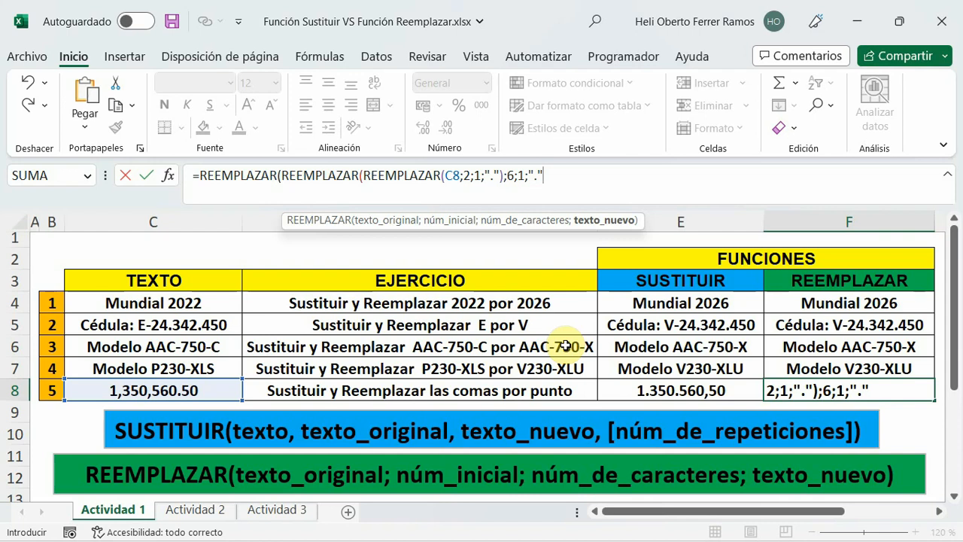
{"action": "type", "text": ")"}
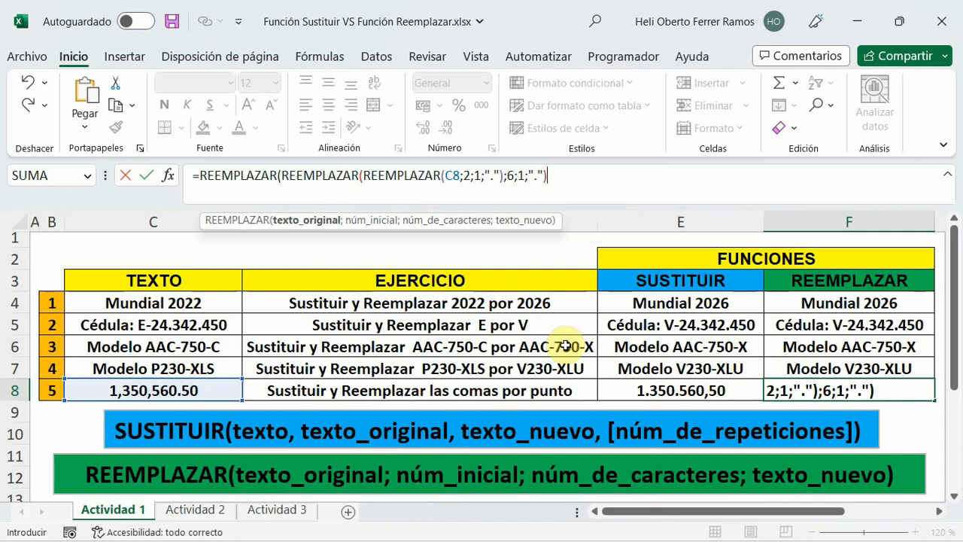
{"action": "type", "text": ";"}
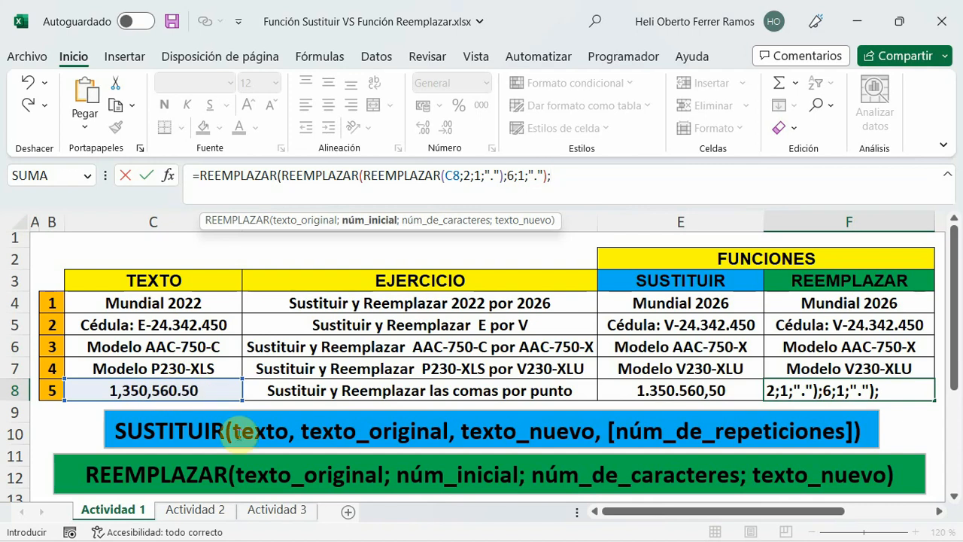
Complete the outer REEMPLAZAR in F8 with núm_inicial 10, núm_de_caracteres 1 and texto_nuevo ",", and enter the formula.
{"action": "type", "text": "10;"}
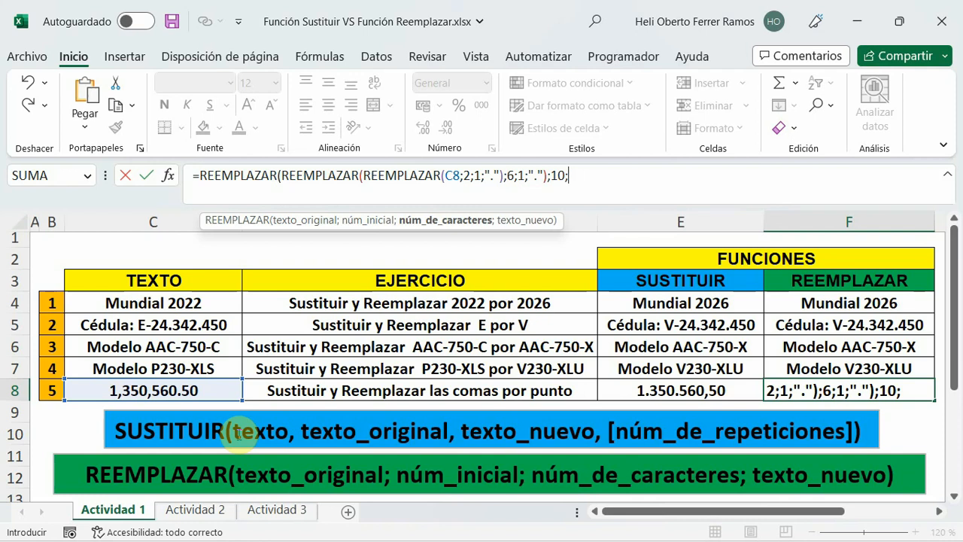
{"action": "type", "text": "1;"}
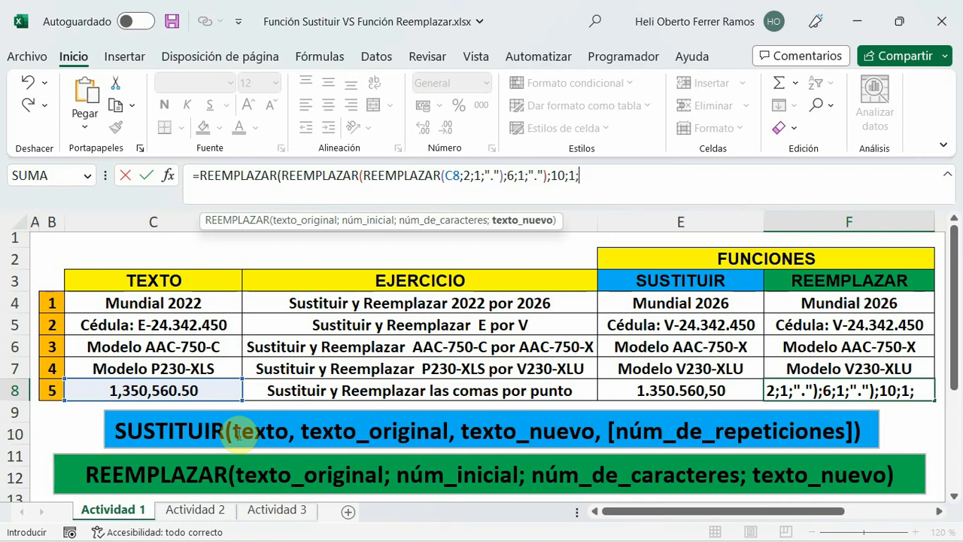
{"action": "type", "text": "\",\""}
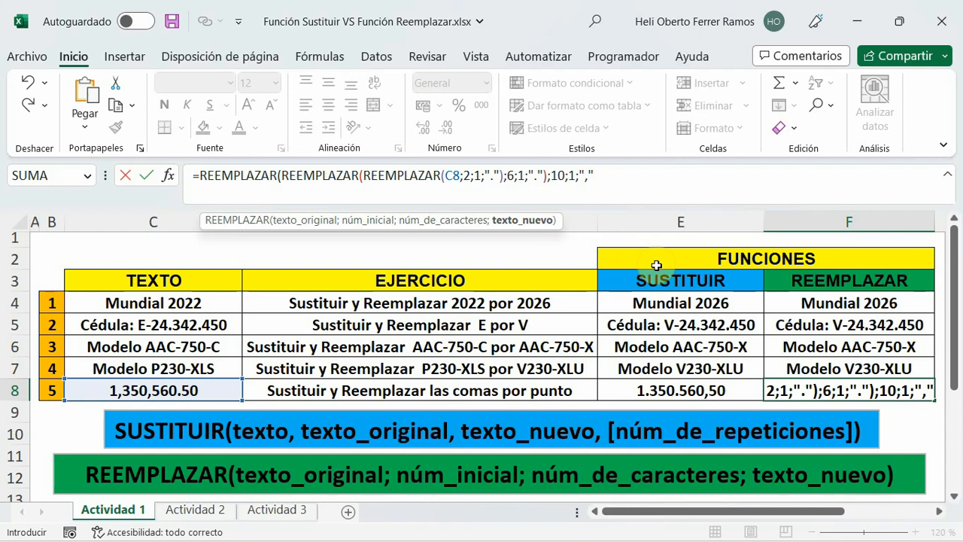
{"action": "type", "text": ")"}
{"action": "key", "text": "Return"}
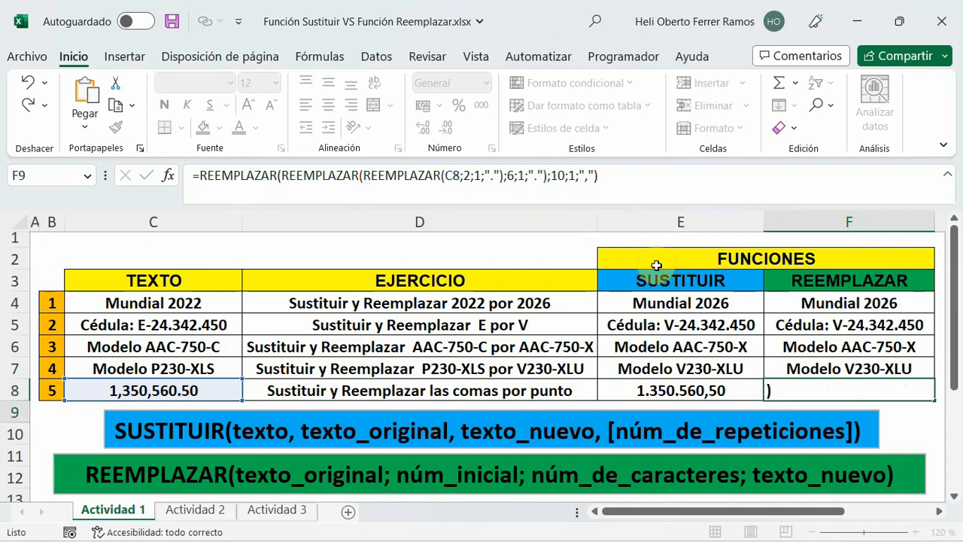
{"action": "left_click", "coordinate": [795, 386]}
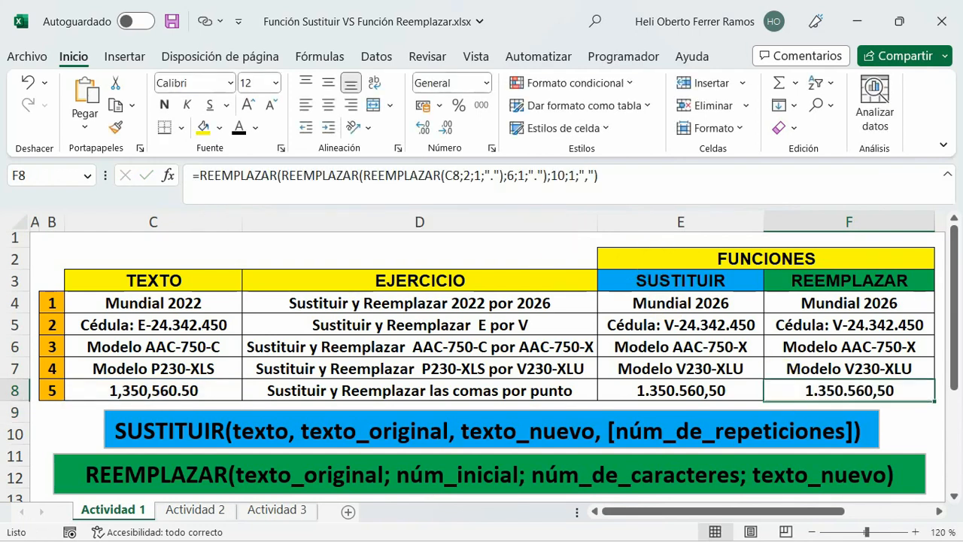
{"action": "left_click", "coordinate": [907, 410]}
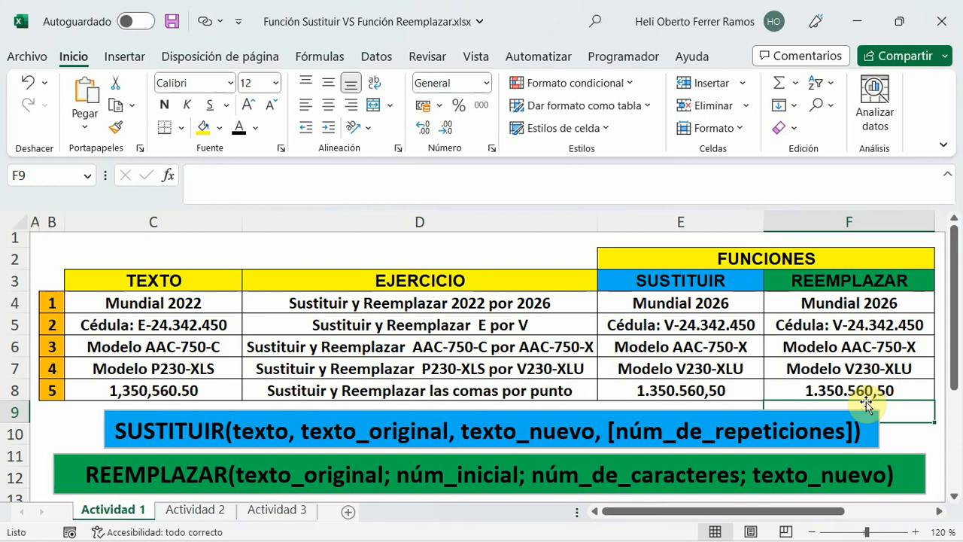
On the Actividad 2 sheet, start a SUSTITUIR formula in cell E4 with C4 as its texto argument.
{"action": "left_click", "coordinate": [195, 511]}
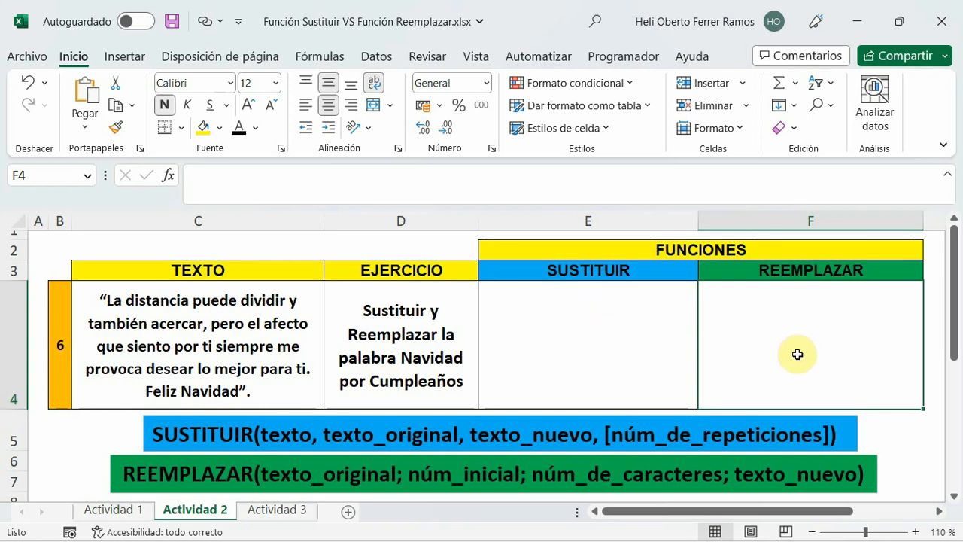
{"action": "left_click", "coordinate": [609, 329]}
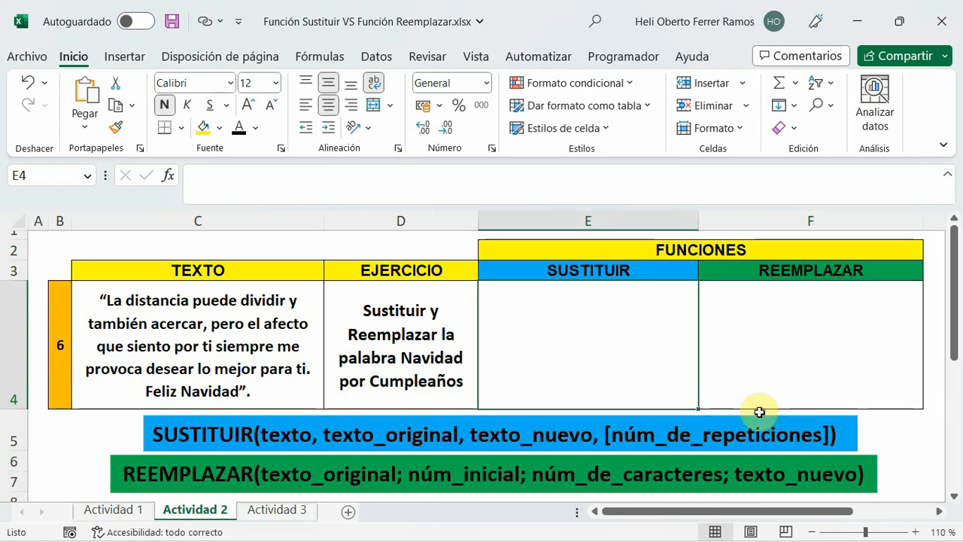
{"action": "left_click", "coordinate": [291, 218]}
{"action": "type", "text": "="}
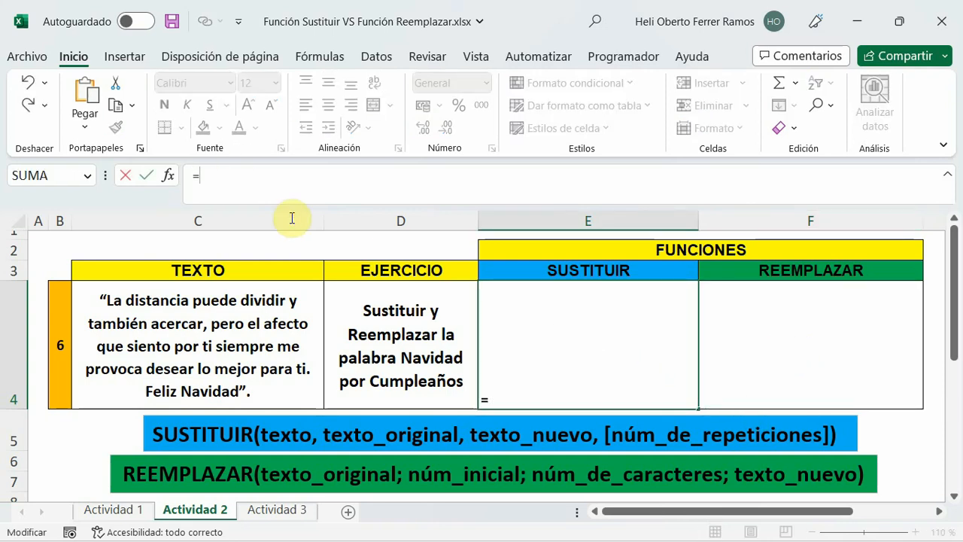
{"action": "type", "text": "sust"}
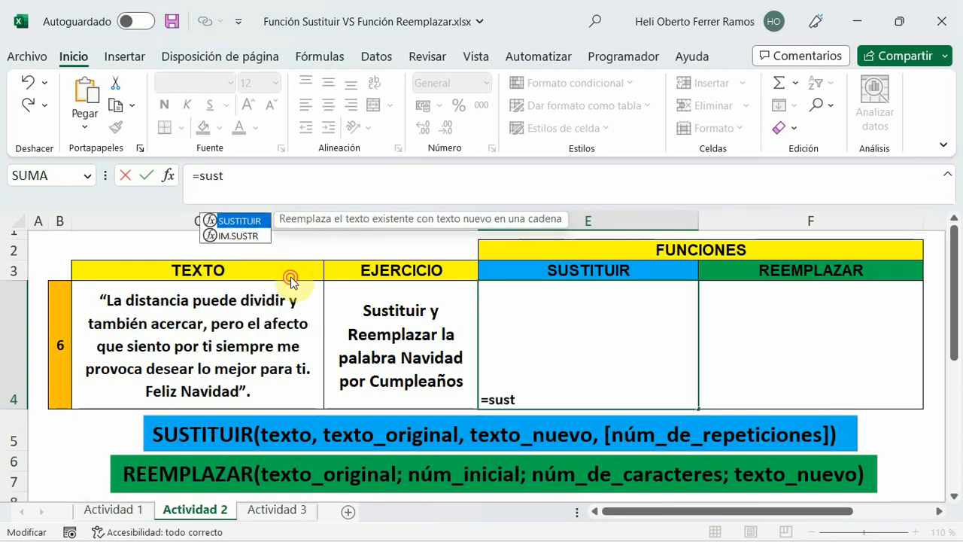
{"action": "key", "text": "Tab"}
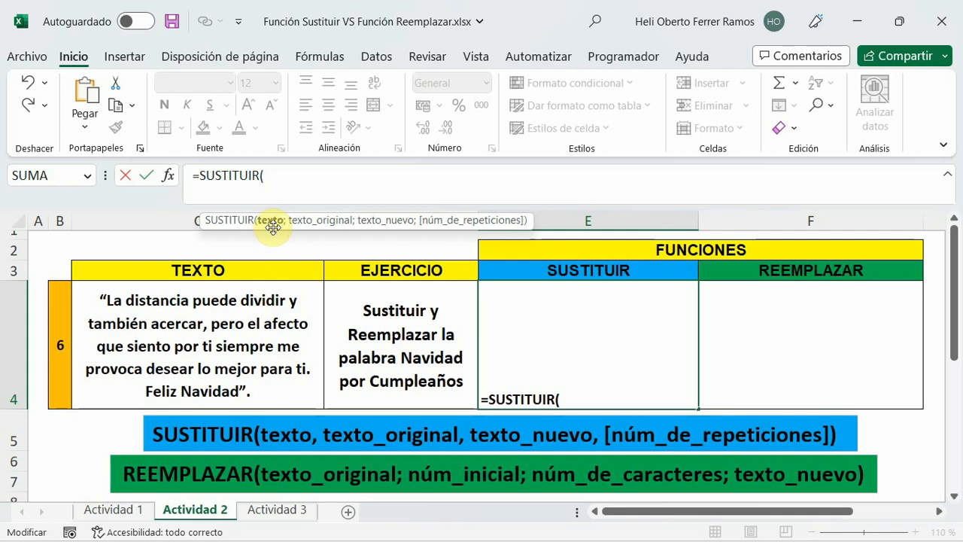
{"action": "left_click", "coordinate": [237, 299]}
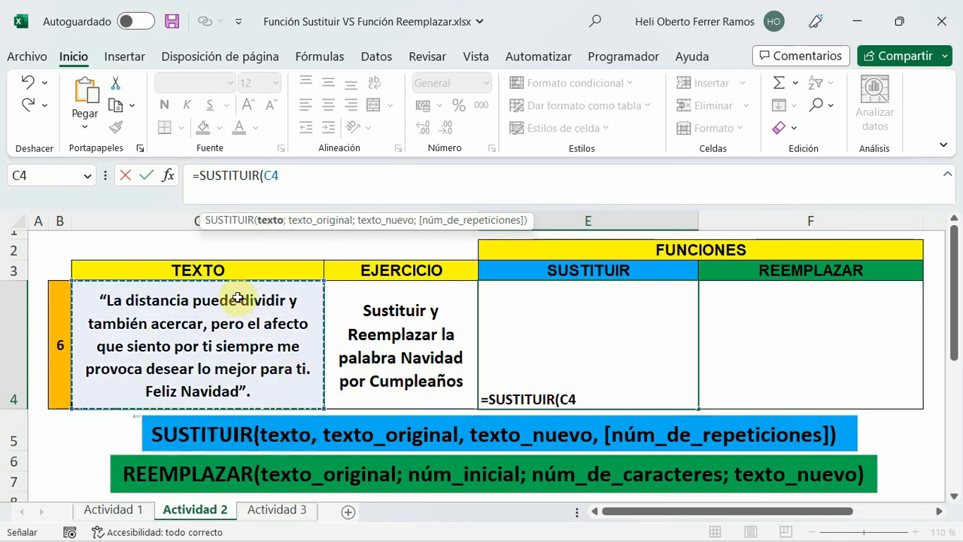
{"action": "type", "text": ";"}
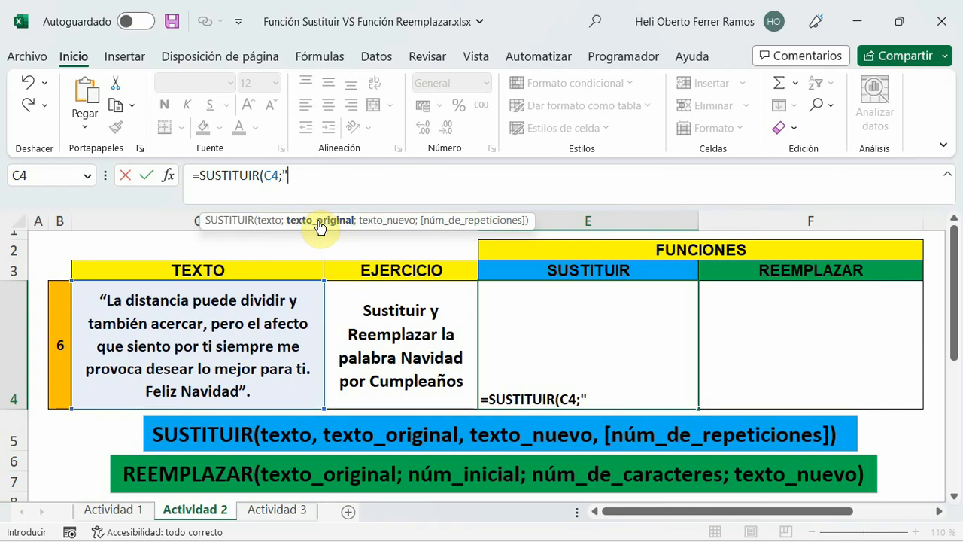
Finish the SUSTITUIR formula in E4 with texto_original "Navidad" and texto_nuevo "Cumpleaños", and select cell F4.
{"action": "type", "text": "\"Navi"}
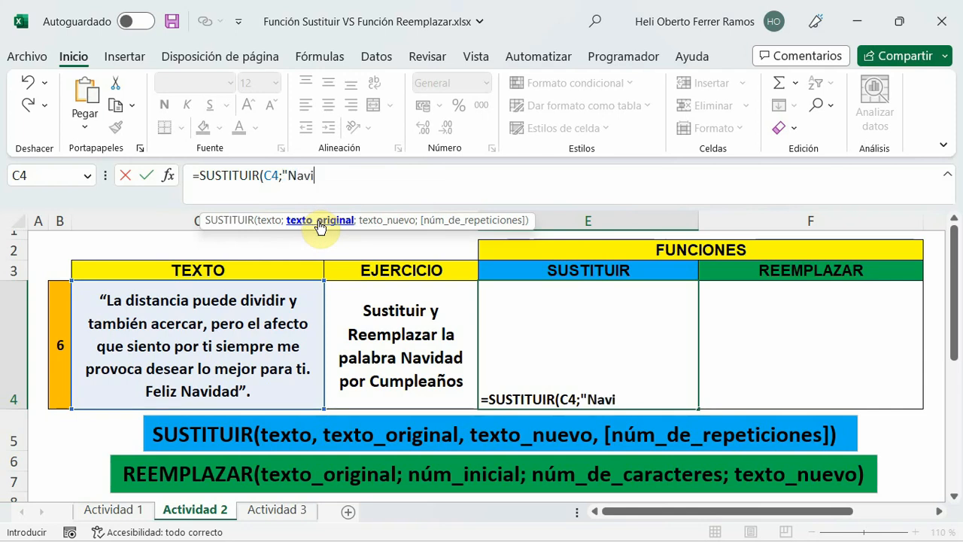
{"action": "type", "text": "dad"}
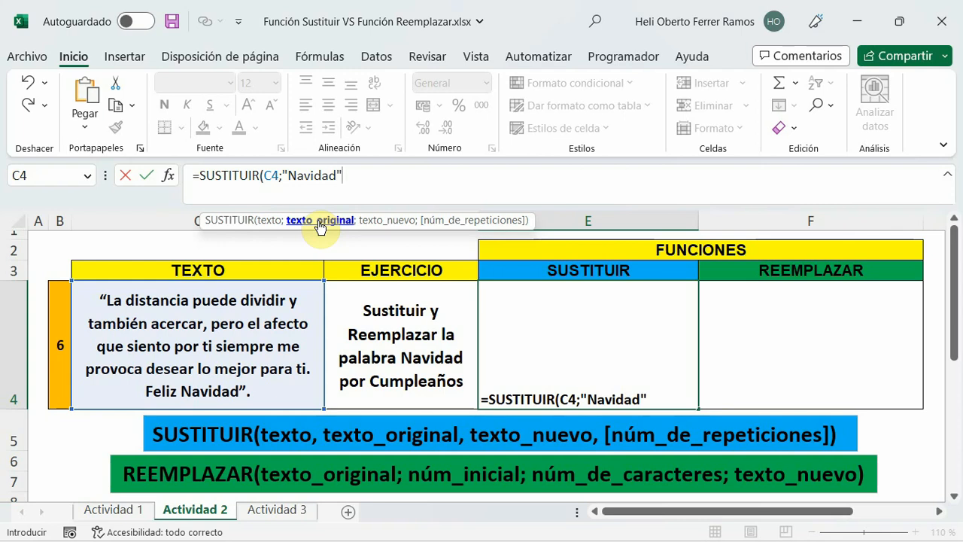
{"action": "type", "text": "\";"}
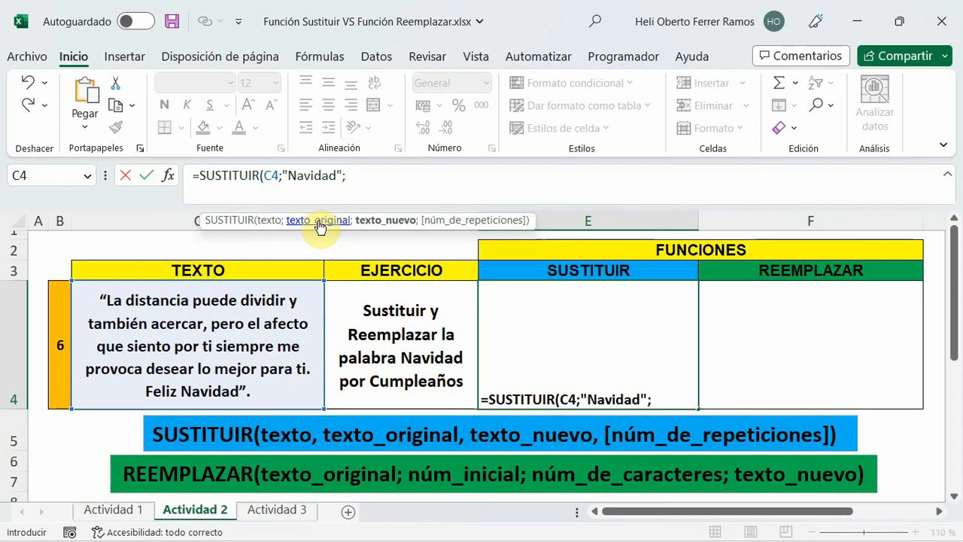
{"action": "type", "text": "\"Cumpl"}
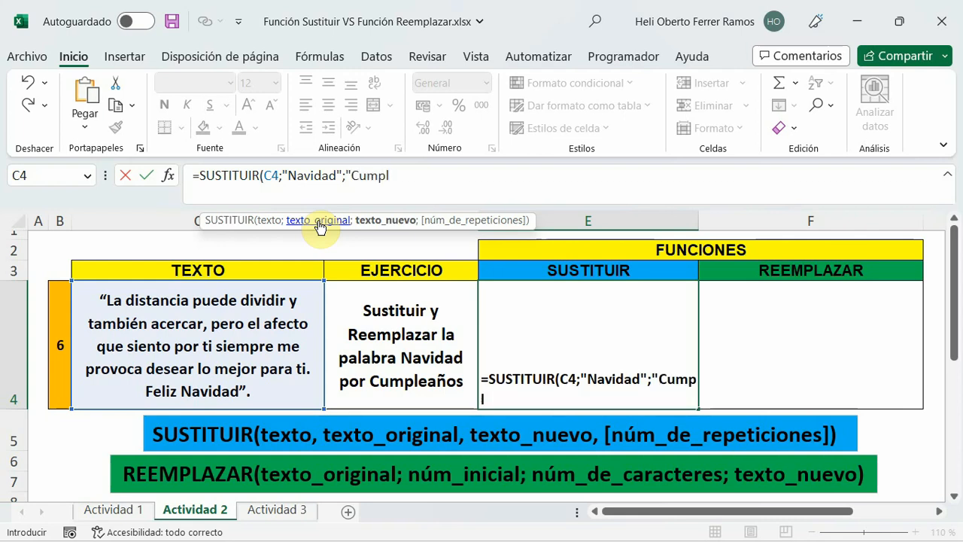
{"action": "type", "text": "eaños"}
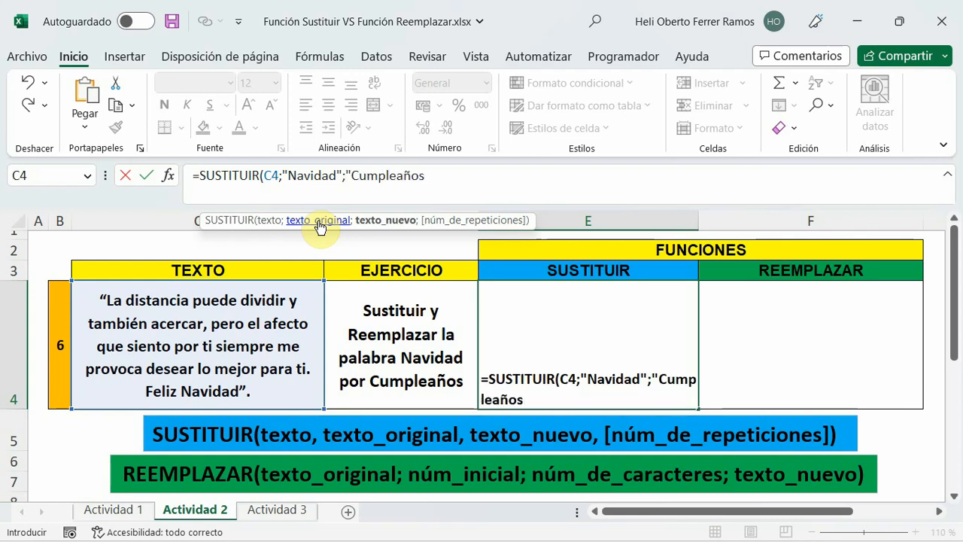
{"action": "type", "text": "\")"}
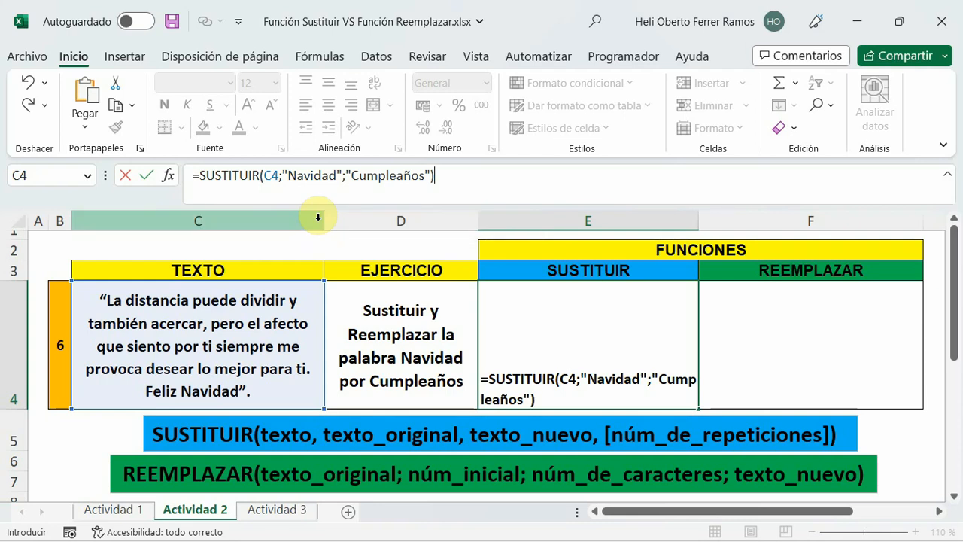
{"action": "key", "text": "Return"}
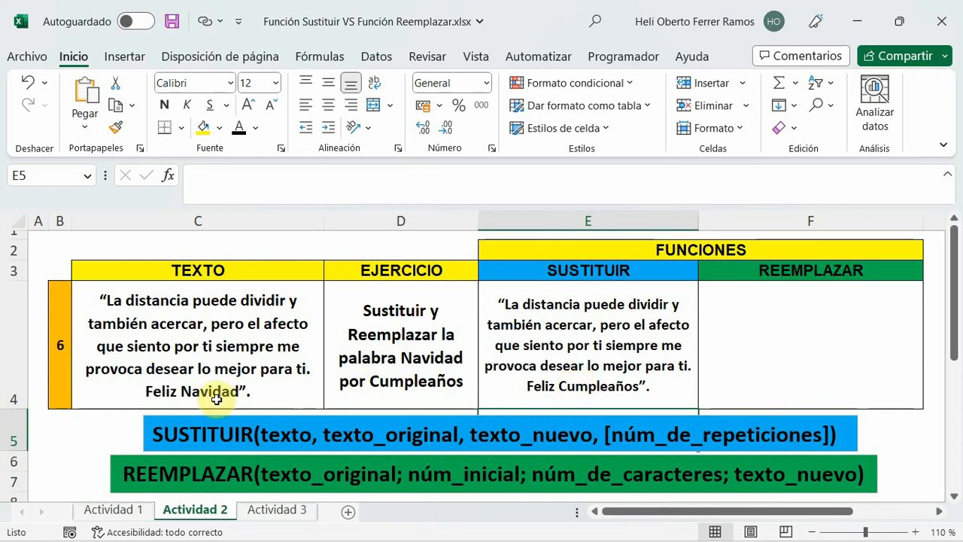
{"action": "left_click", "coordinate": [572, 387]}
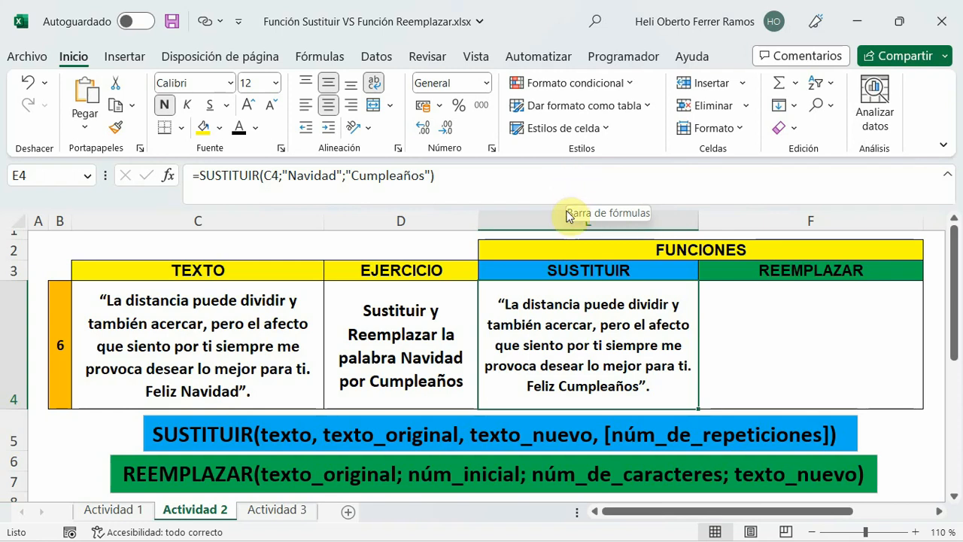
{"action": "left_click", "coordinate": [750, 323]}
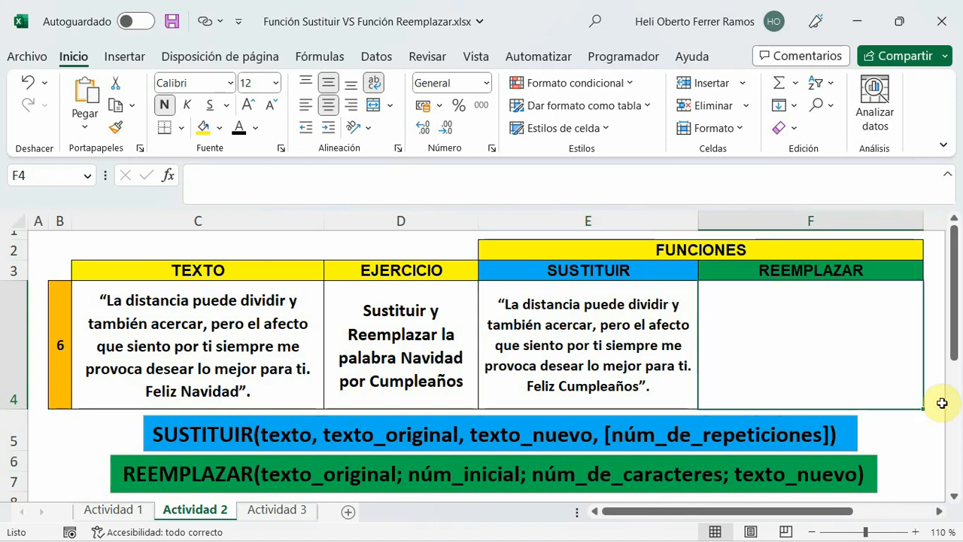
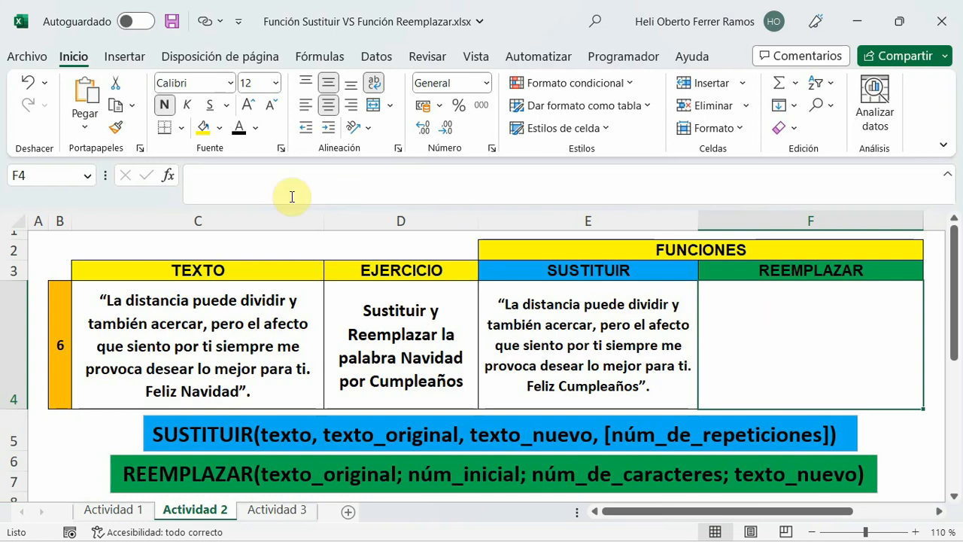
Start a REEMPLAZAR formula in cell F4 with C4 as its texto_original argument.
{"action": "left_click", "coordinate": [285, 219]}
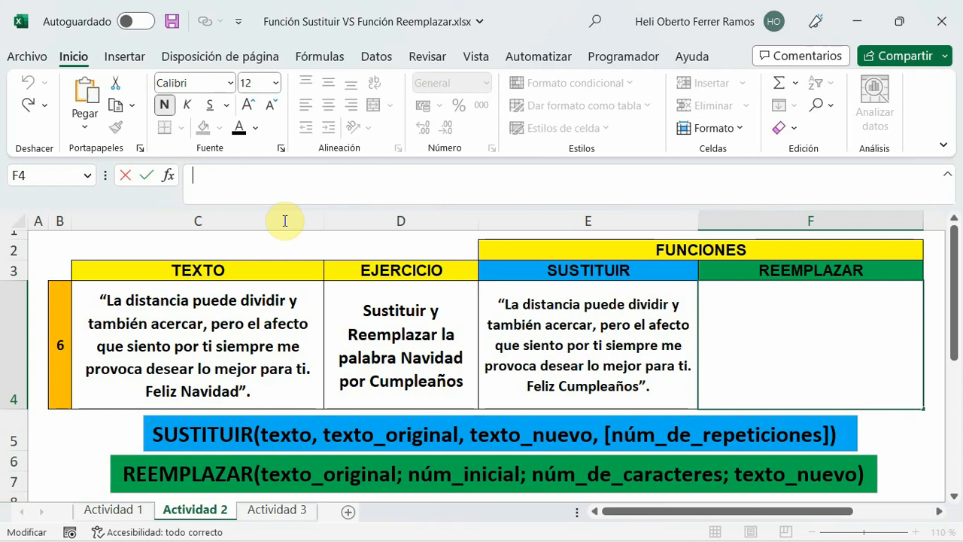
{"action": "type", "text": "="}
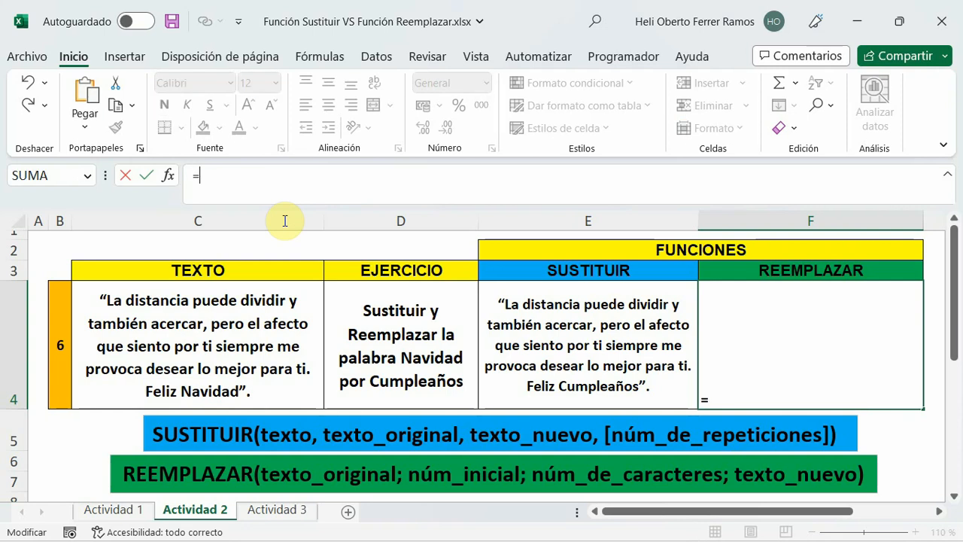
{"action": "type", "text": "reem"}
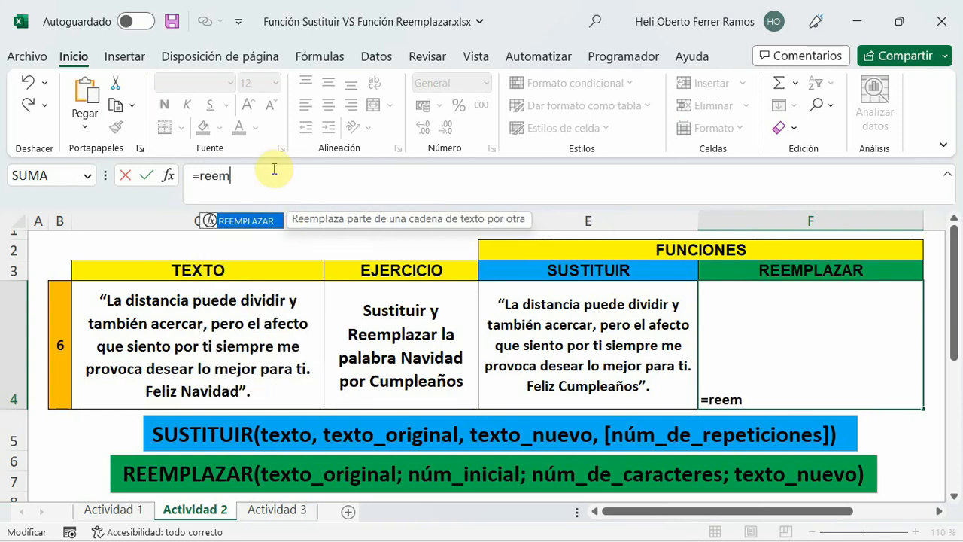
{"action": "double_click", "coordinate": [244, 219]}
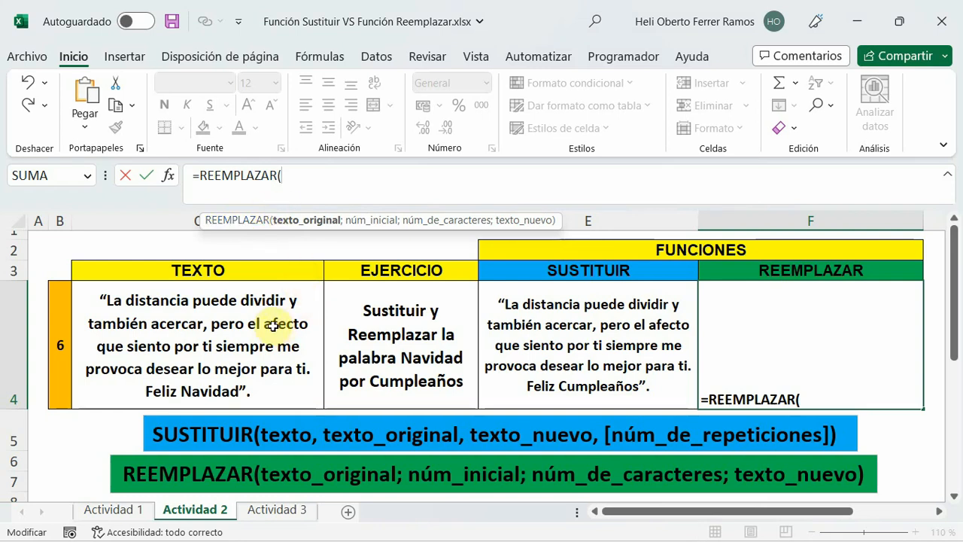
{"action": "left_click", "coordinate": [109, 302]}
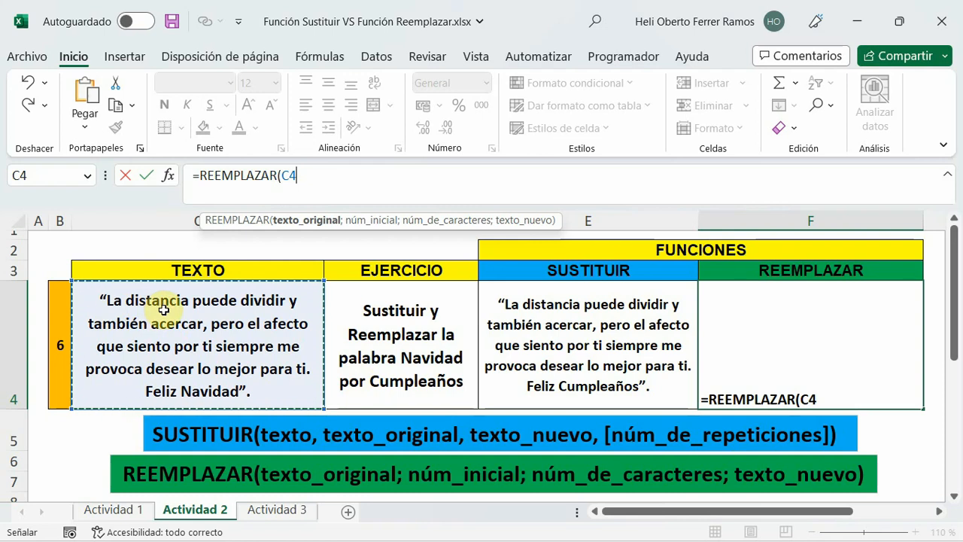
{"action": "type", "text": ";"}
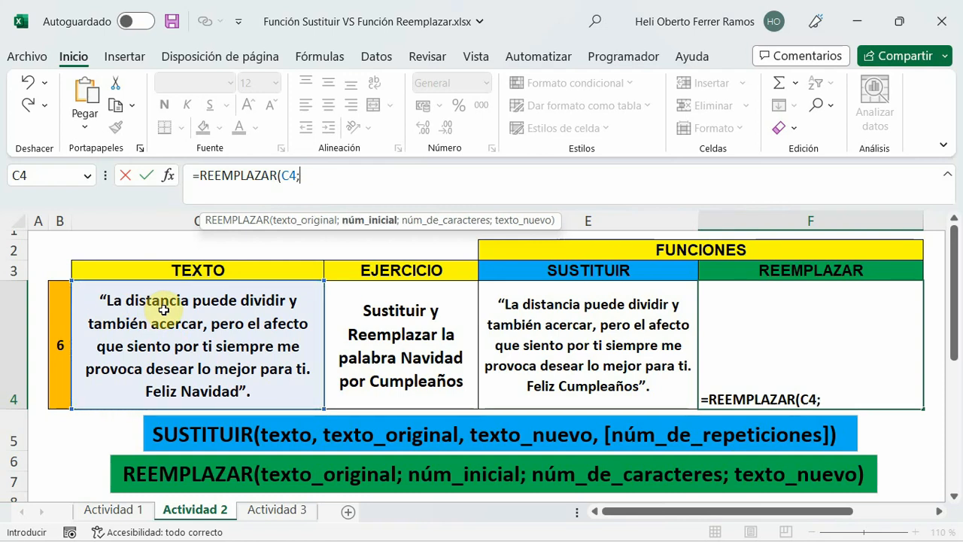
{"action": "type", "text": "enc"}
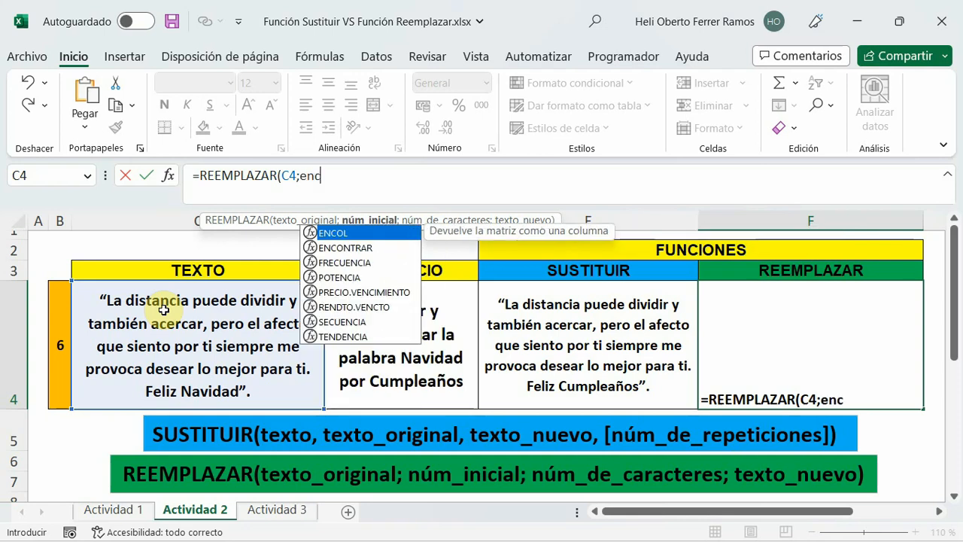
{"action": "type", "text": "ontr"}
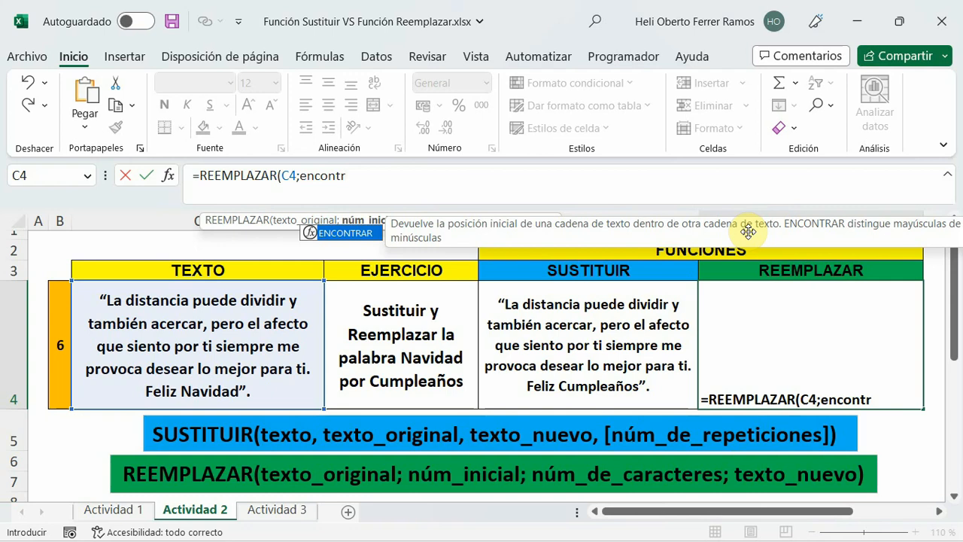
Nest an ENCONTRAR function as the núm_inicial argument in F4, looking for "Navidad" within C4.
{"action": "double_click", "coordinate": [344, 233]}
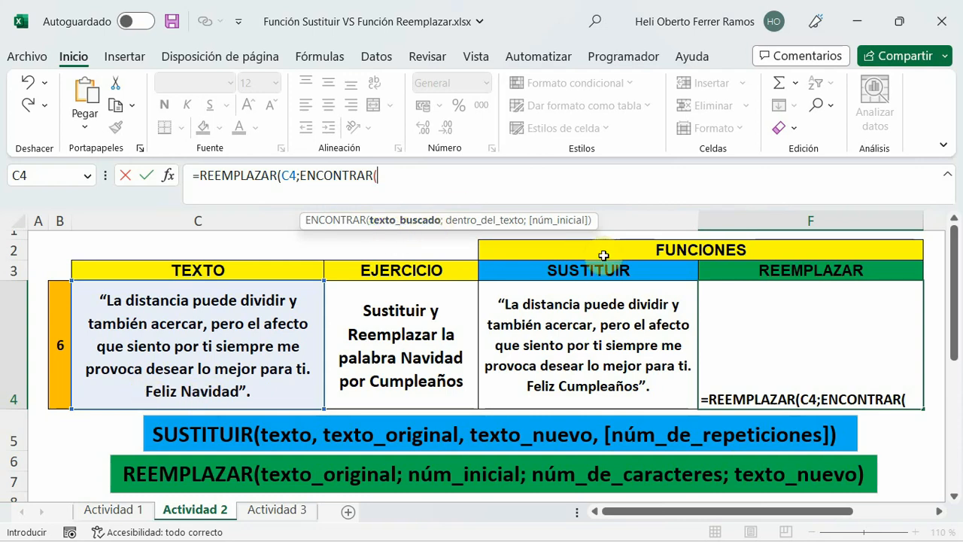
{"action": "type", "text": "\"Navidad"}
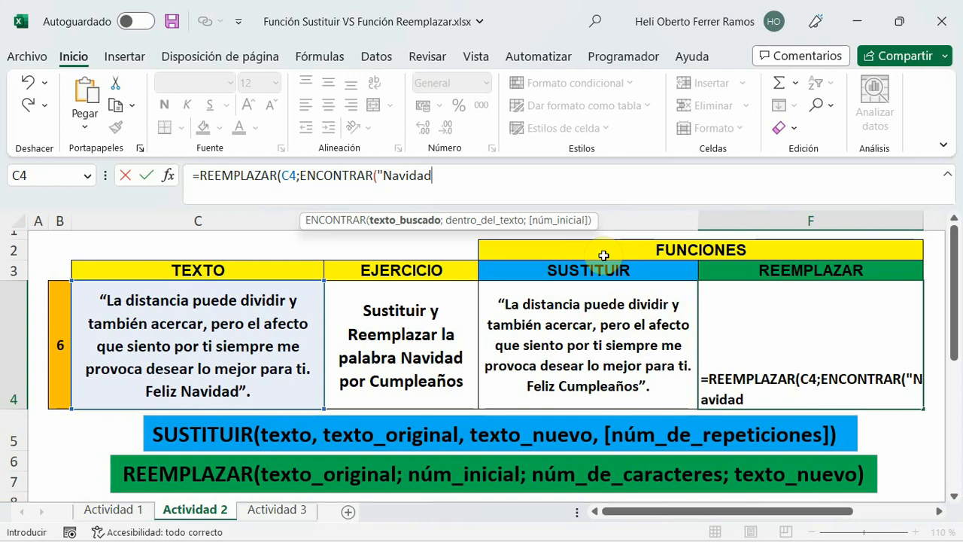
{"action": "type", "text": "\";"}
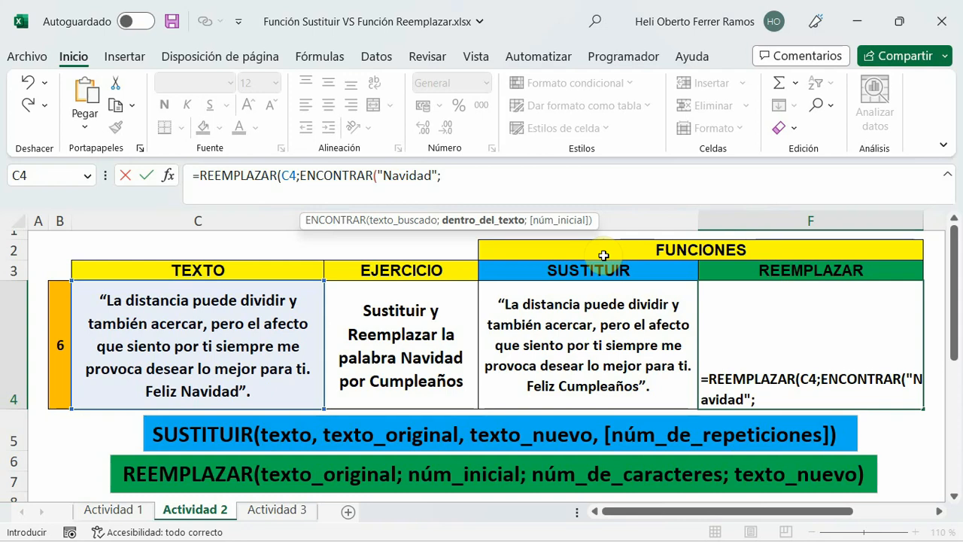
{"action": "left_click", "coordinate": [295, 322]}
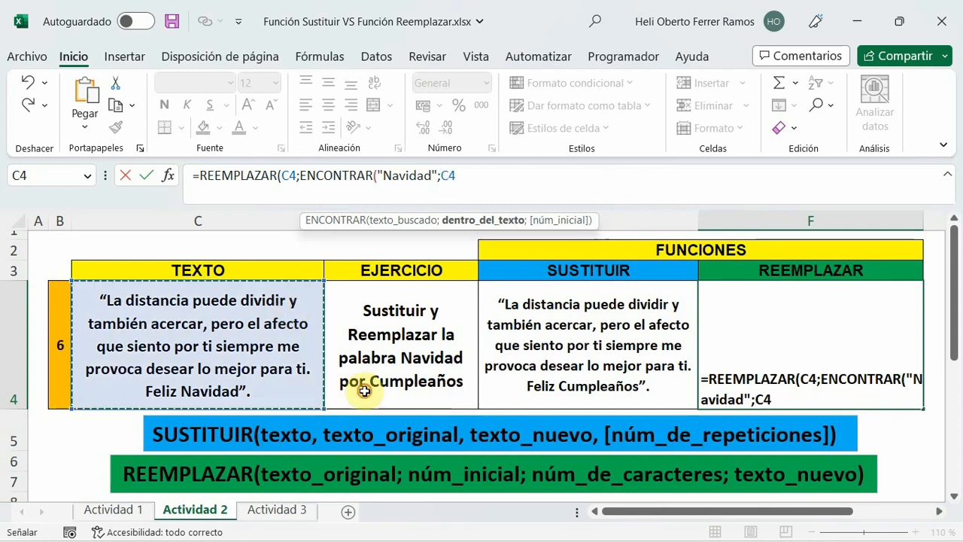
{"action": "type", "text": ")"}
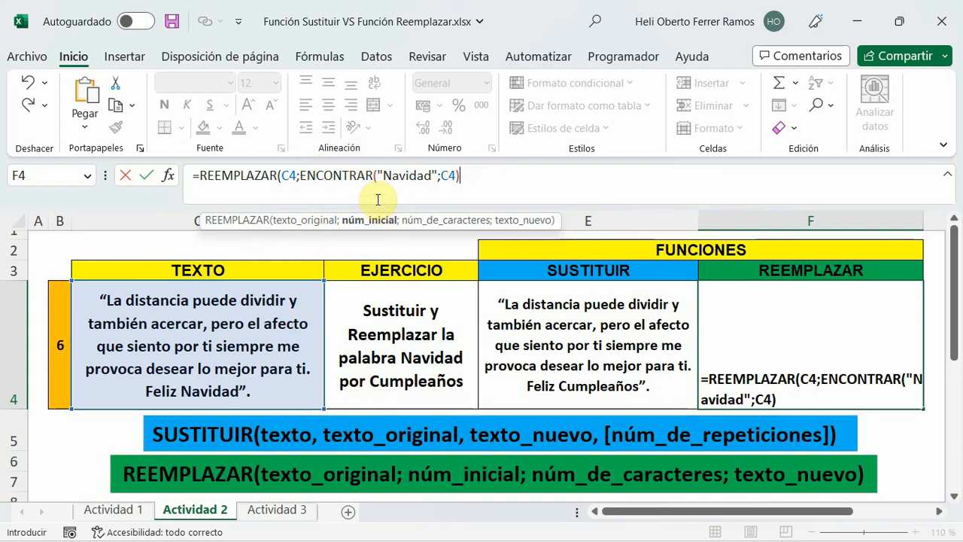
{"action": "type", "text": ";"}
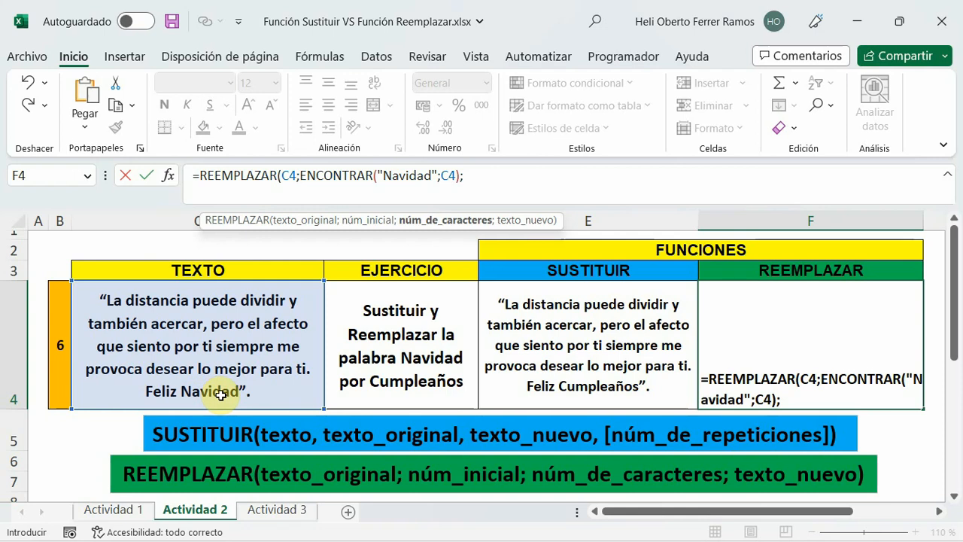
Finish the REEMPLAZAR formula in F4 with núm_de_caracteres 7 and texto_nuevo "Cumpleaños", enter it and reselect F4.
{"action": "type", "text": "7;"}
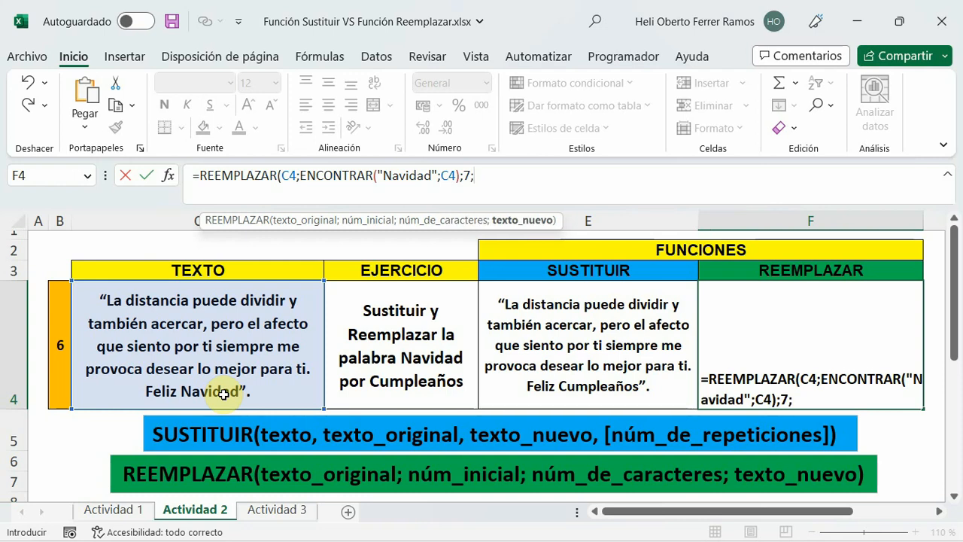
{"action": "type", "text": "\"Cumple"}
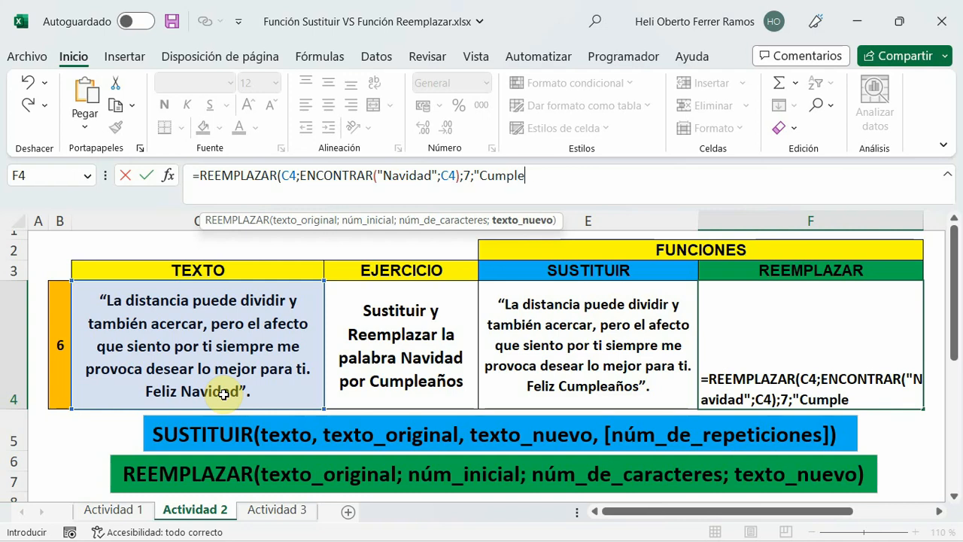
{"action": "type", "text": "años\""}
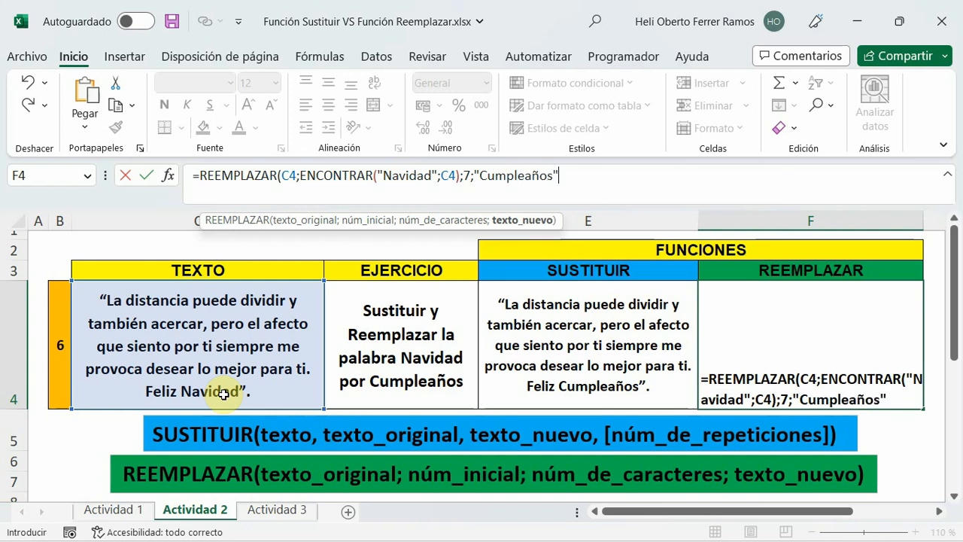
{"action": "type", "text": ")"}
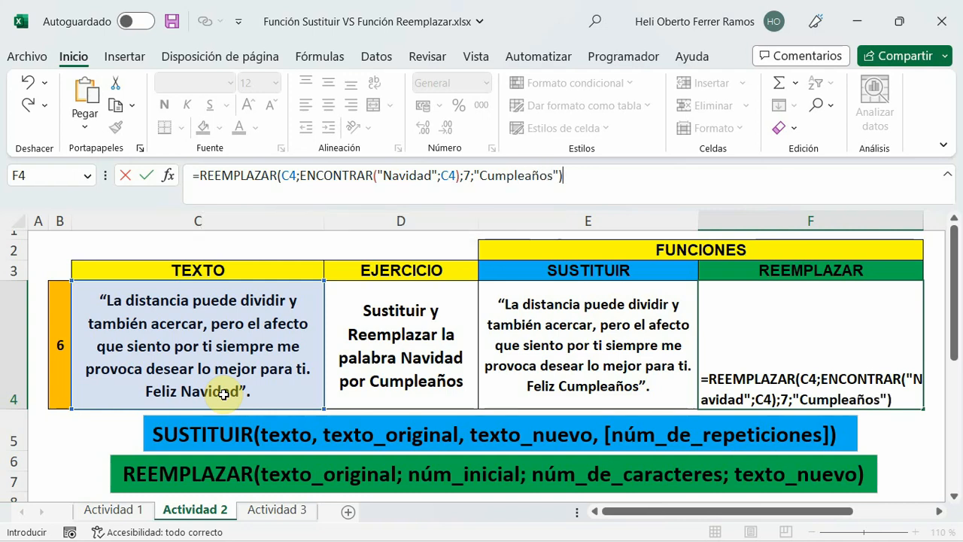
{"action": "key", "text": "Return"}
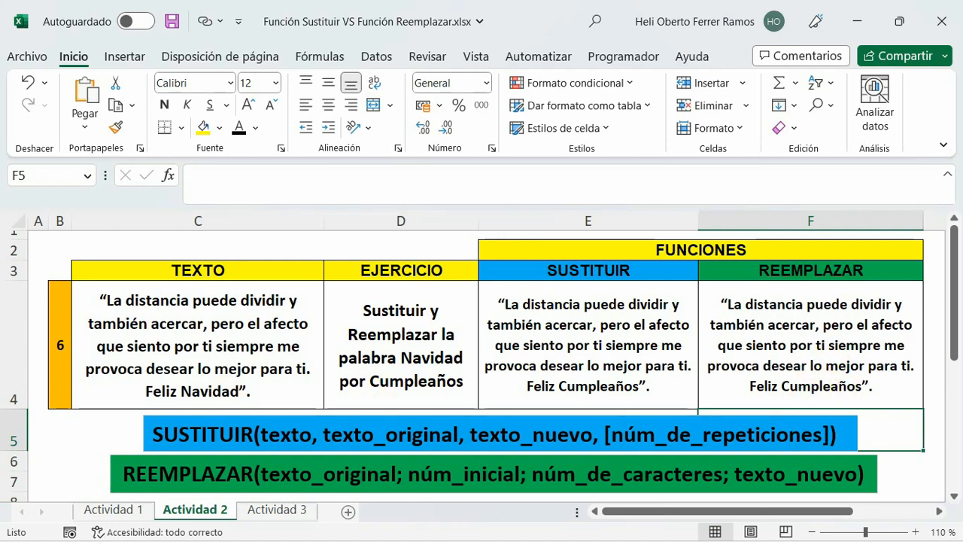
{"action": "left_click", "coordinate": [813, 384]}
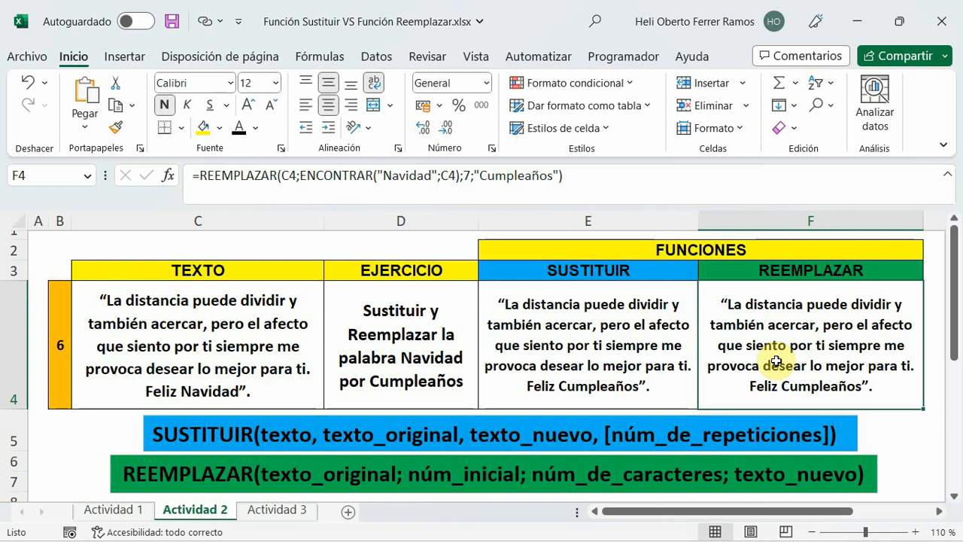
On the Actividad 3 sheet, slightly reduce the height of row 4.
{"action": "left_click", "coordinate": [274, 510]}
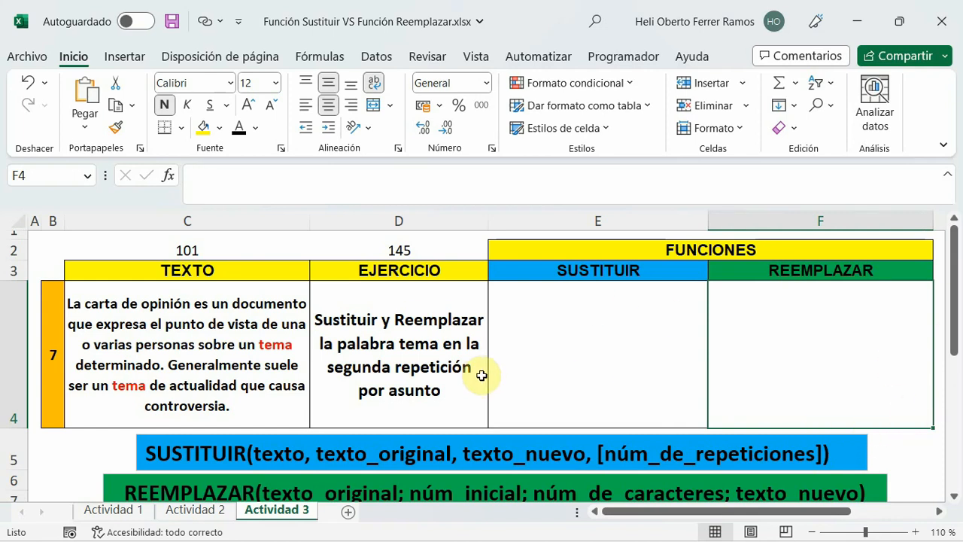
{"action": "left_click_drag", "start_coordinate": [23, 428], "coordinate": [23, 418]}
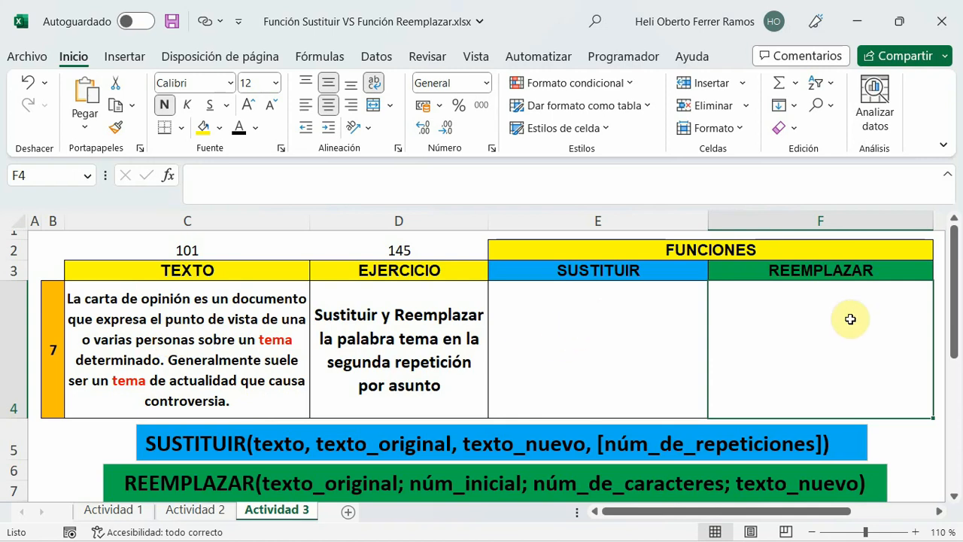
Start a SUSTITUIR formula in cell E4 of Actividad 3 with C4 as its texto argument.
{"action": "left_click", "coordinate": [601, 325]}
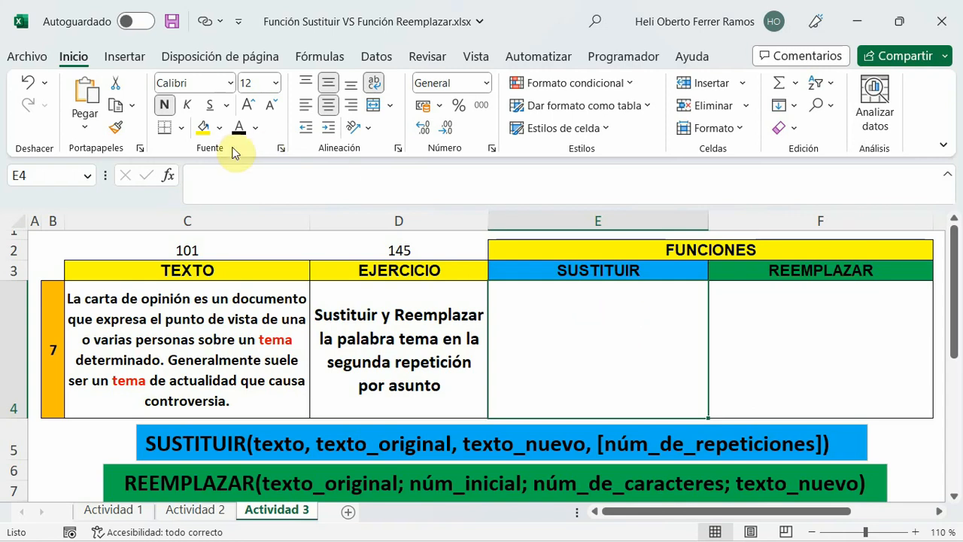
{"action": "left_click", "coordinate": [217, 173]}
{"action": "type", "text": "="}
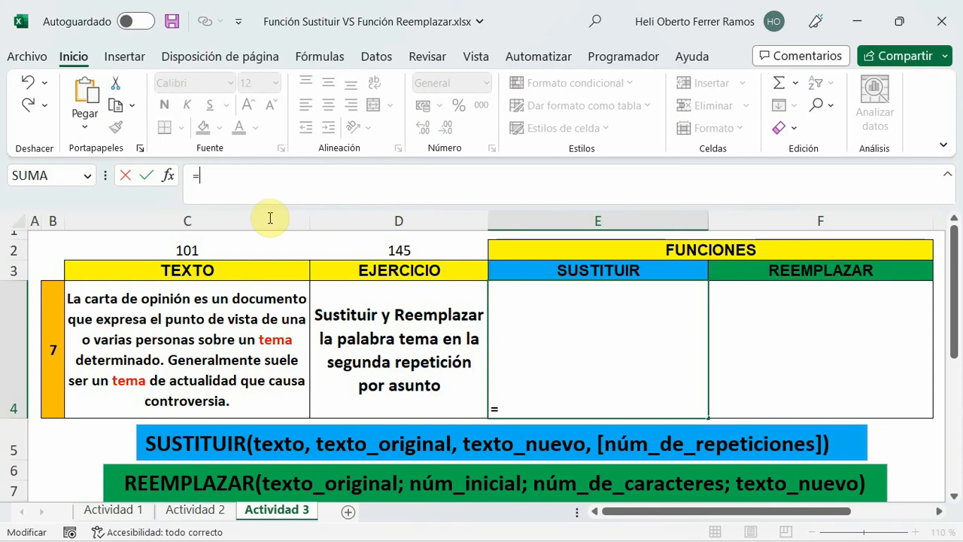
{"action": "type", "text": "sus"}
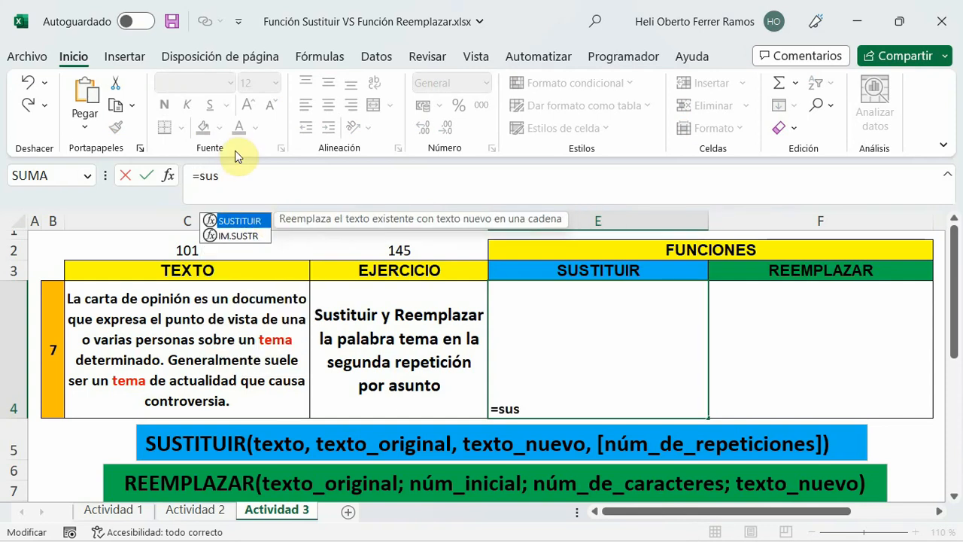
{"action": "double_click", "coordinate": [238, 221]}
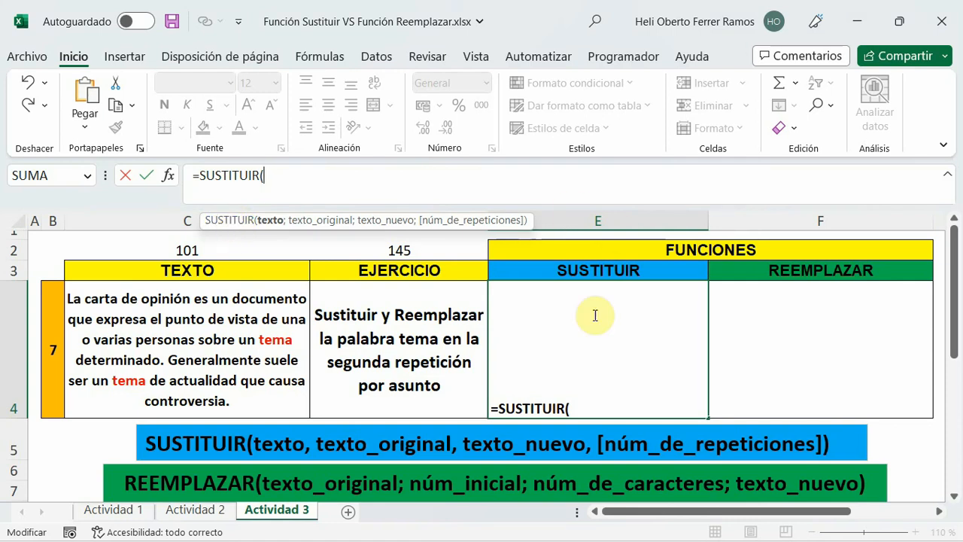
{"action": "left_click", "coordinate": [260, 295]}
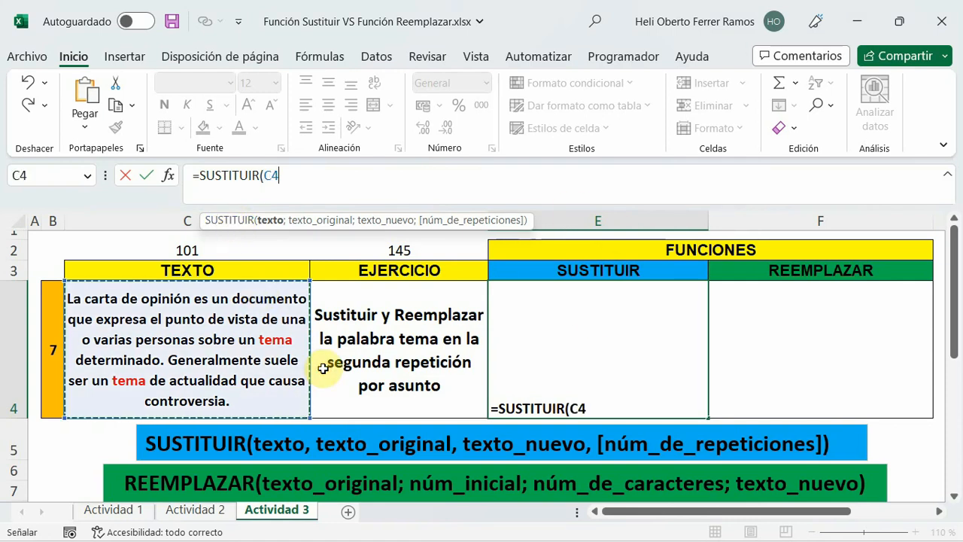
{"action": "type", "text": ";"}
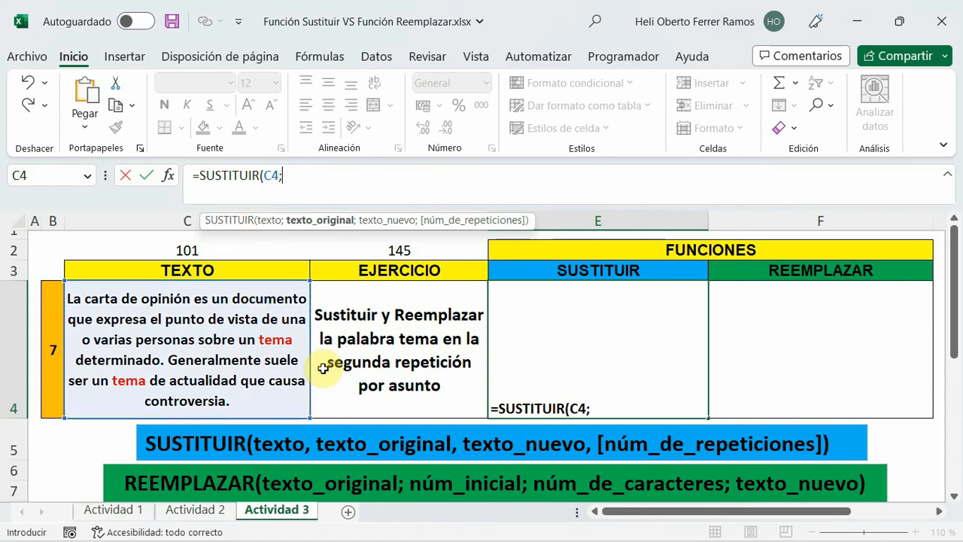
{"action": "type", "text": "\""}
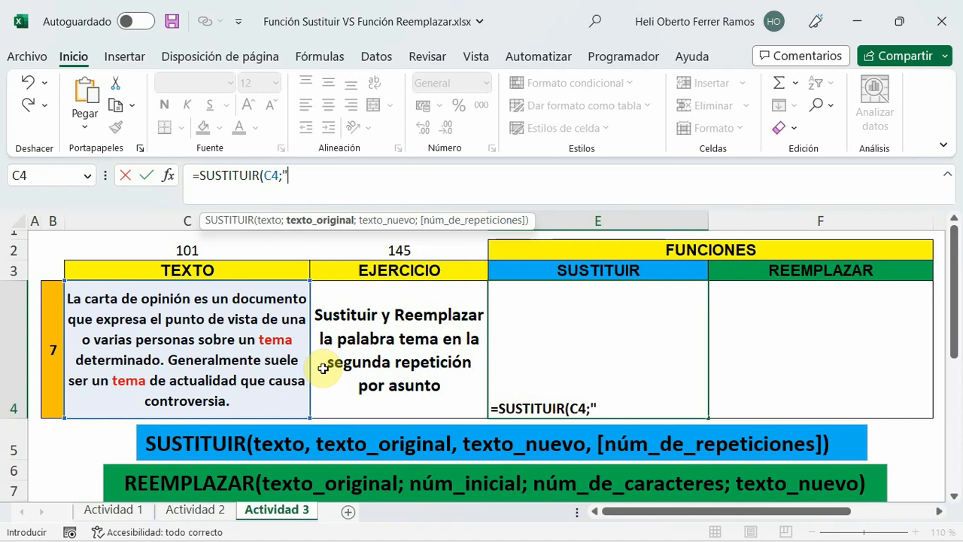
{"action": "type", "text": "tema\""}
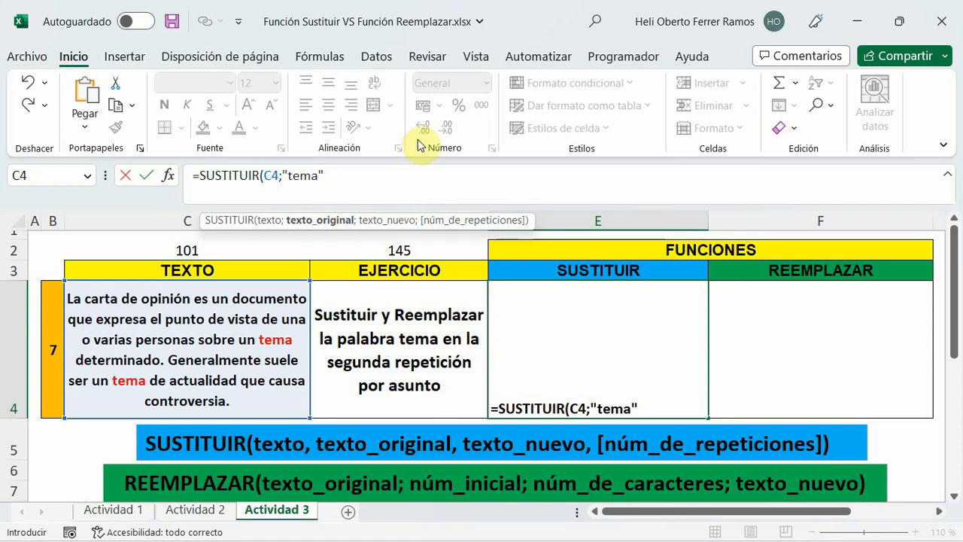
Add "tema" as texto_original and "Asunto" as texto_nuevo to the SUSTITUIR formula in E4.
{"action": "type", "text": ";"}
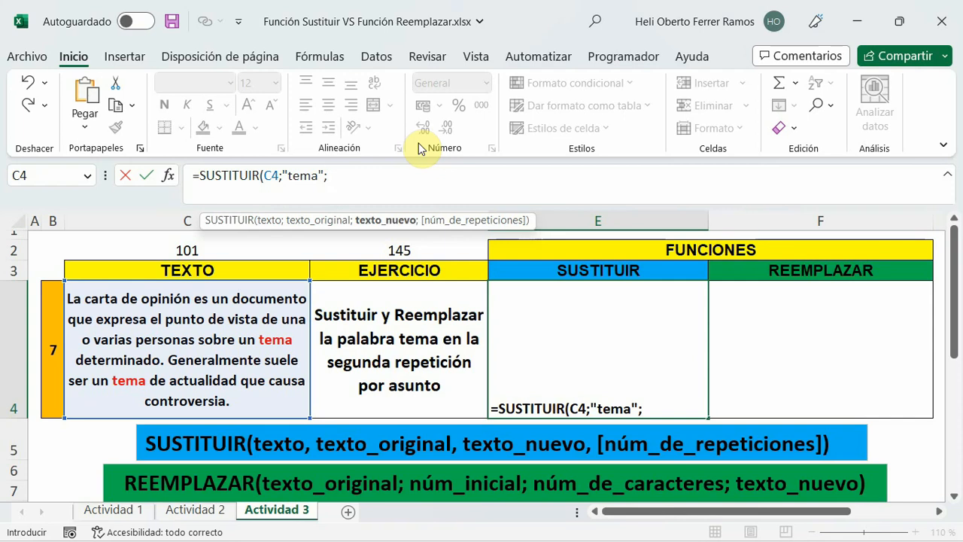
{"action": "type", "text": "\"C"}
{"action": "key", "text": "BackSpace"}
{"action": "type", "text": "Asunto"}
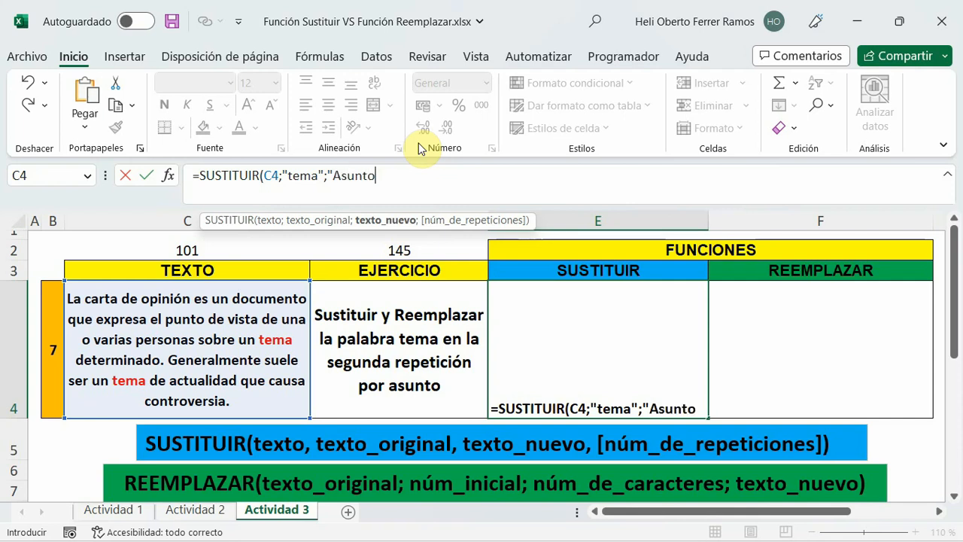
{"action": "type", "text": "\""}
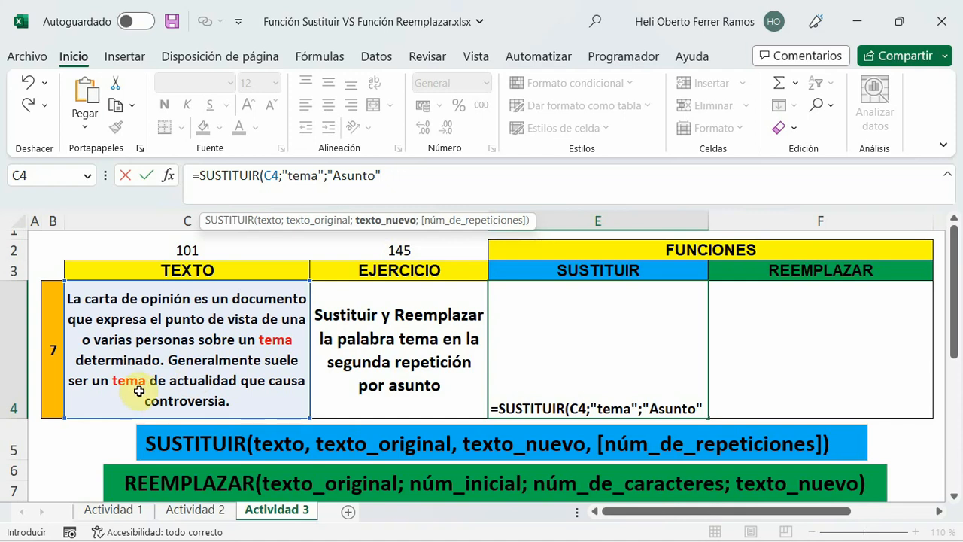
Finish the SUSTITUIR formula in E4 with núm_de_repeticiones 2 and enter it.
{"action": "type", "text": ";"}
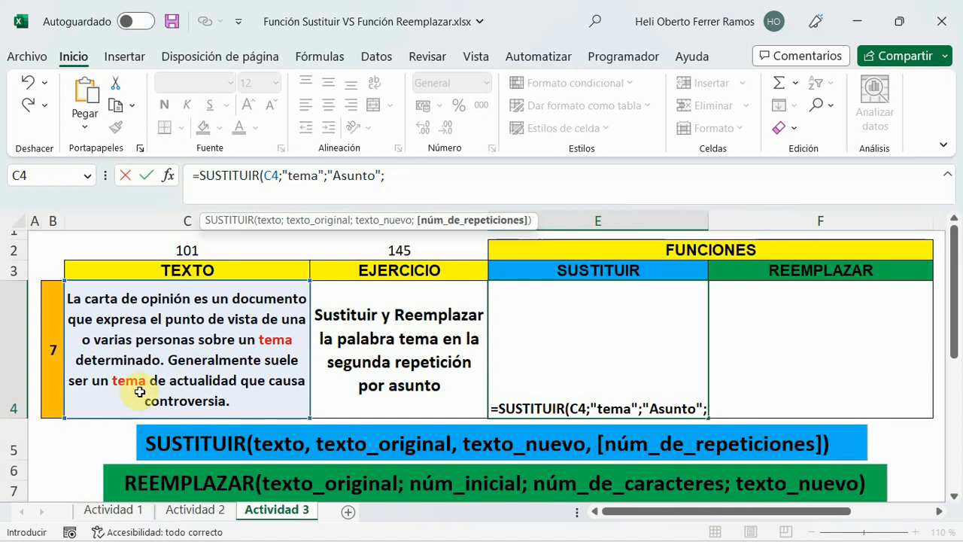
{"action": "type", "text": "2"}
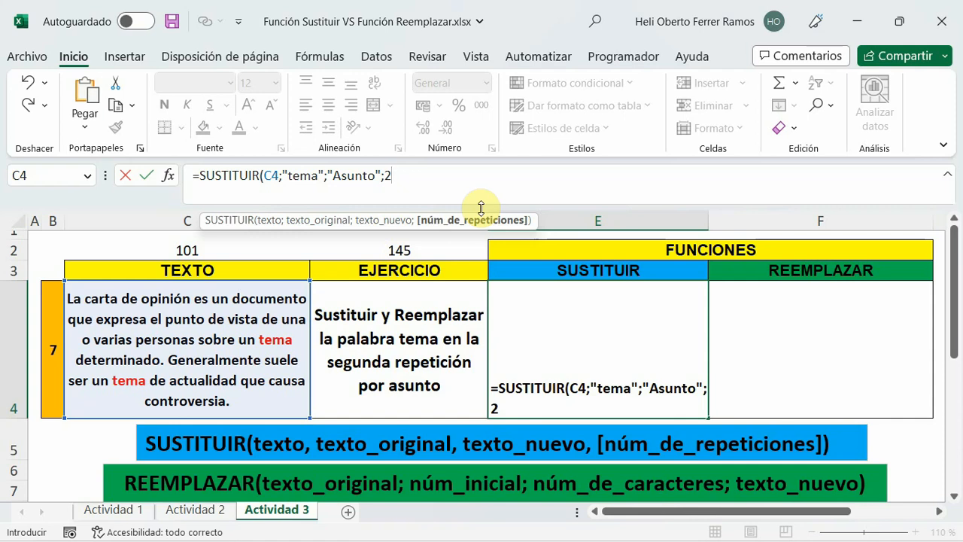
{"action": "type", "text": ")"}
{"action": "key", "text": "Return"}
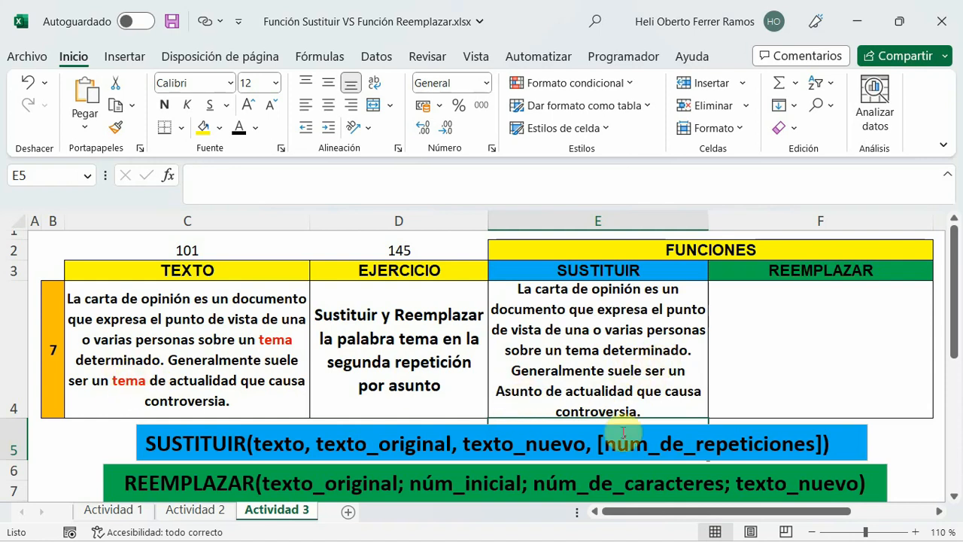
Change the texto_nuevo argument in E4's formula to lowercase "asunto", enter it and reselect E4.
{"action": "left_click", "coordinate": [519, 391]}
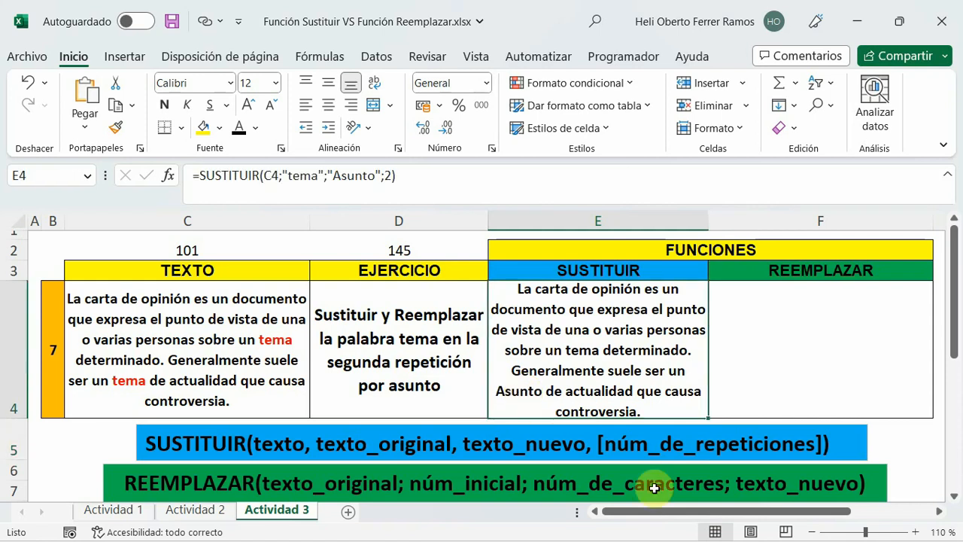
{"action": "left_click", "coordinate": [338, 176]}
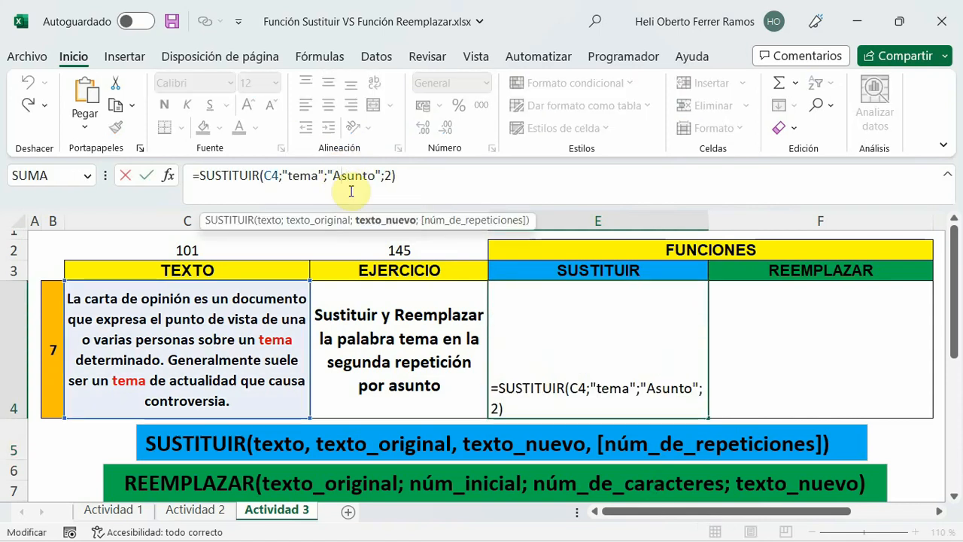
{"action": "key", "text": "BackSpace"}
{"action": "type", "text": "a"}
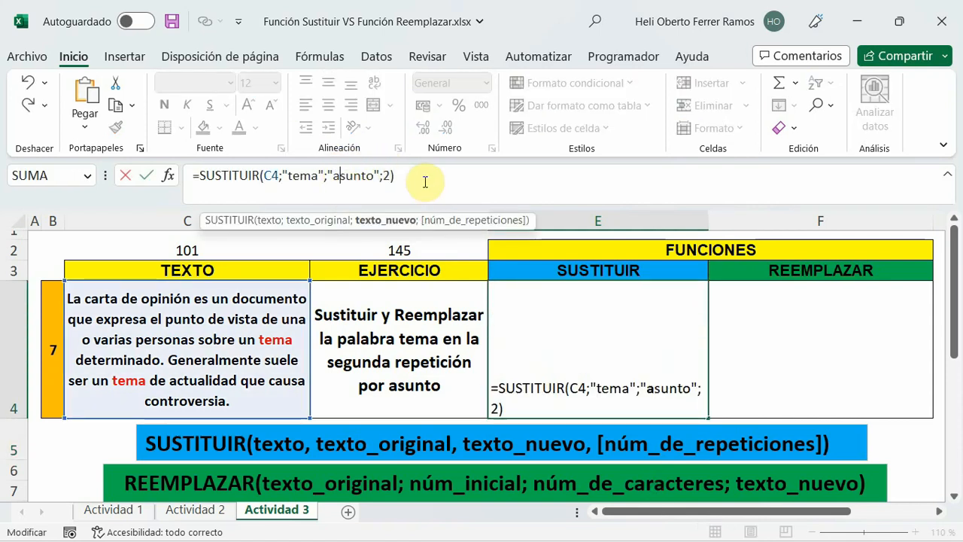
{"action": "key", "text": "Return"}
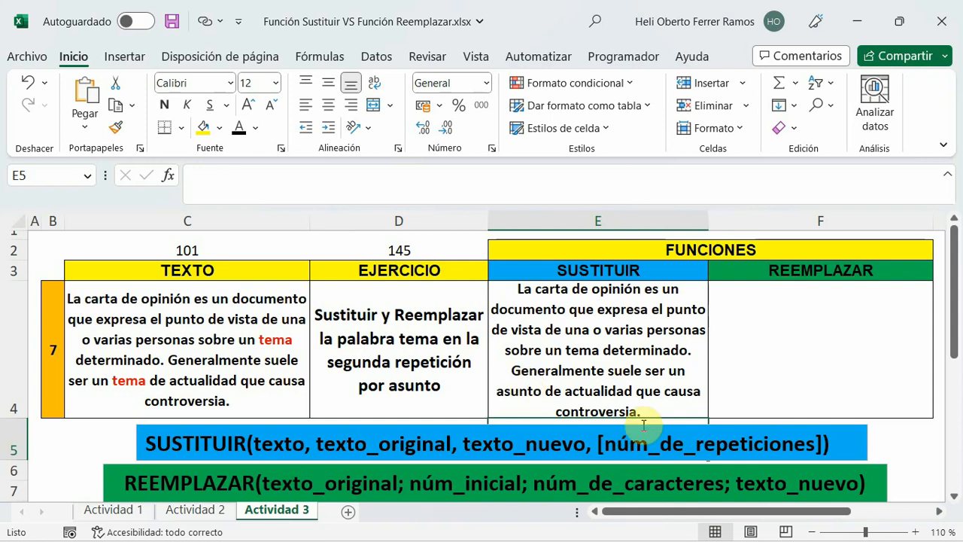
{"action": "left_click", "coordinate": [759, 387]}
{"action": "left_click", "coordinate": [621, 364]}
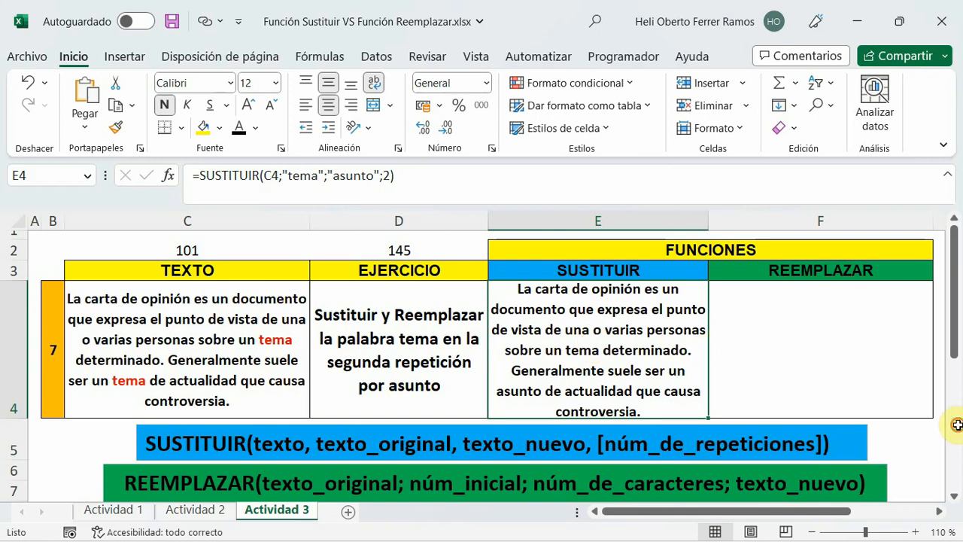
Start a REEMPLAZAR formula in cell F4 with C4 as its texto_original argument.
{"action": "key", "text": "Right"}
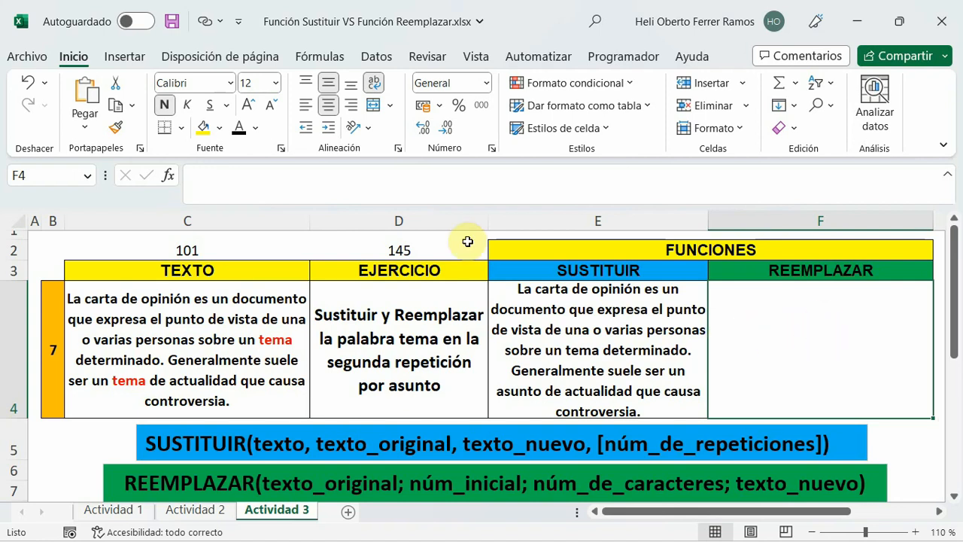
{"action": "left_click", "coordinate": [224, 177]}
{"action": "type", "text": "="}
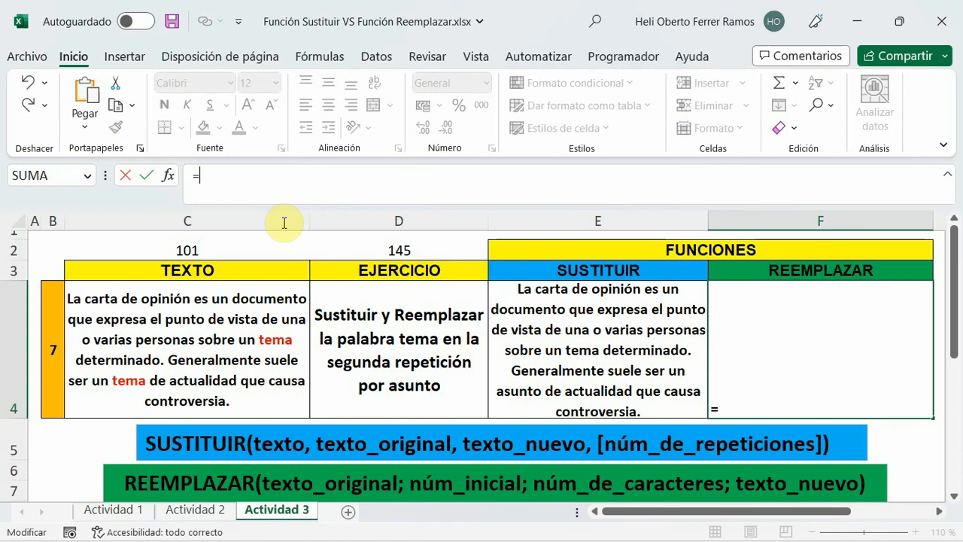
{"action": "type", "text": "reem"}
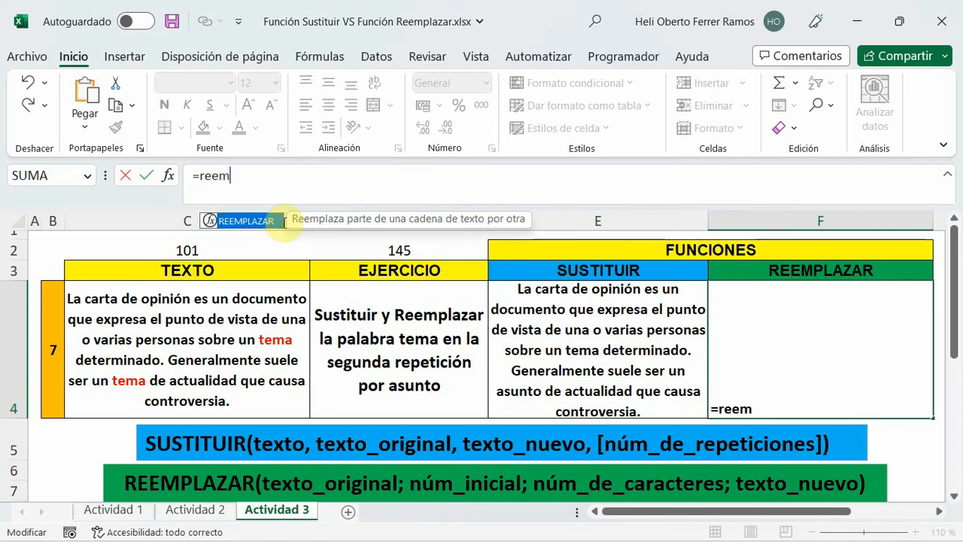
{"action": "double_click", "coordinate": [242, 221]}
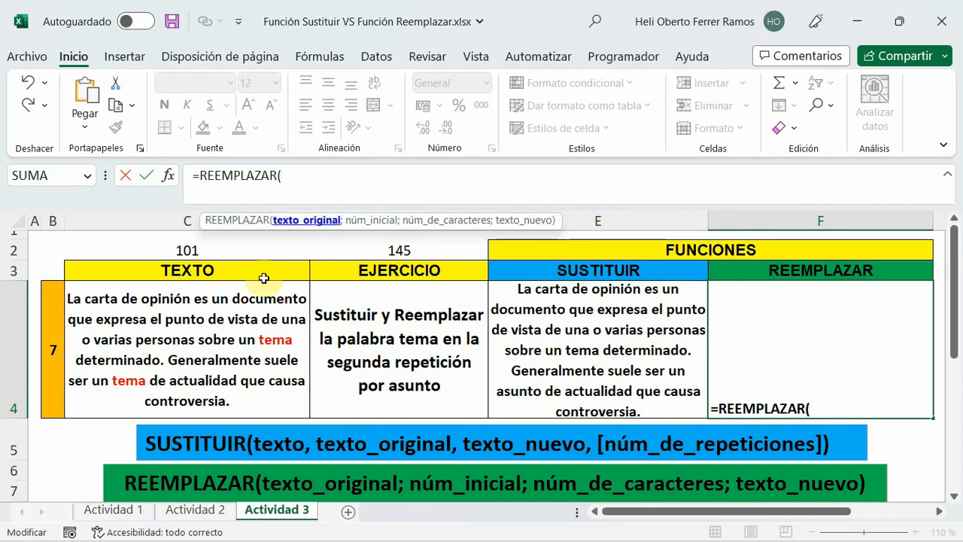
{"action": "left_click", "coordinate": [228, 309]}
{"action": "type", "text": ";"}
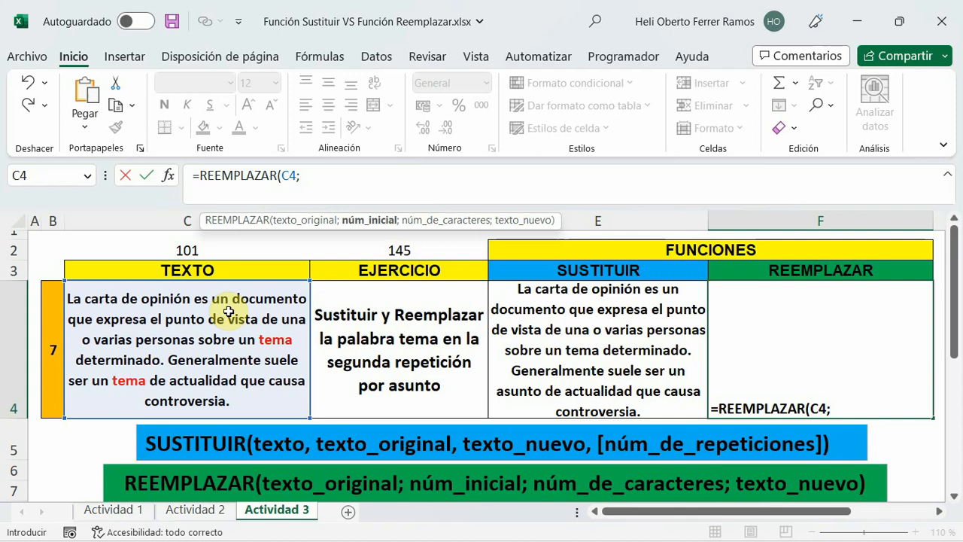
{"action": "type", "text": "e"}
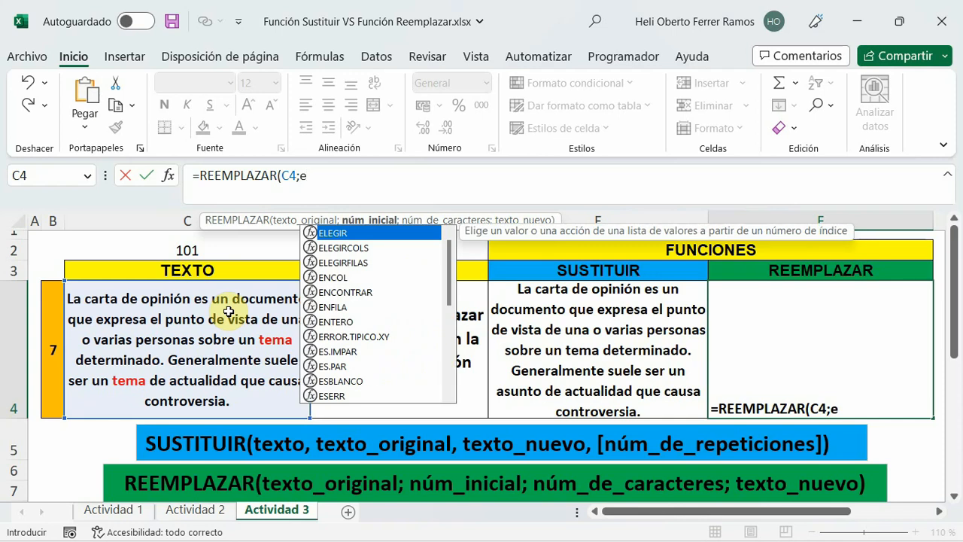
{"action": "type", "text": "ncon"}
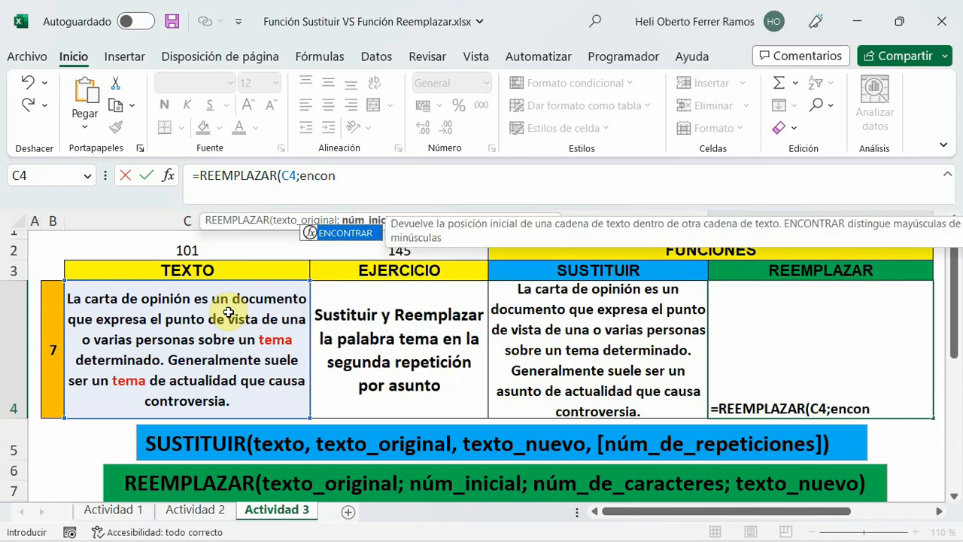
Nest an ENCONTRAR function as the núm_inicial argument in F4, looking for "tema" within C4.
{"action": "key", "text": "Tab"}
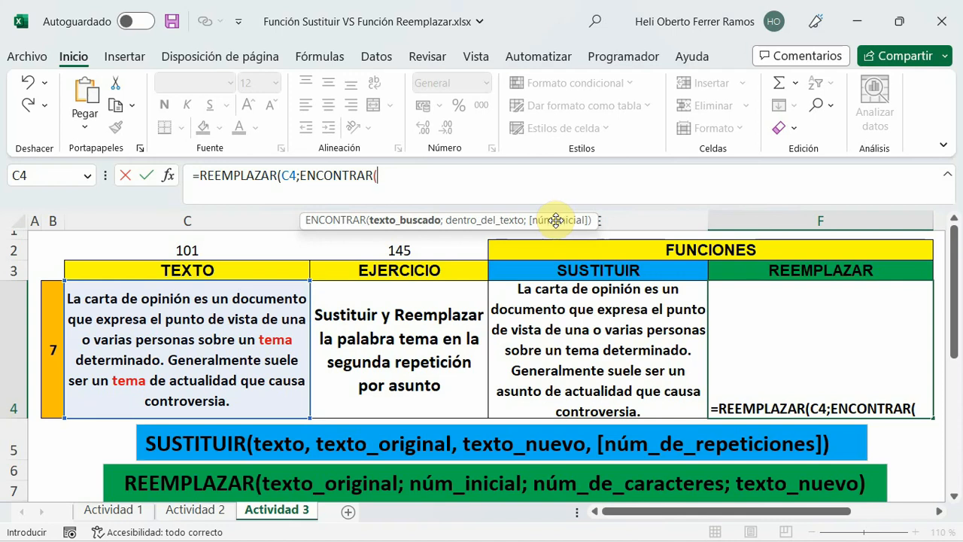
{"action": "type", "text": "te"}
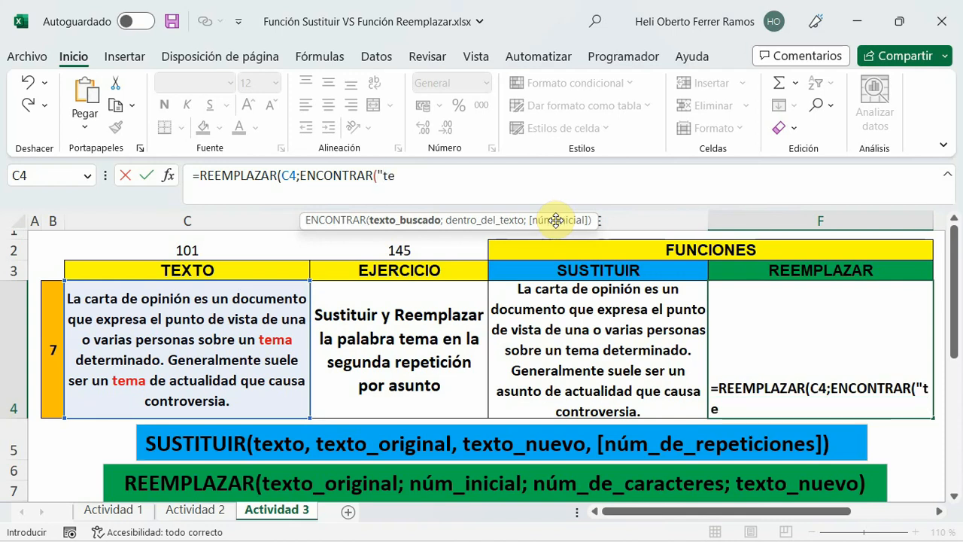
{"action": "type", "text": "ma\";"}
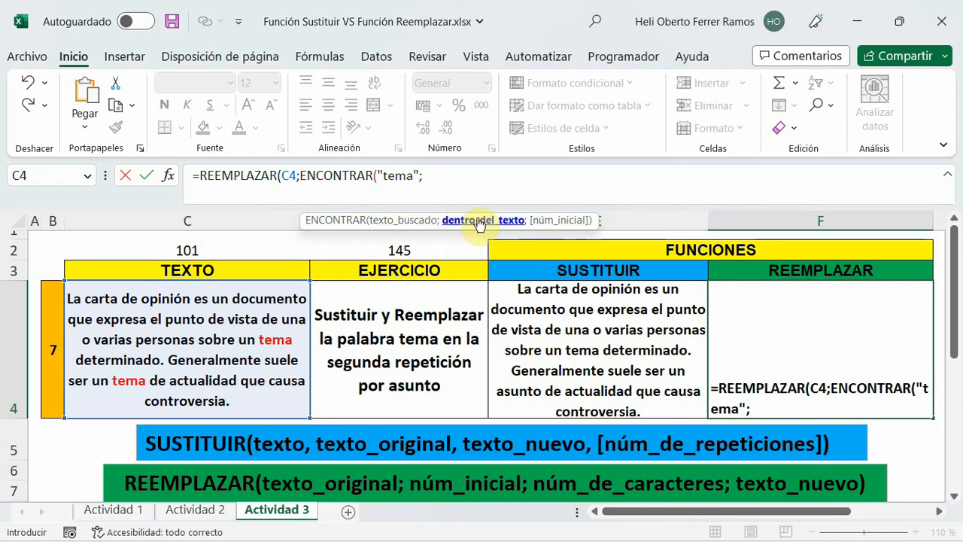
{"action": "left_click", "coordinate": [221, 396]}
{"action": "type", "text": ")"}
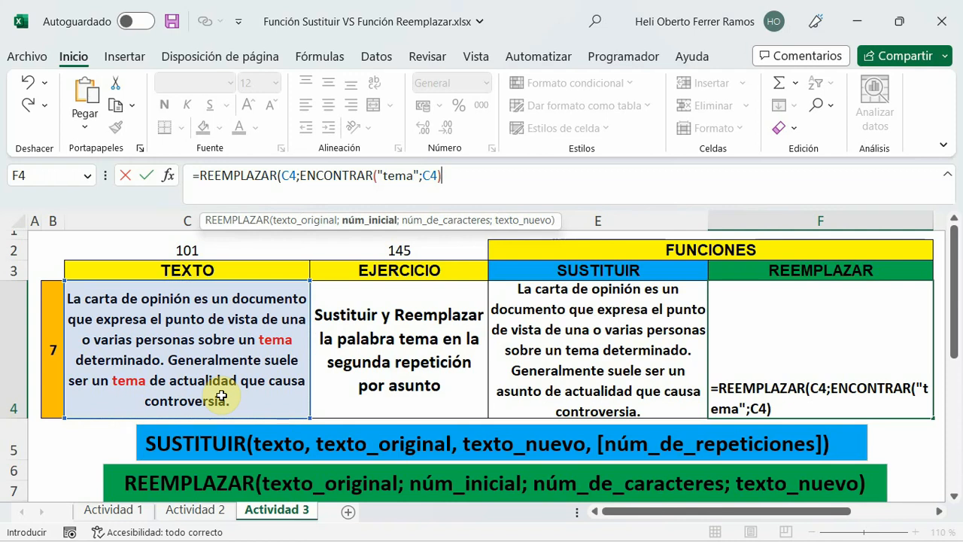
{"action": "type", "text": ";4"}
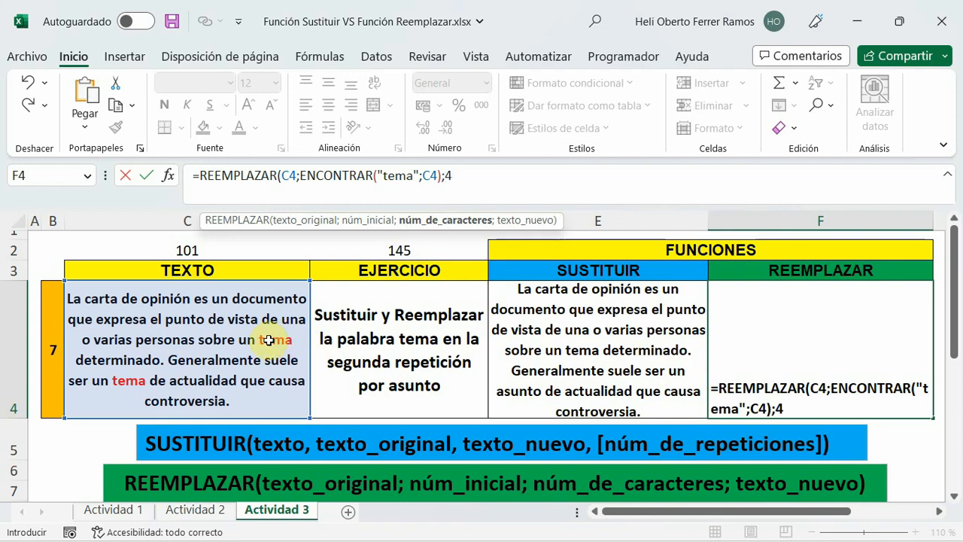
Finish the REEMPLAZAR formula in F4 with núm_de_caracteres 4 and texto_nuevo "asunto", and enter it.
{"action": "type", "text": ";\"asunto"}
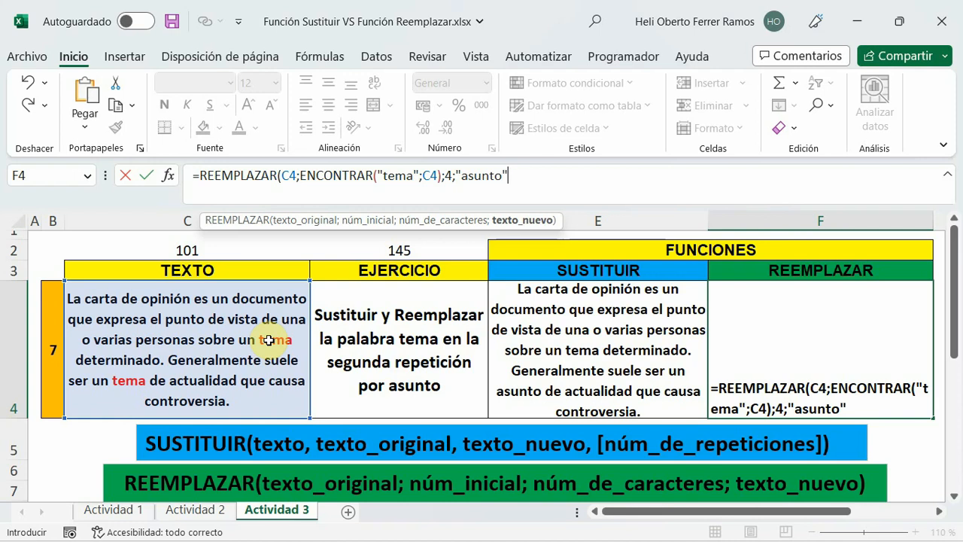
{"action": "type", "text": ")"}
{"action": "key", "text": "Return"}
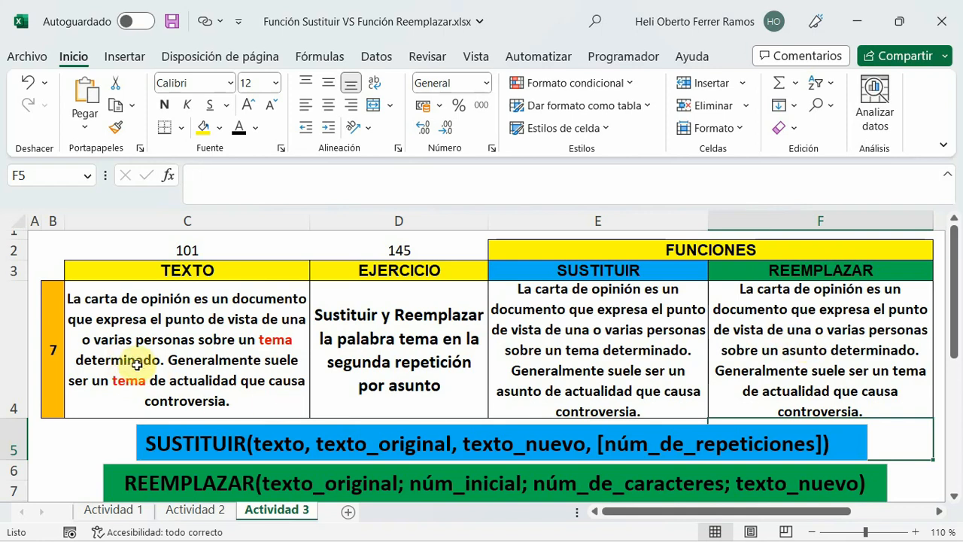
Examine the ENCONTRAR arguments inside F4's formula and compare them with the ENCONTRAR formula in C2.
{"action": "left_click", "coordinate": [833, 359]}
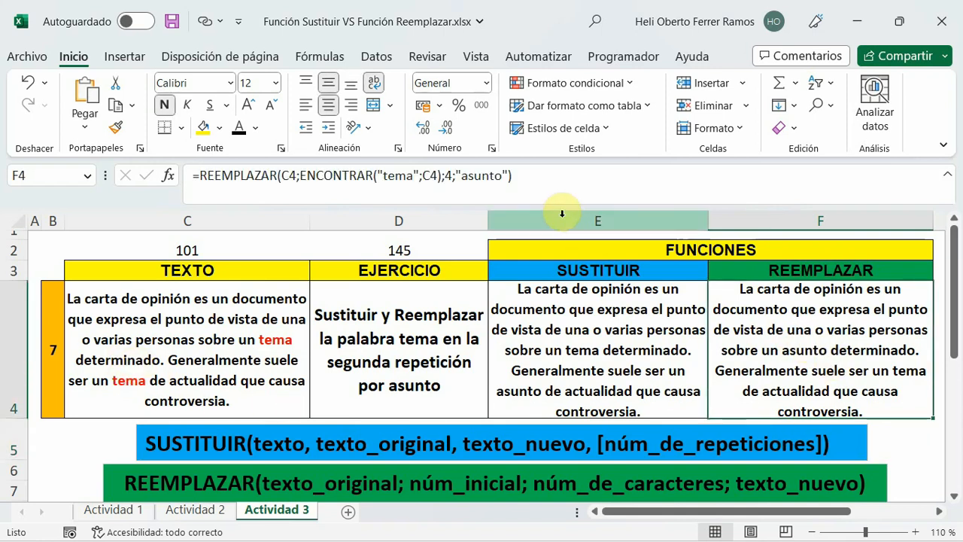
{"action": "left_click", "coordinate": [442, 175]}
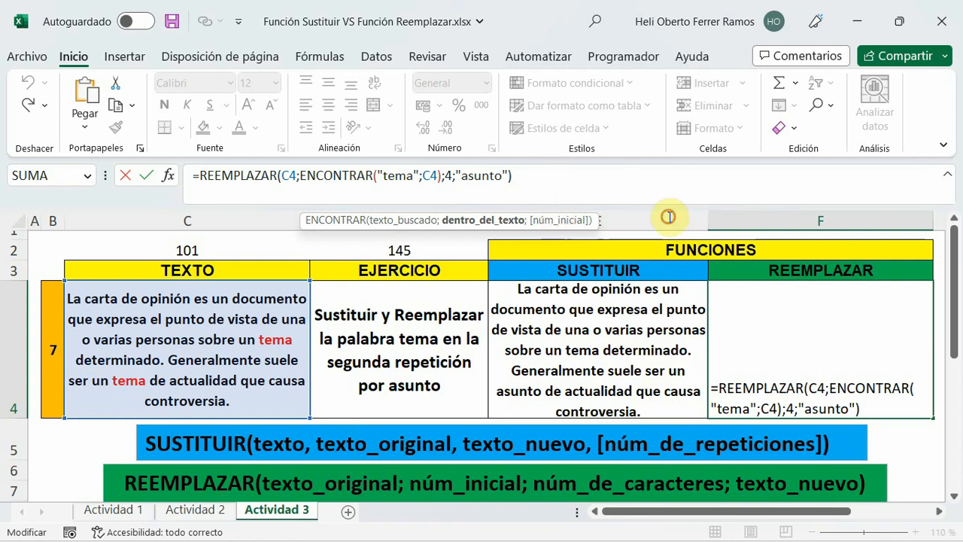
{"action": "key", "text": "Return"}
{"action": "left_click", "coordinate": [194, 251]}
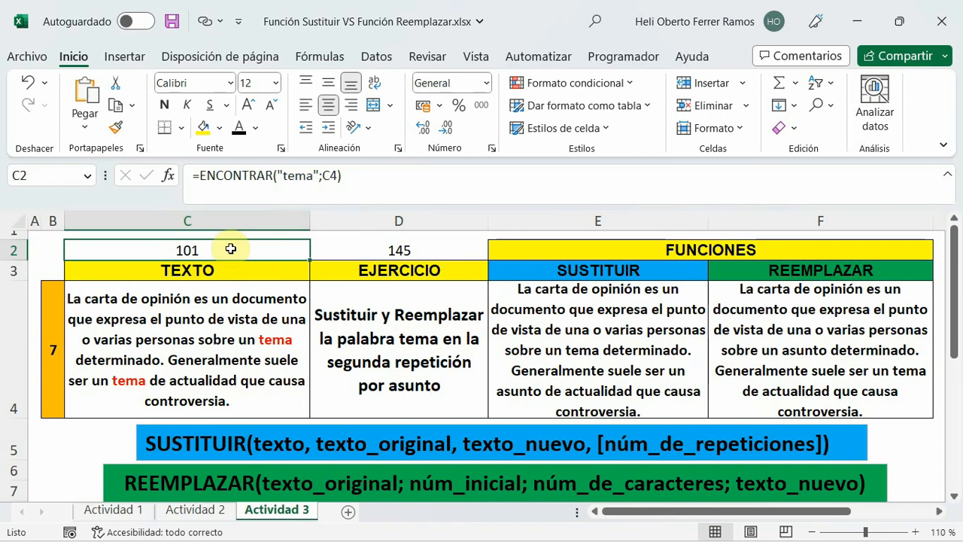
{"action": "left_click", "coordinate": [322, 244]}
{"action": "left_click", "coordinate": [209, 253]}
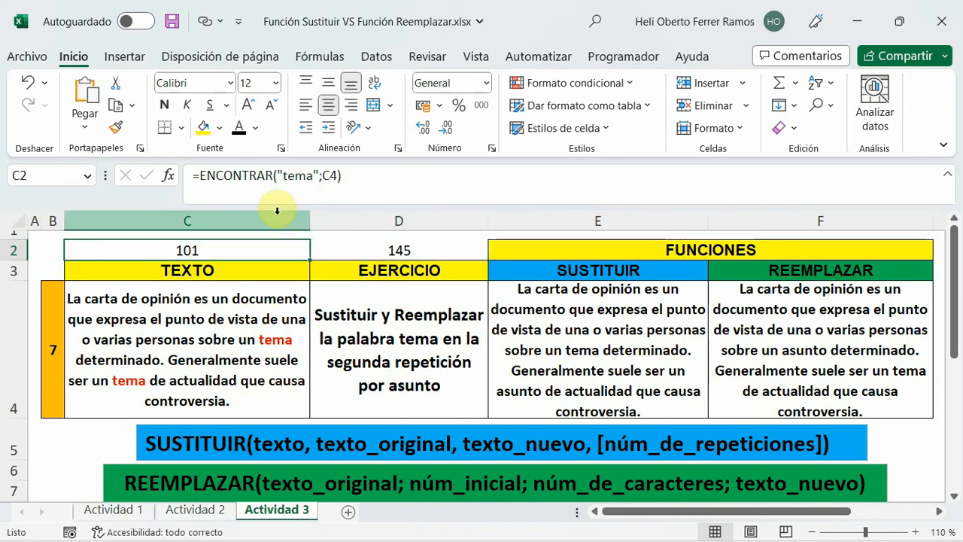
Add 101 as the núm_inicial argument of the ENCONTRAR function nested in F4's REEMPLAZAR formula, and enter it.
{"action": "left_click", "coordinate": [787, 337]}
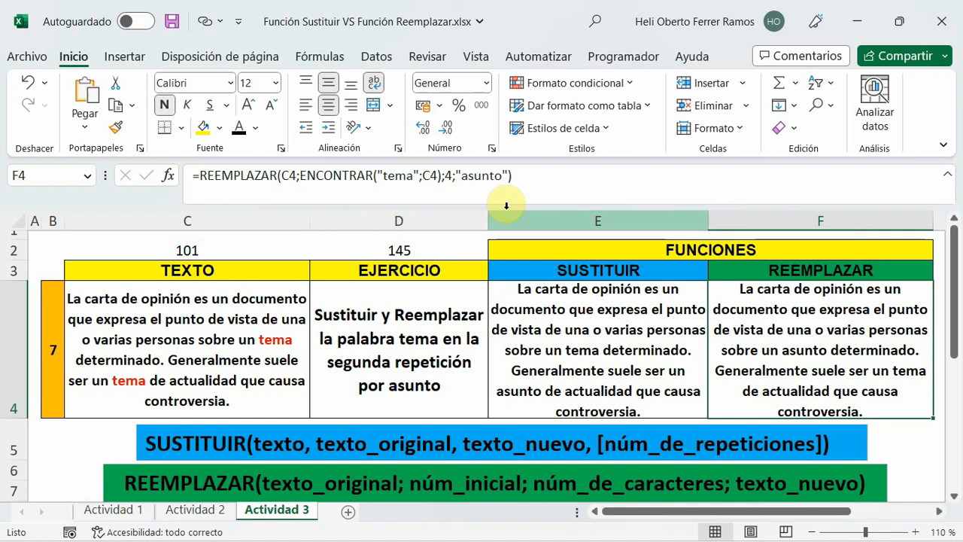
{"action": "left_click", "coordinate": [509, 179]}
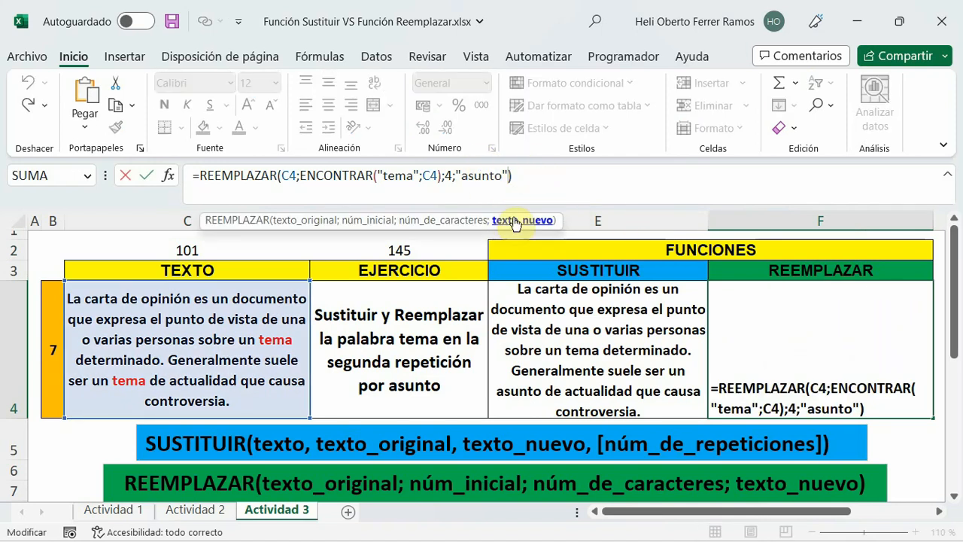
{"action": "left_click", "coordinate": [439, 175]}
{"action": "type", "text": ")"}
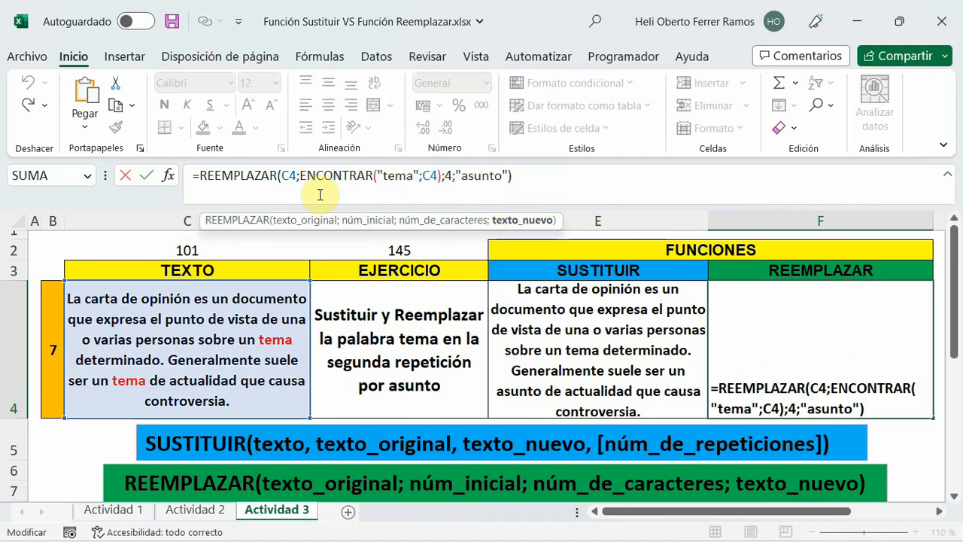
{"action": "left_click", "coordinate": [436, 175]}
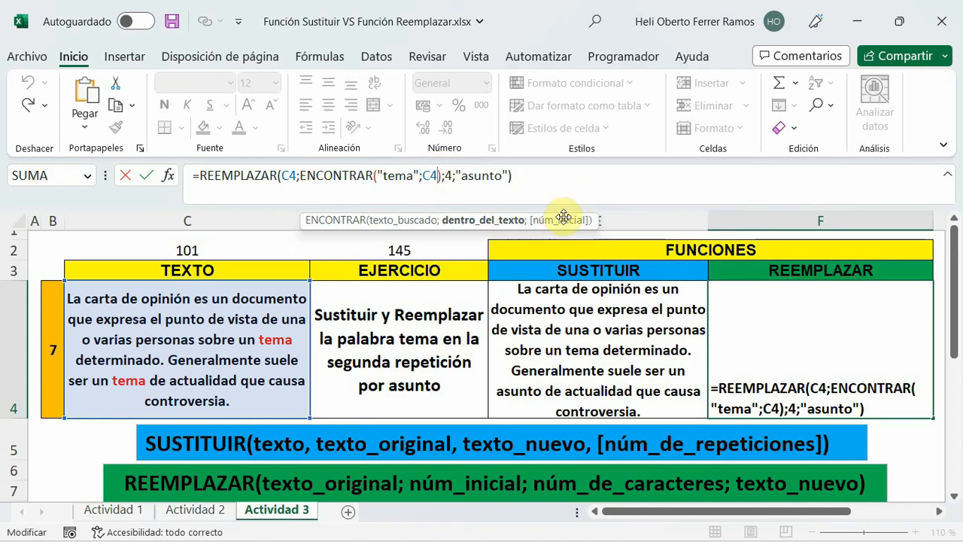
{"action": "type", "text": ";"}
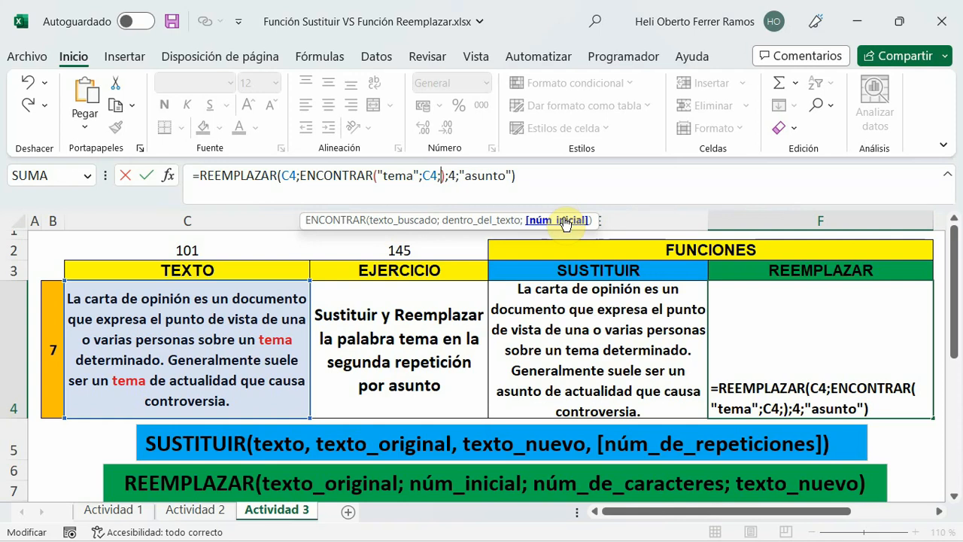
{"action": "type", "text": "101"}
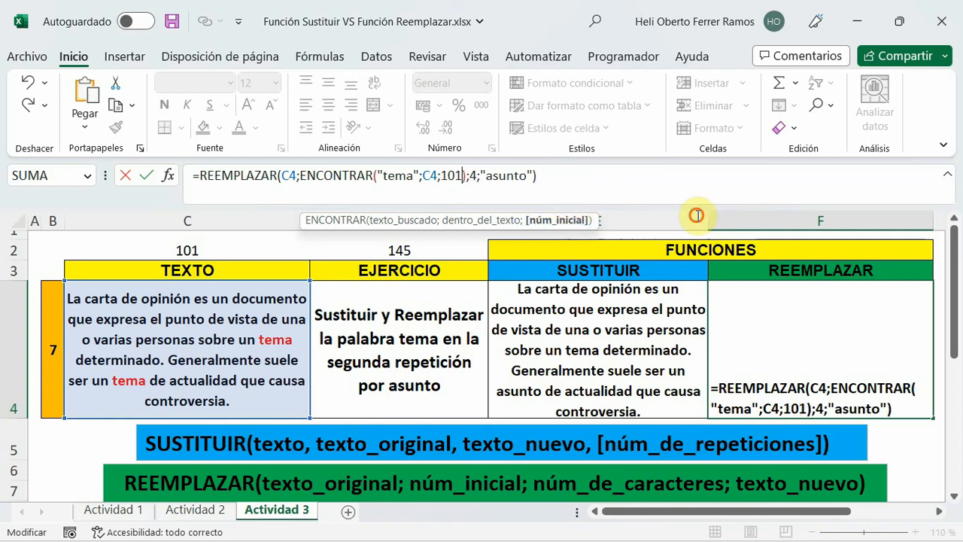
{"action": "left_click", "coordinate": [697, 216]}
{"action": "key", "text": "Return"}
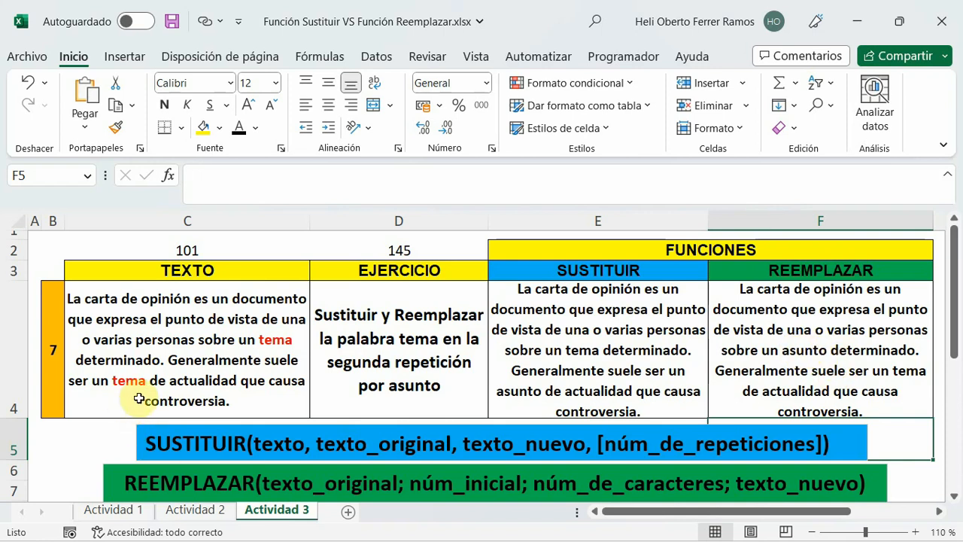
Compare the ENCONTRAR formulas in C2 and D2 with the one nested in F4, checking their núm_inicial arguments.
{"action": "left_click", "coordinate": [211, 250]}
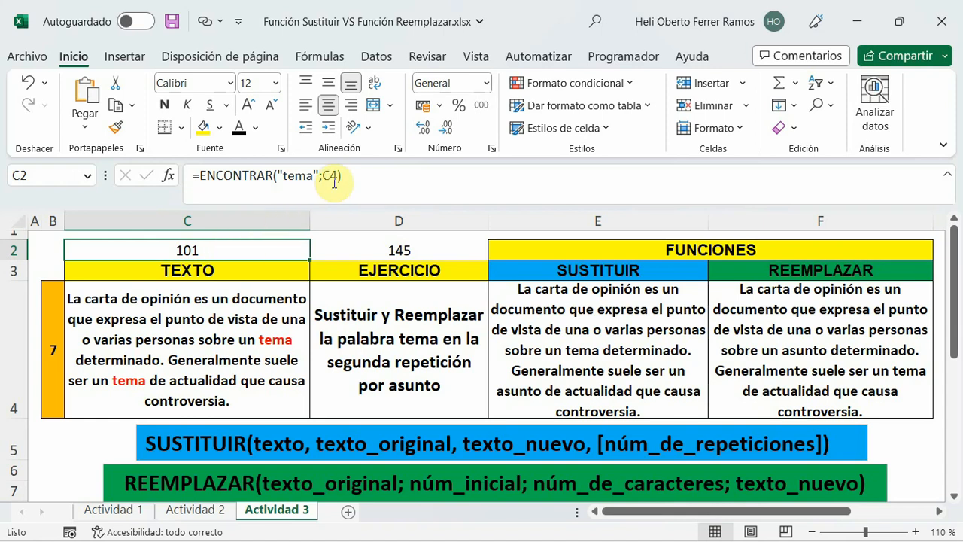
{"action": "left_click", "coordinate": [794, 307]}
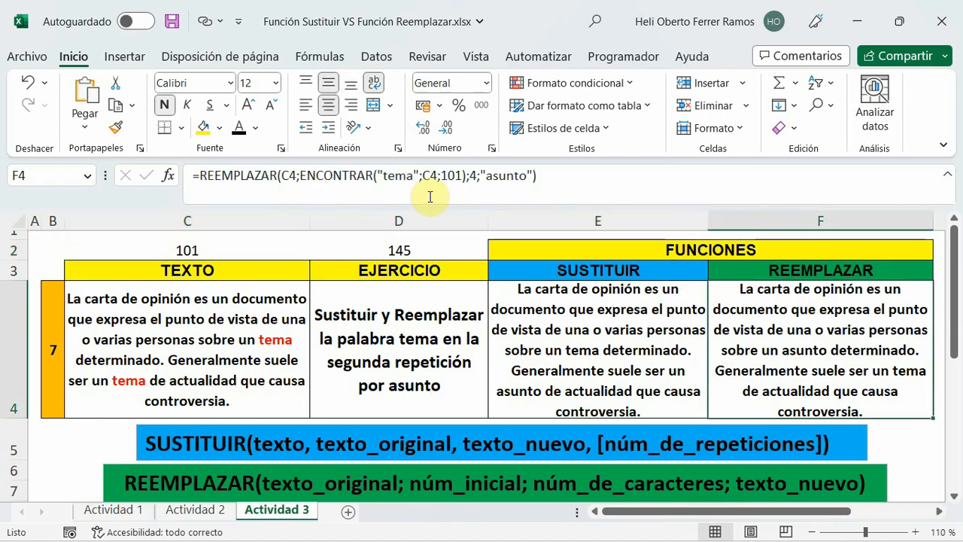
{"action": "left_click", "coordinate": [368, 247]}
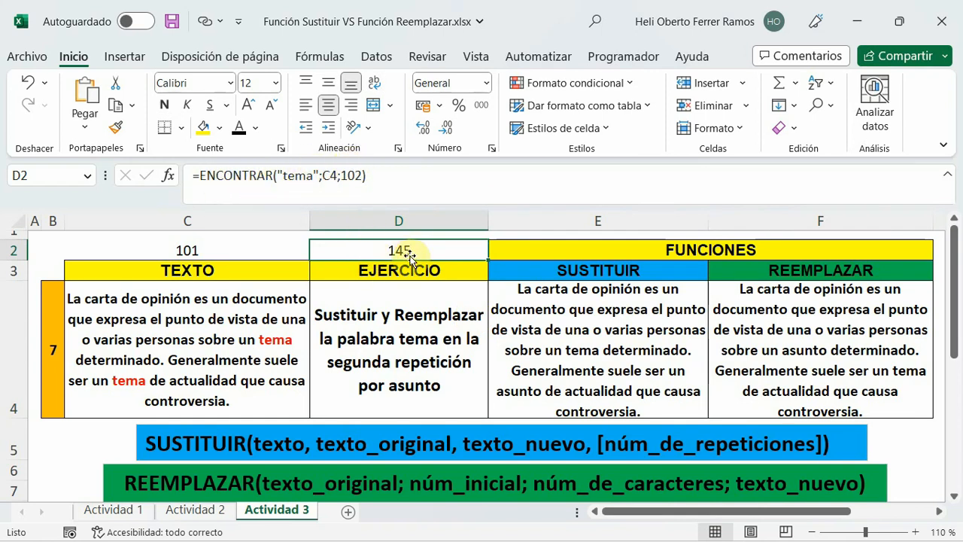
{"action": "left_click", "coordinate": [198, 249]}
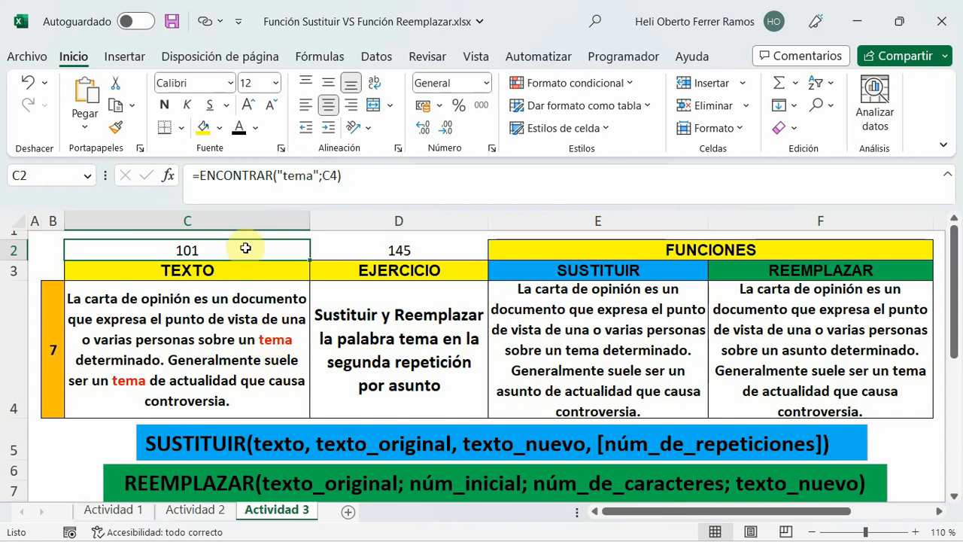
{"action": "left_click", "coordinate": [340, 244]}
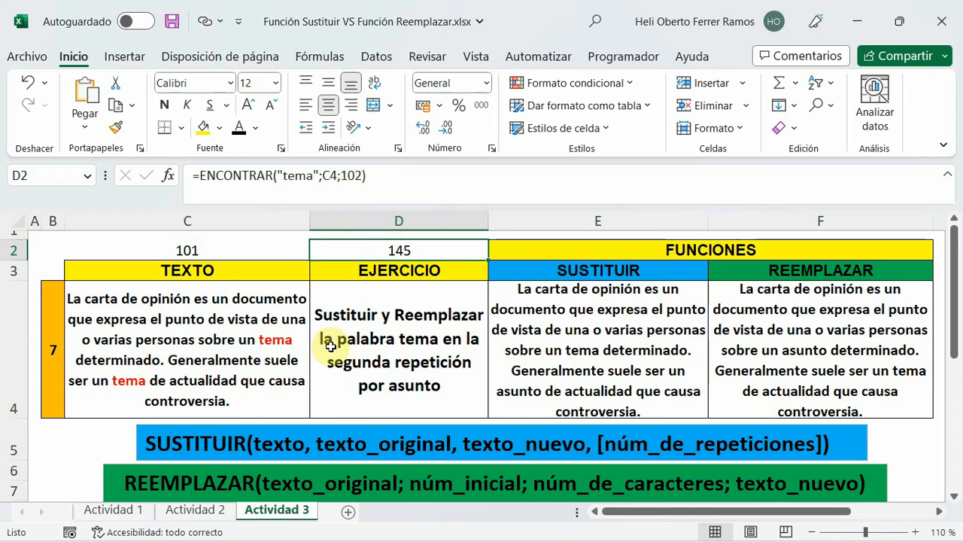
{"action": "left_click", "coordinate": [193, 248]}
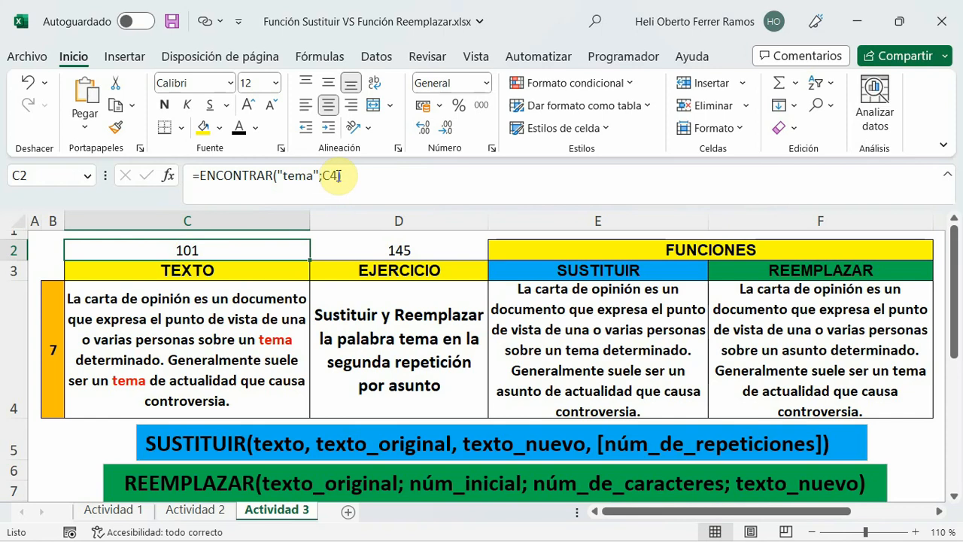
{"action": "left_click", "coordinate": [415, 251]}
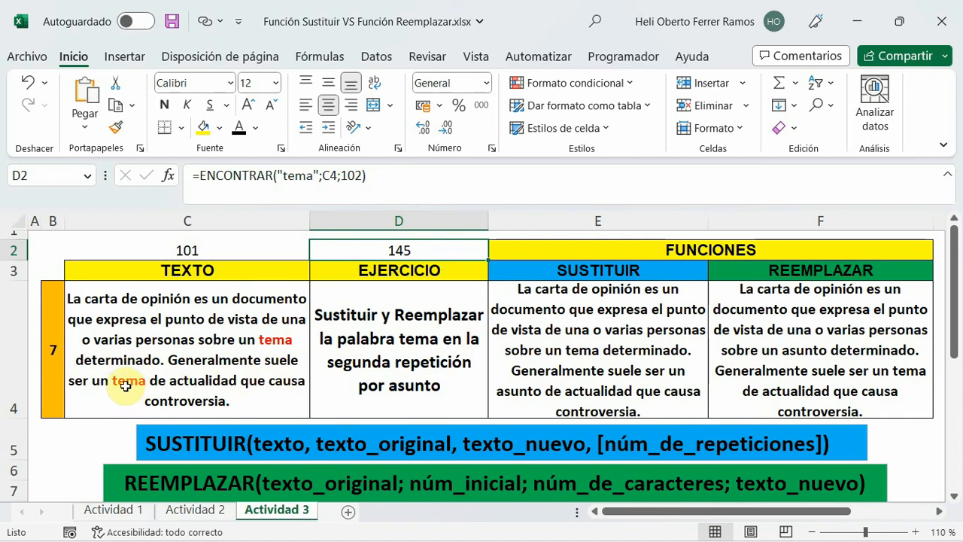
Set the núm_inicial argument of the ENCONTRAR function nested in F4 to 102 and enter the formula.
{"action": "left_click", "coordinate": [821, 330]}
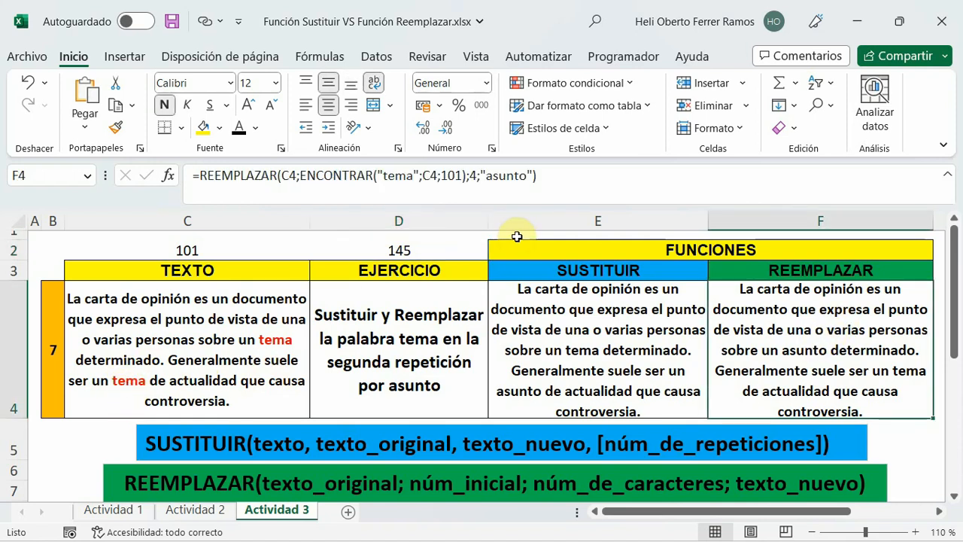
{"action": "left_click", "coordinate": [460, 176]}
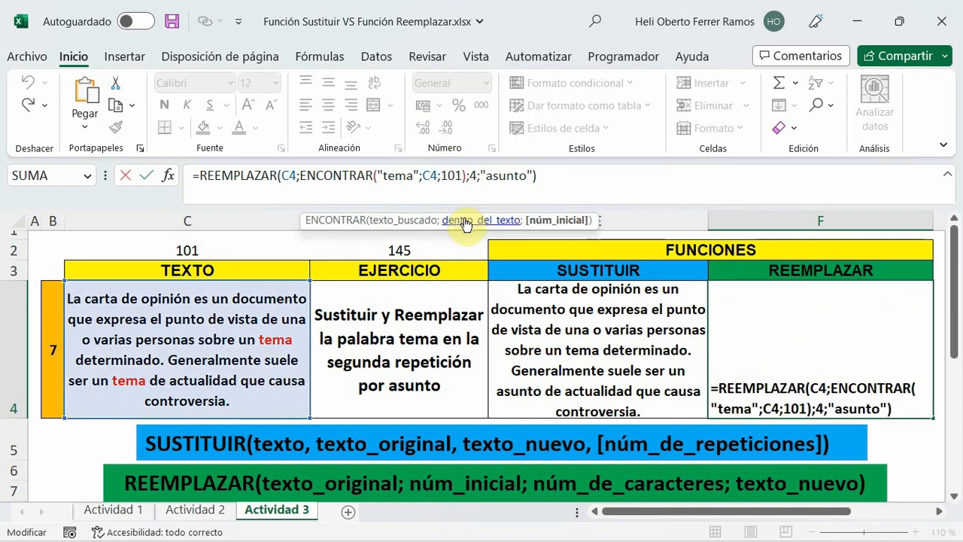
{"action": "key", "text": "BackSpace"}
{"action": "type", "text": "2"}
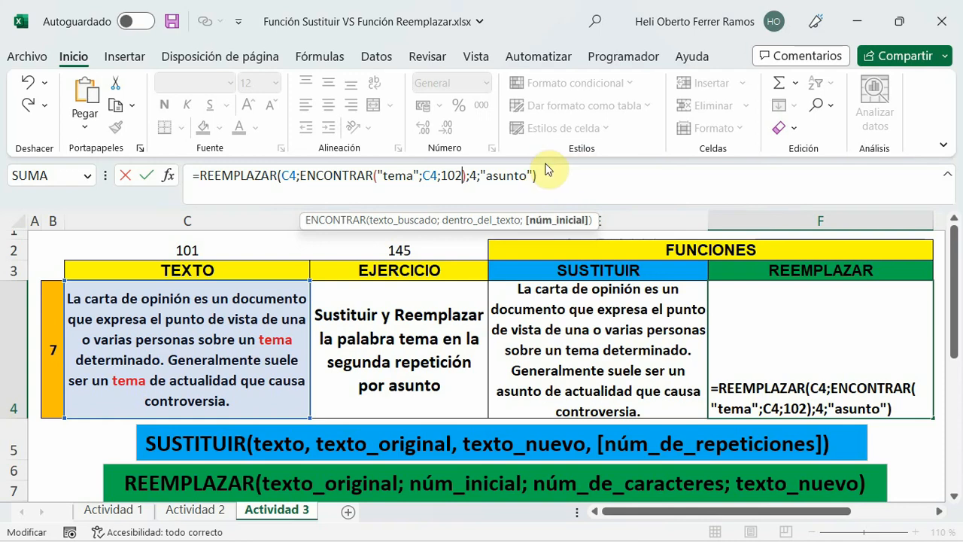
{"action": "left_click", "coordinate": [549, 171]}
{"action": "key", "text": "Return"}
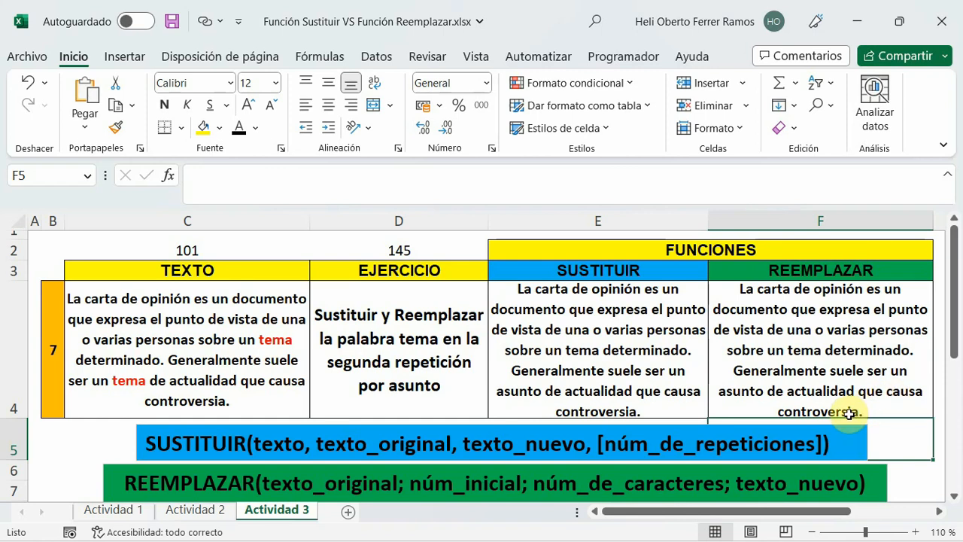
Review the nested ENCONTRAR arguments in F4's formula and check them against the ENCONTRAR formulas in C2 and D2.
{"action": "left_click", "coordinate": [831, 353]}
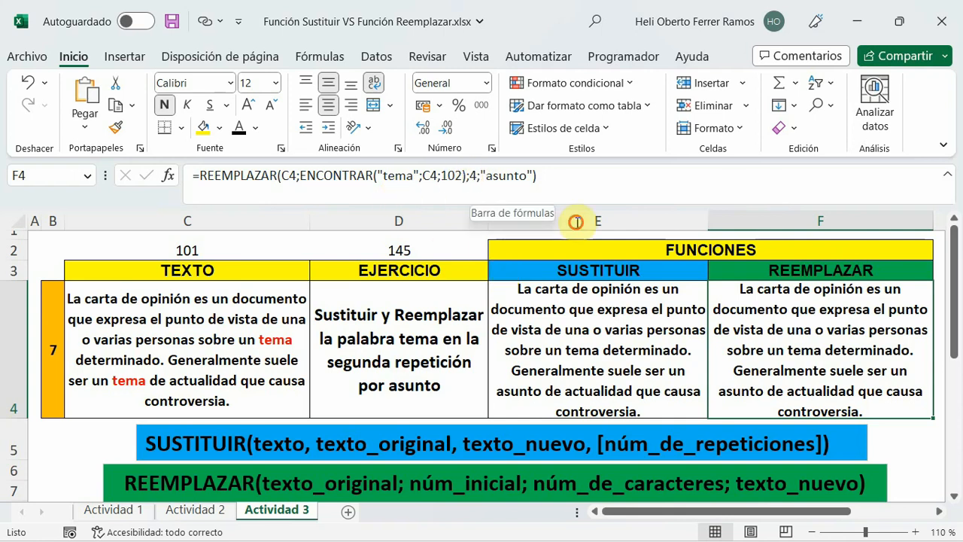
{"action": "left_click", "coordinate": [462, 175]}
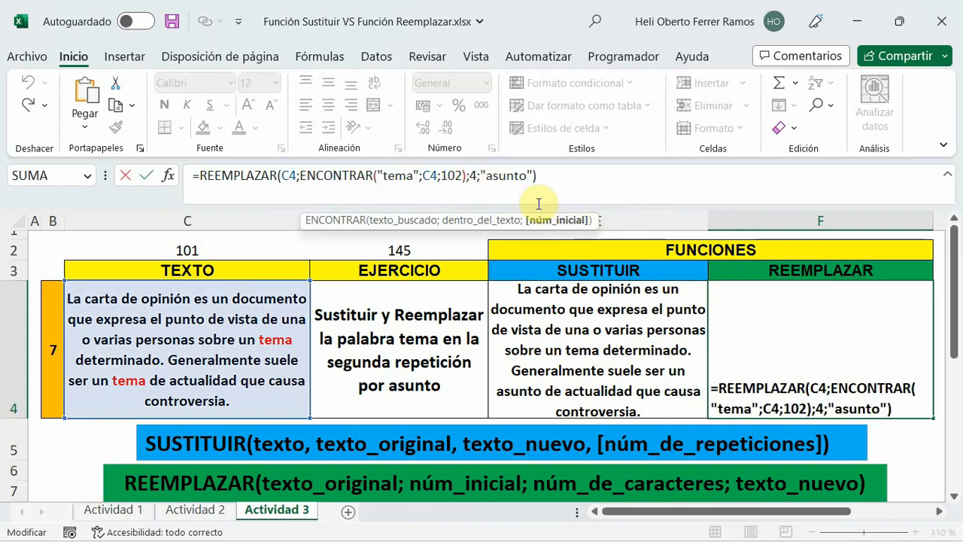
{"action": "left_click", "coordinate": [546, 175]}
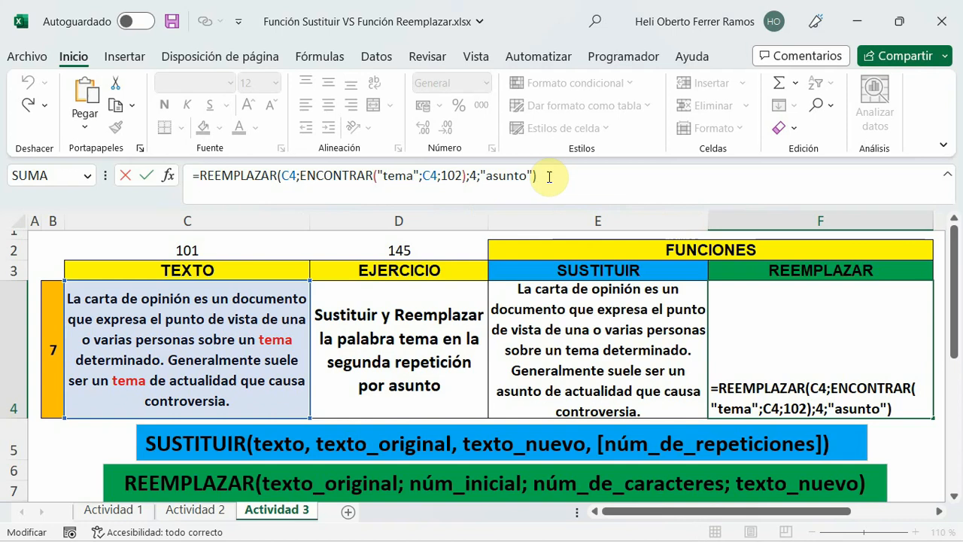
{"action": "left_click", "coordinate": [422, 248]}
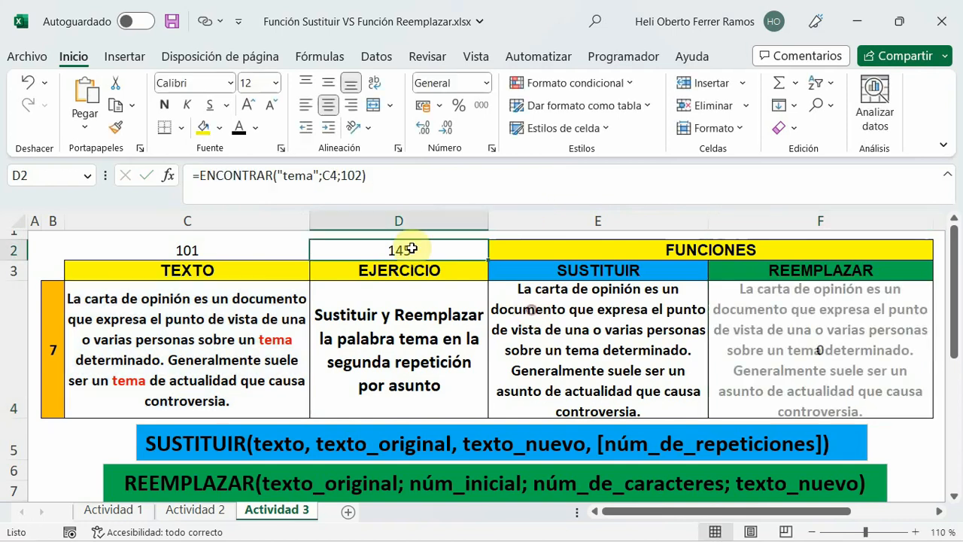
{"action": "left_click", "coordinate": [234, 249]}
{"action": "left_click", "coordinate": [356, 251]}
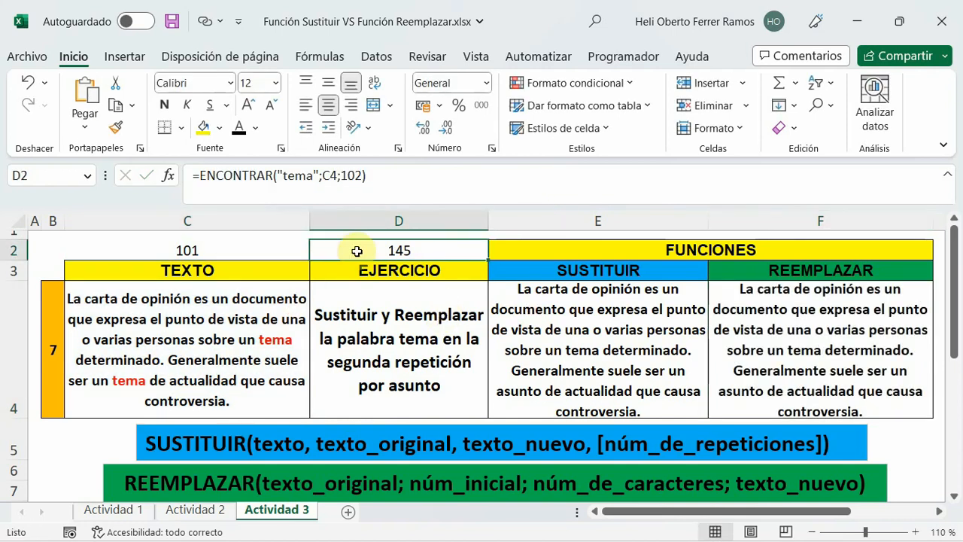
{"action": "left_click", "coordinate": [396, 175]}
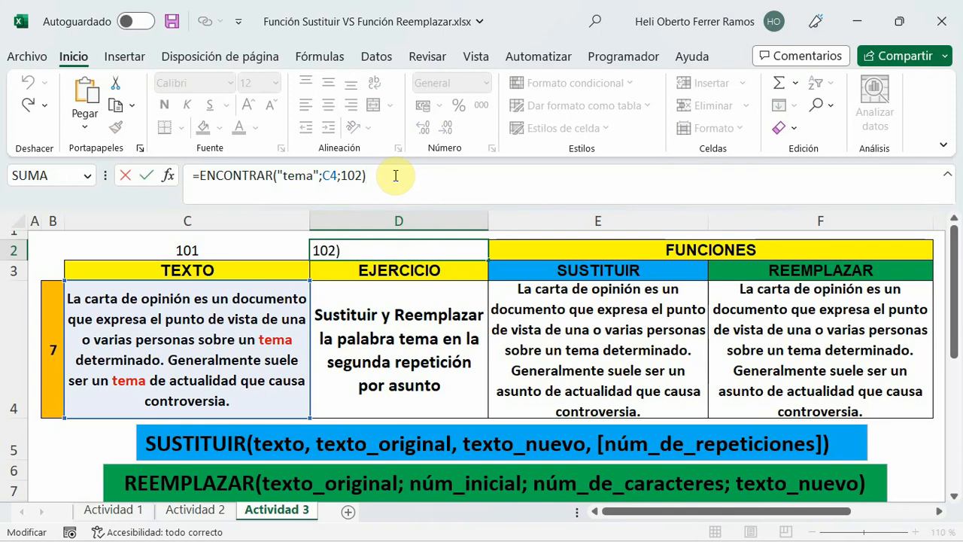